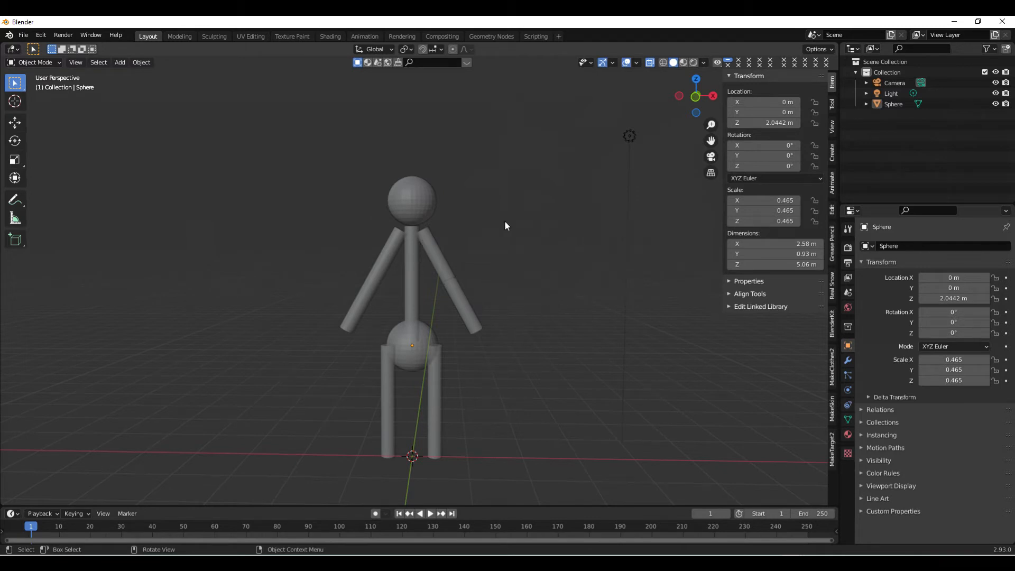
Export the selected stick figure as a Wavefront OBJ file named simple simon 2.obj in the LOAD TO MIXAMO folder.
left_click(411, 210)
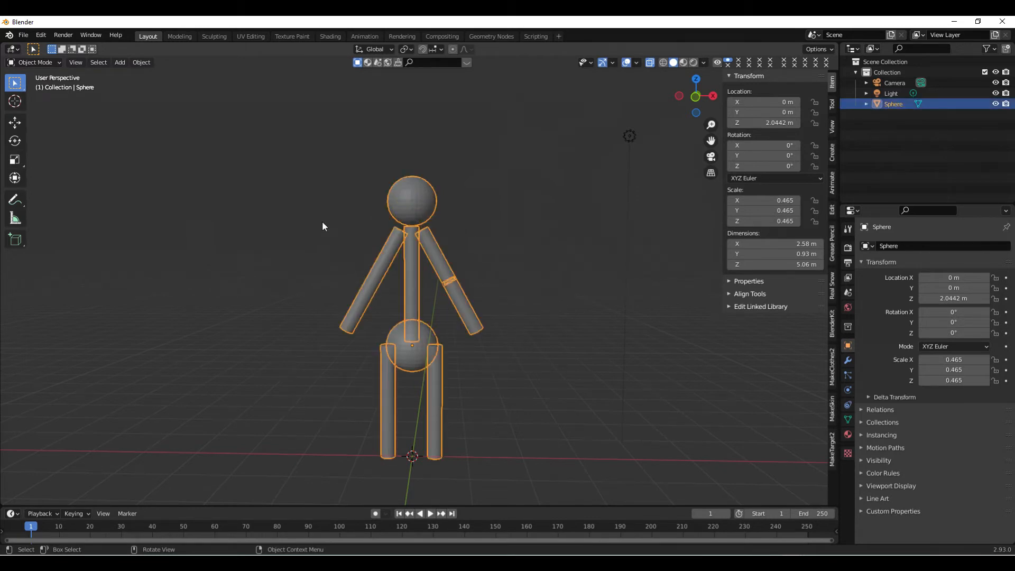
left_click(368, 290)
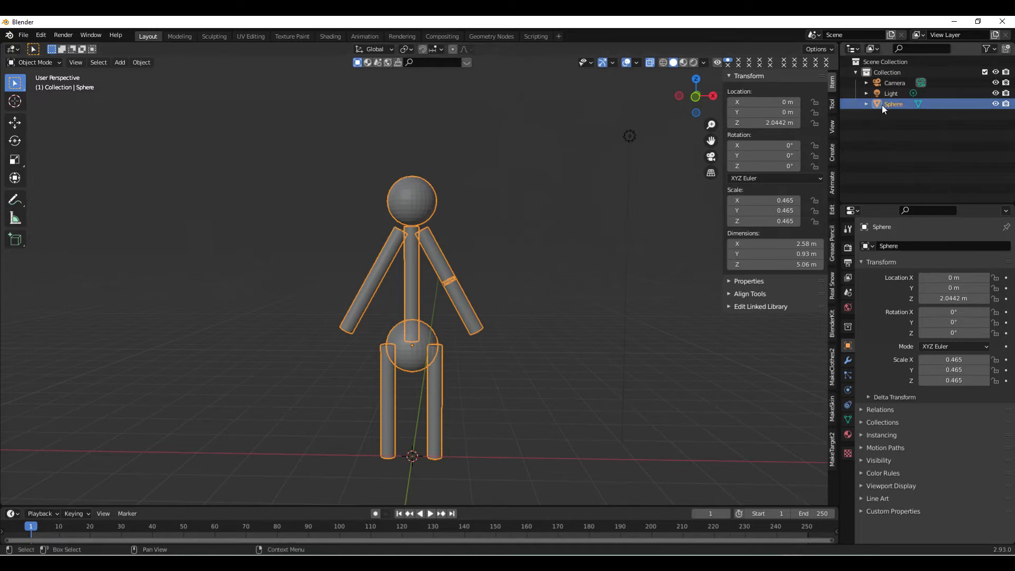
left_click(408, 210)
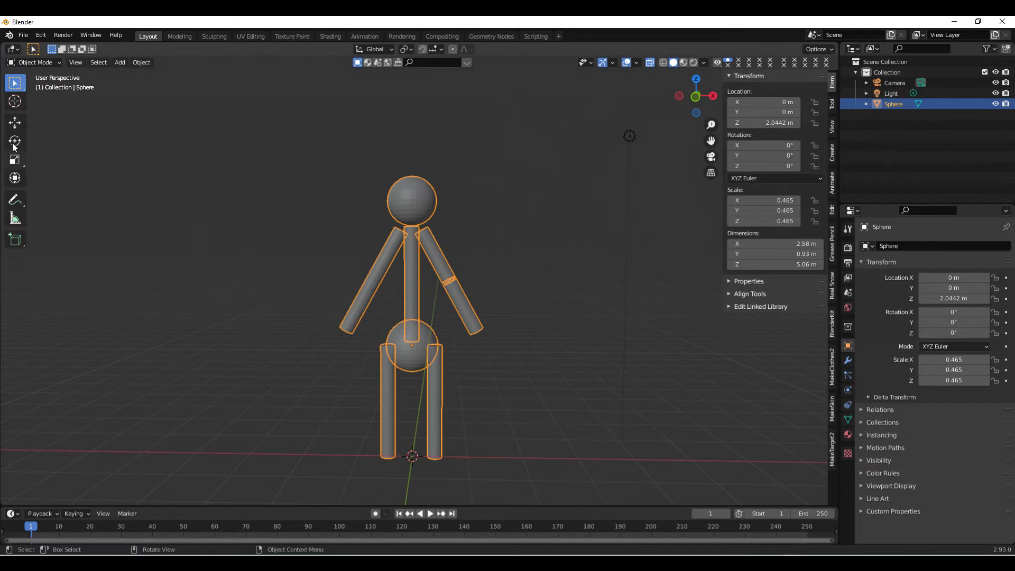
left_click(23, 35)
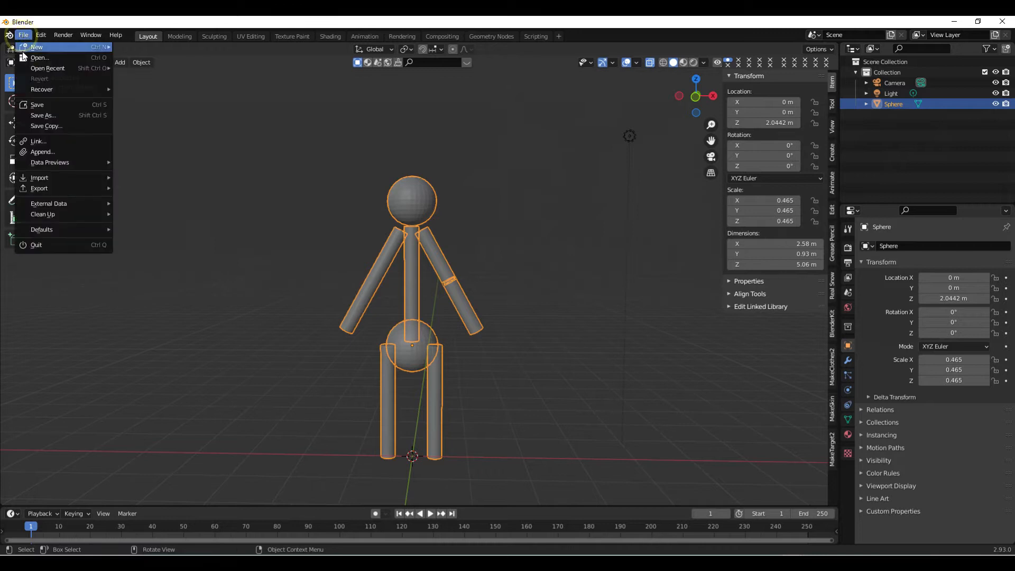
mouse_move(48, 190)
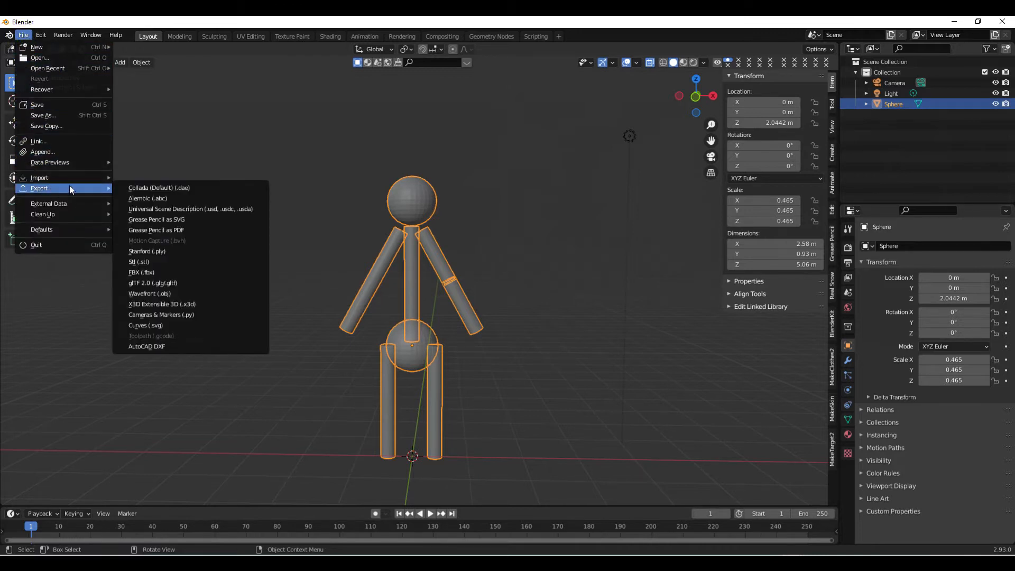
left_click(142, 293)
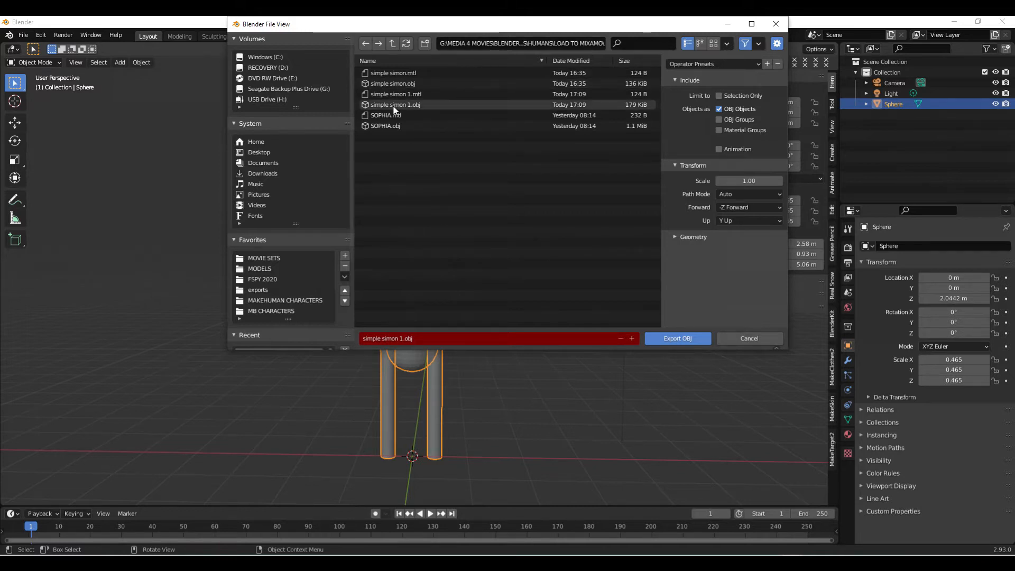
left_click(399, 340)
left_click_drag(400, 339, 433, 338)
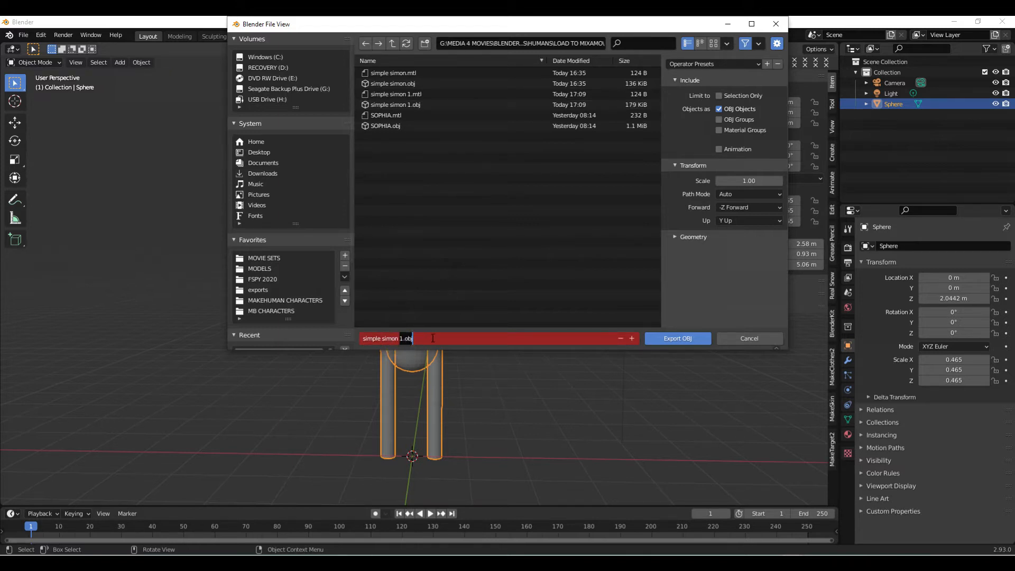
type("2")
left_click(659, 339)
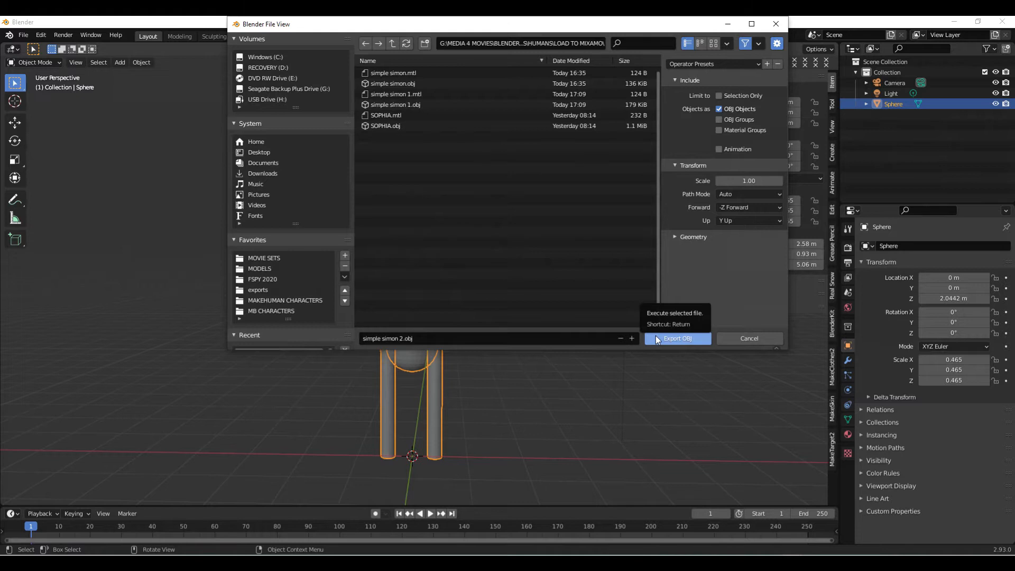
left_click(658, 338)
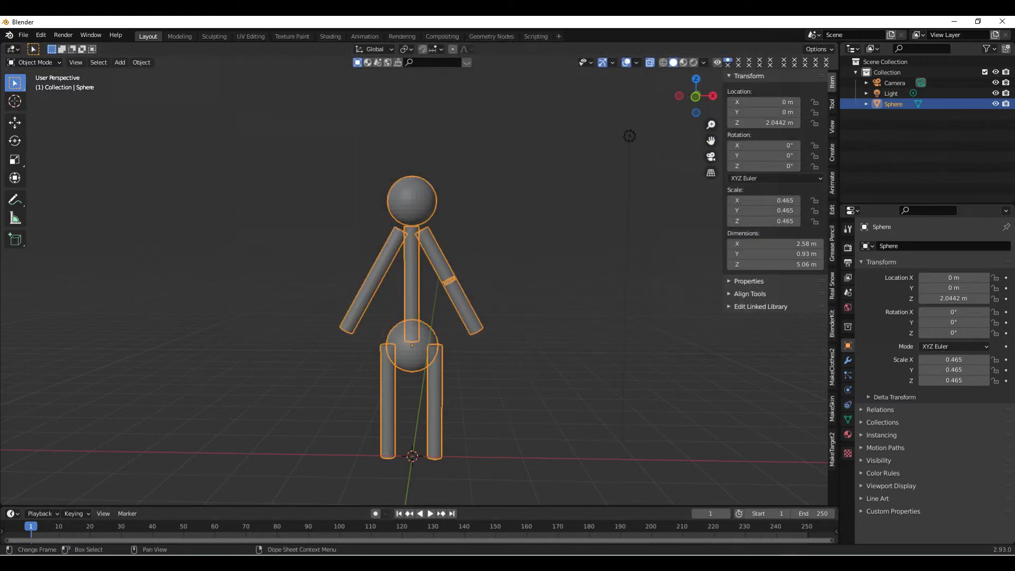
Switch to Mixamo in the browser and start uploading a new character.
mouse_move(811, 562)
left_click(811, 521)
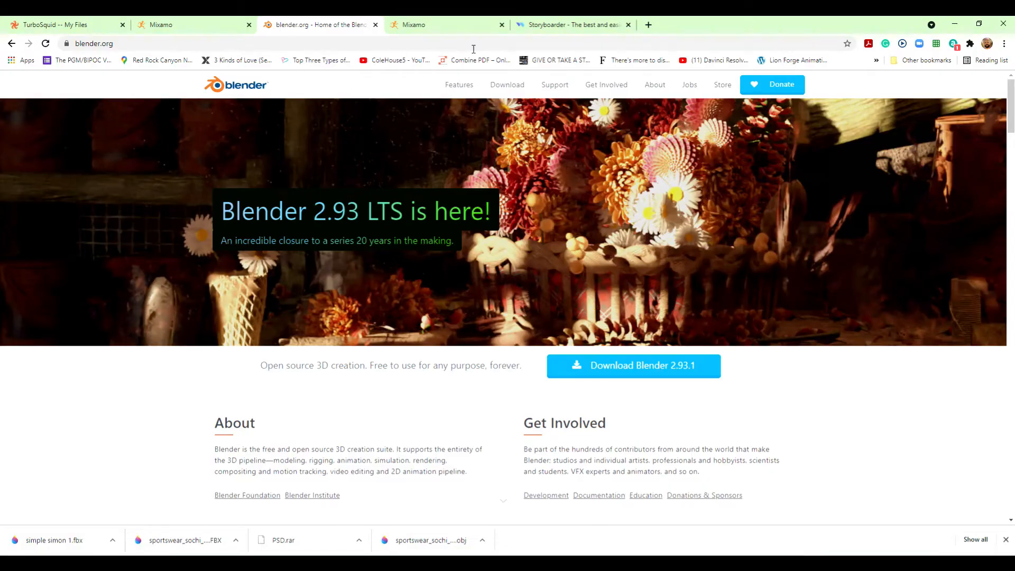
left_click(443, 30)
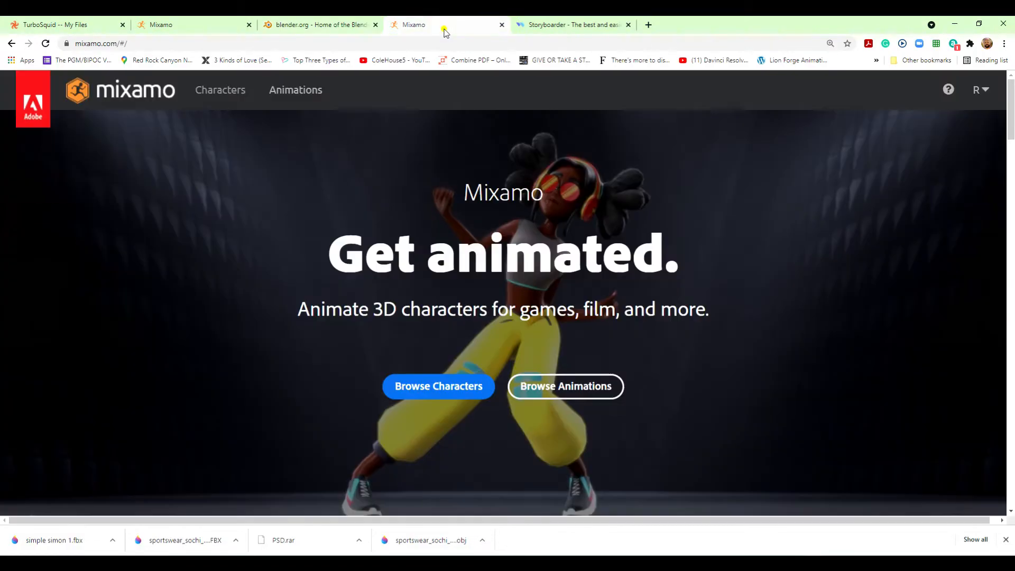
left_click(170, 27)
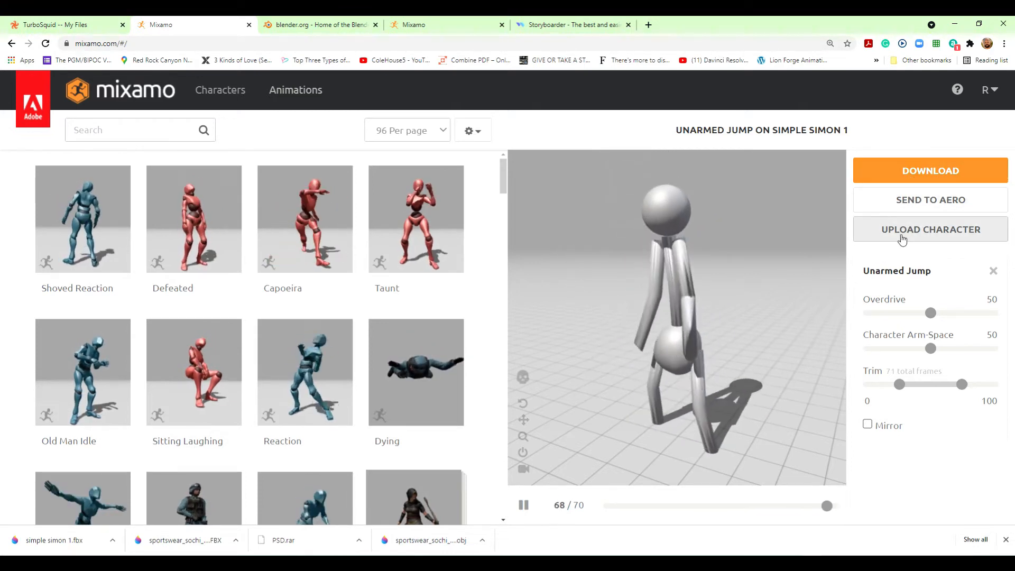
left_click(925, 232)
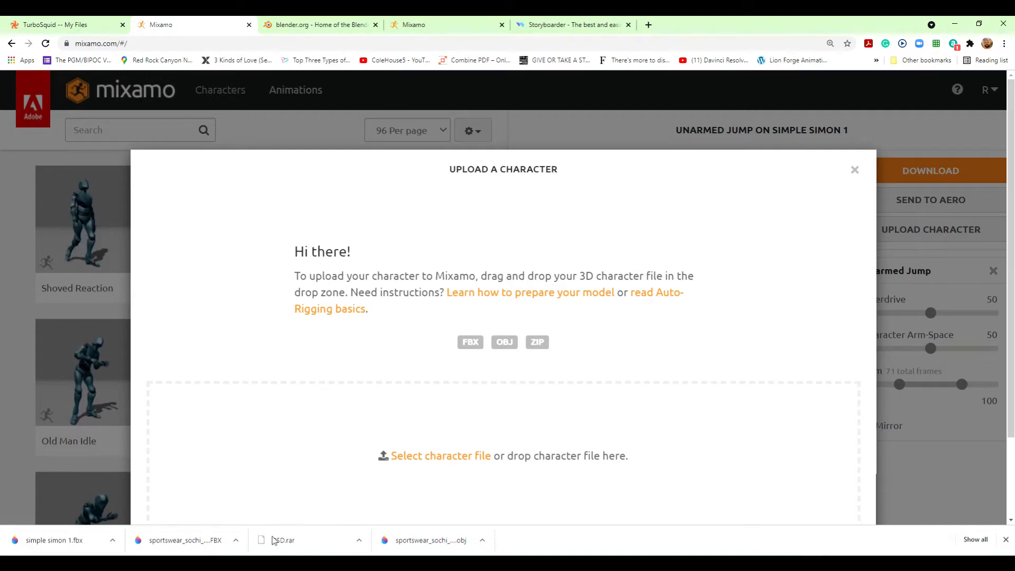
Upload simple simon 2.obj from the LOAD TO MIXAMO folder as the character file.
mouse_move(244, 563)
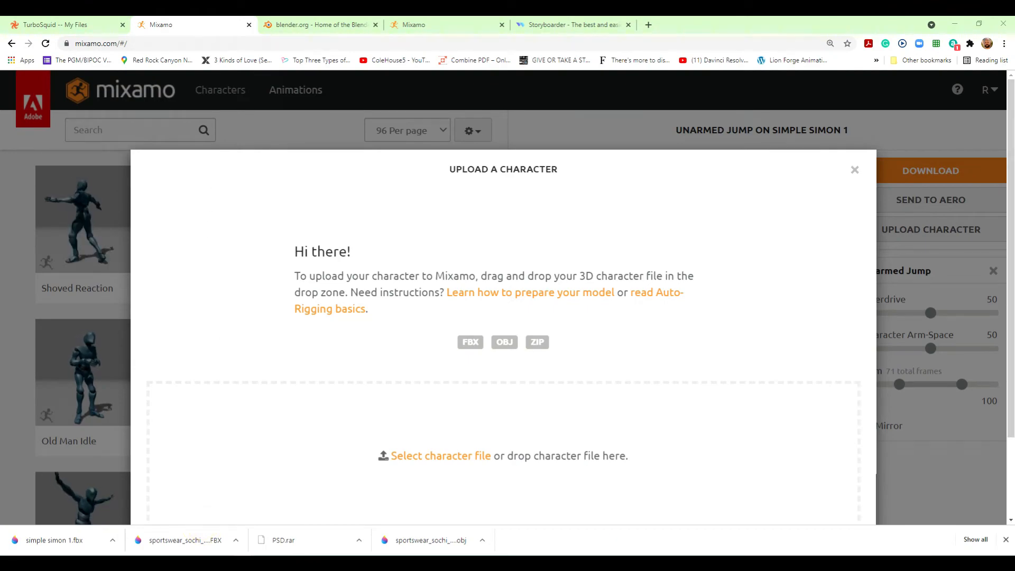
left_click_drag(0, 172, 742, 172)
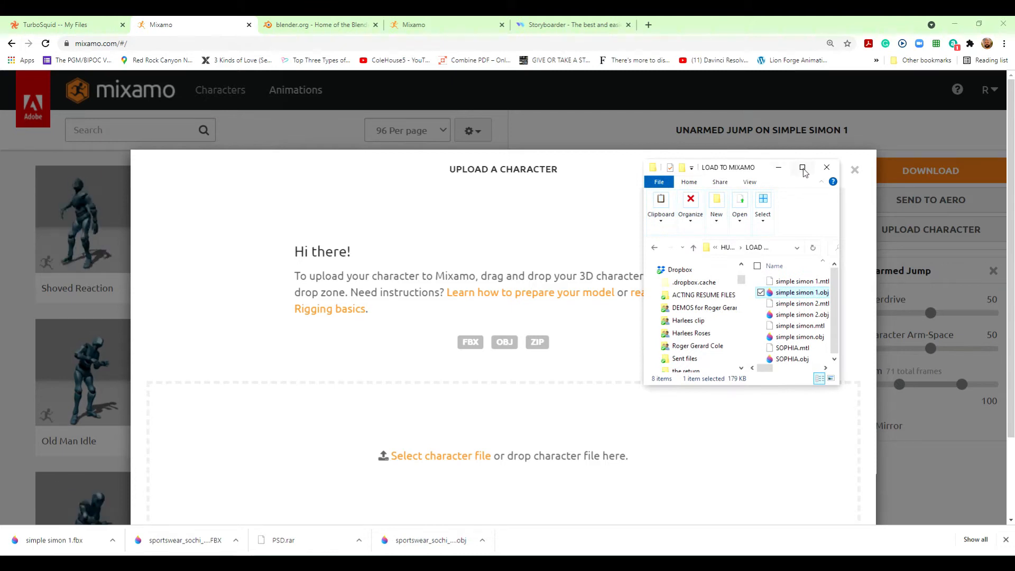
left_click_drag(755, 160, 755, 28)
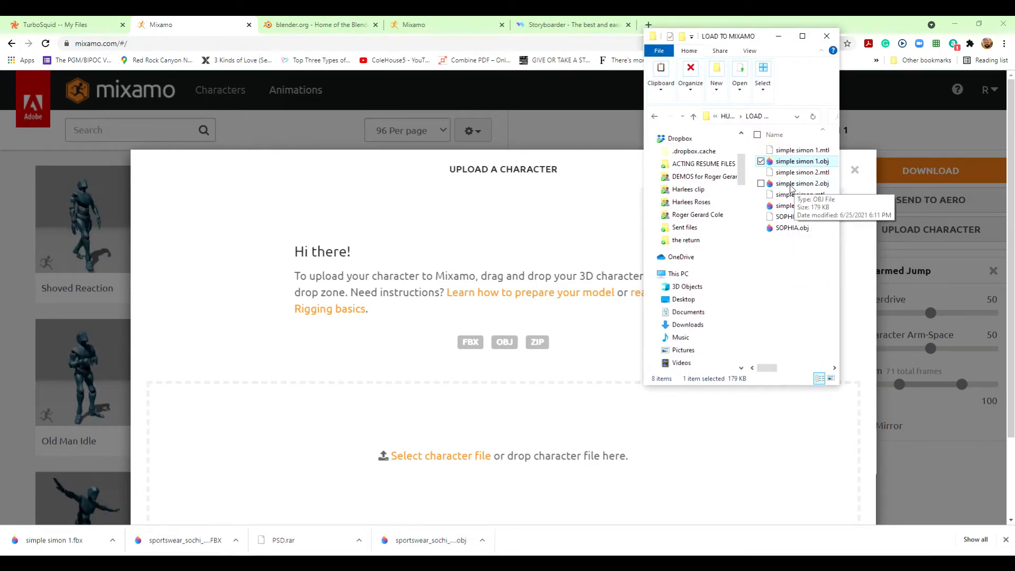
left_click_drag(792, 188, 471, 463)
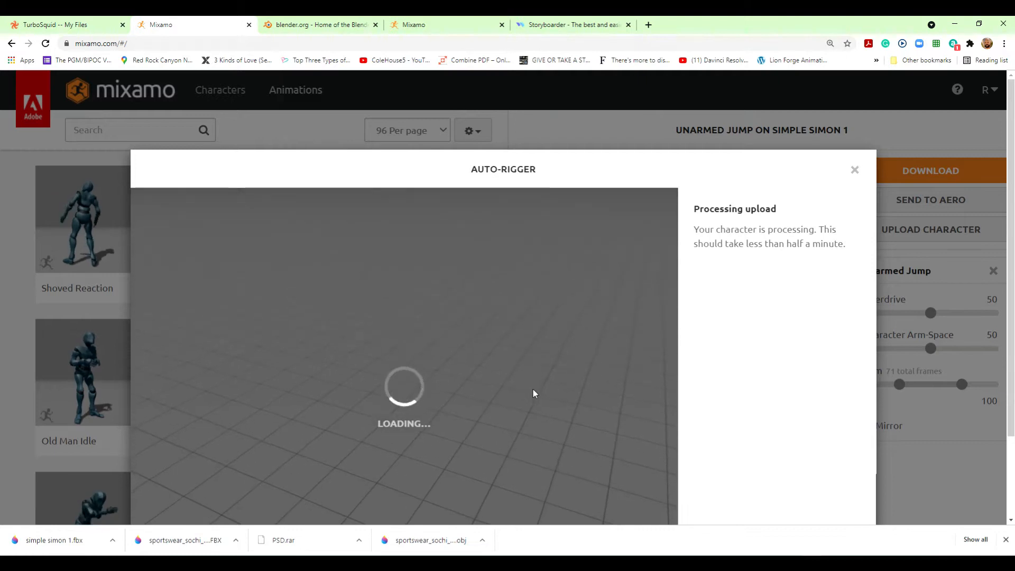
Accept the character's orientation and place the chin, wrist, elbow, knee and groin markers on the stick figure with symmetry enabled.
scroll(753, 295, "down", 2)
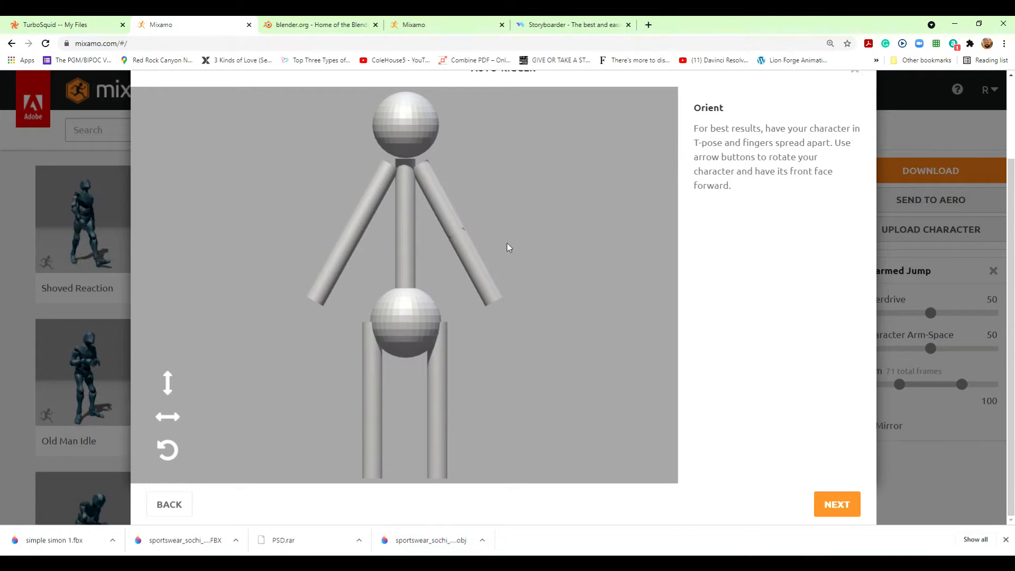
left_click(837, 505)
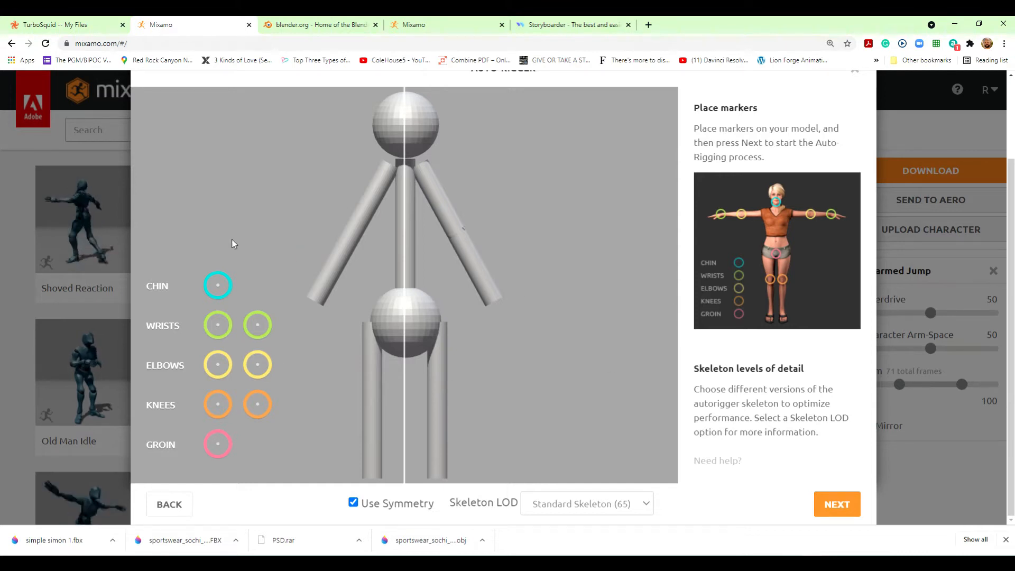
mouse_move(218, 285)
left_mouse_down()
mouse_move(236, 285)
mouse_move(403, 154)
left_mouse_up()
left_click_drag(219, 329, 324, 286)
left_click_drag(226, 367, 354, 230)
mouse_move(217, 405)
left_mouse_down()
mouse_move(383, 424)
mouse_move(377, 418)
left_mouse_up()
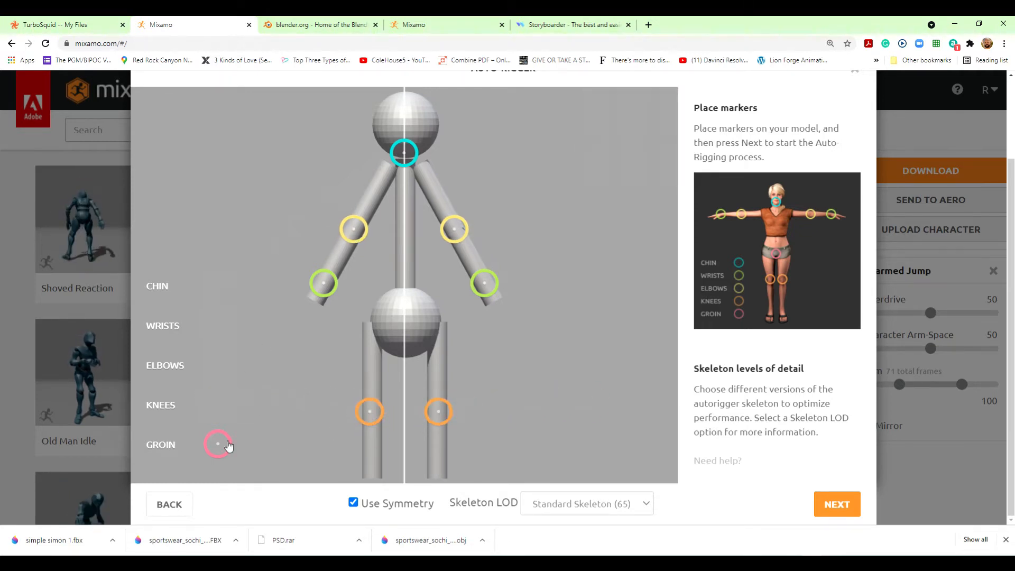
mouse_move(218, 445)
left_mouse_down()
mouse_move(344, 306)
mouse_move(406, 348)
left_mouse_up()
Disable symmetry to nudge the chin marker and the wrist marker on the viewer's left slightly, and re-enable symmetry.
left_click(353, 503)
left_click_drag(403, 153, 404, 152)
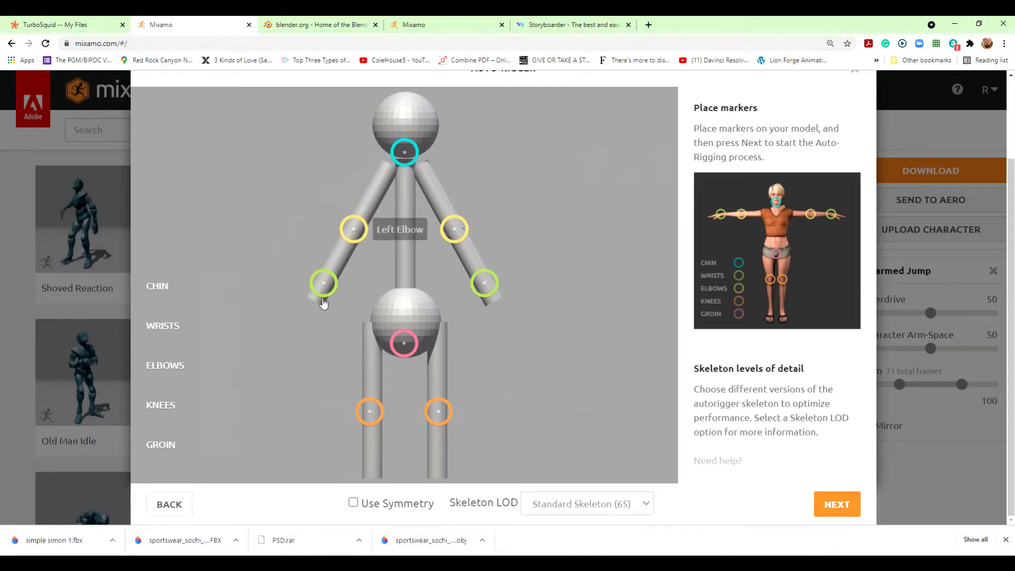
left_click_drag(324, 283, 326, 282)
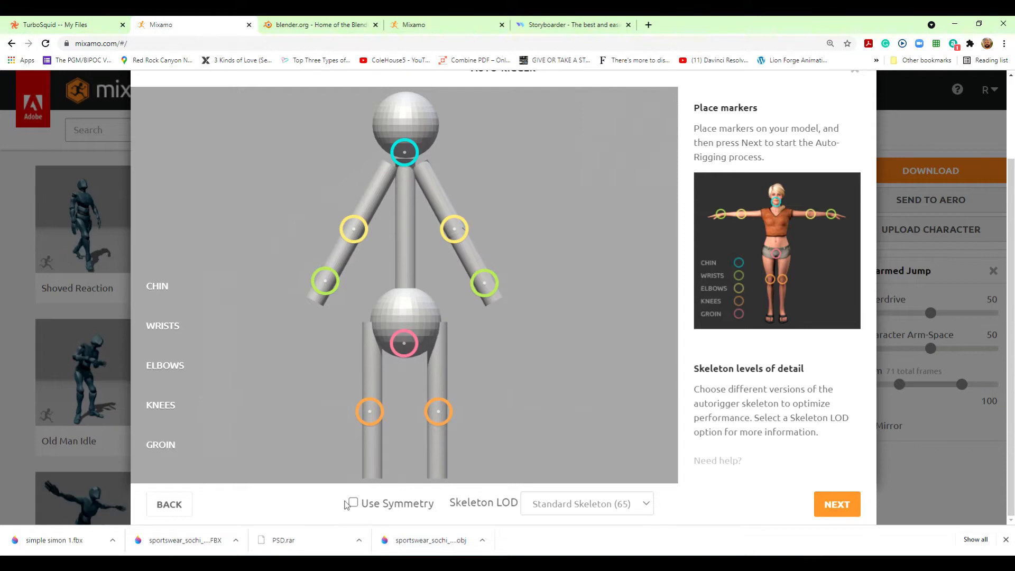
left_click(353, 505)
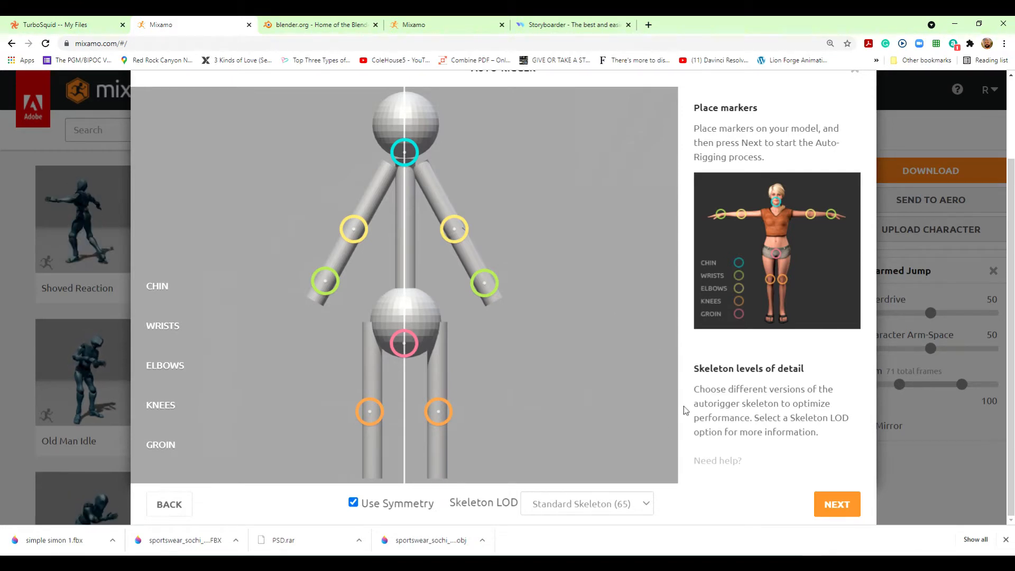
Auto-rig the figure with the Standard Skeleton (65) and accept it as the new character.
left_click(645, 505)
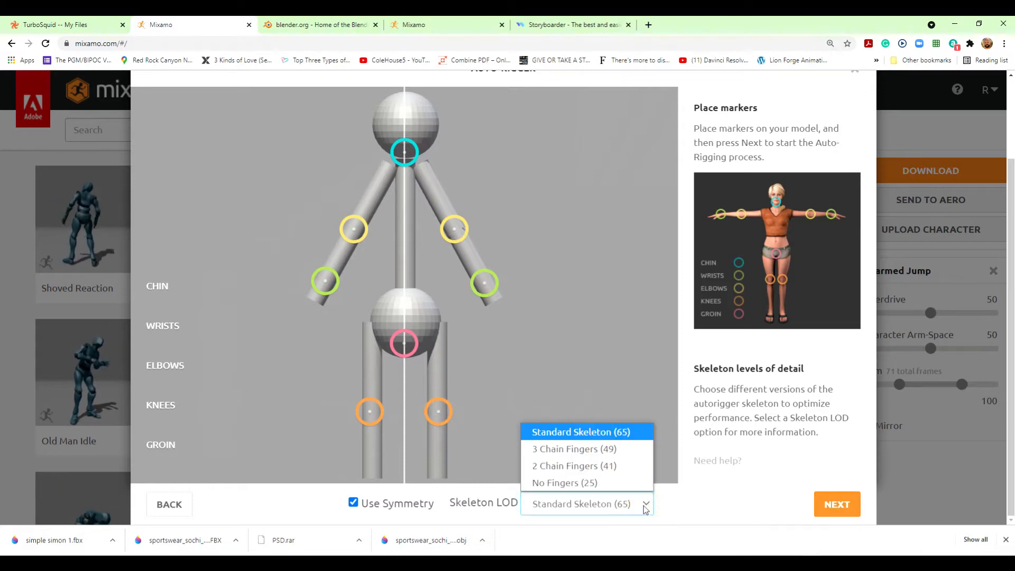
left_click(646, 506)
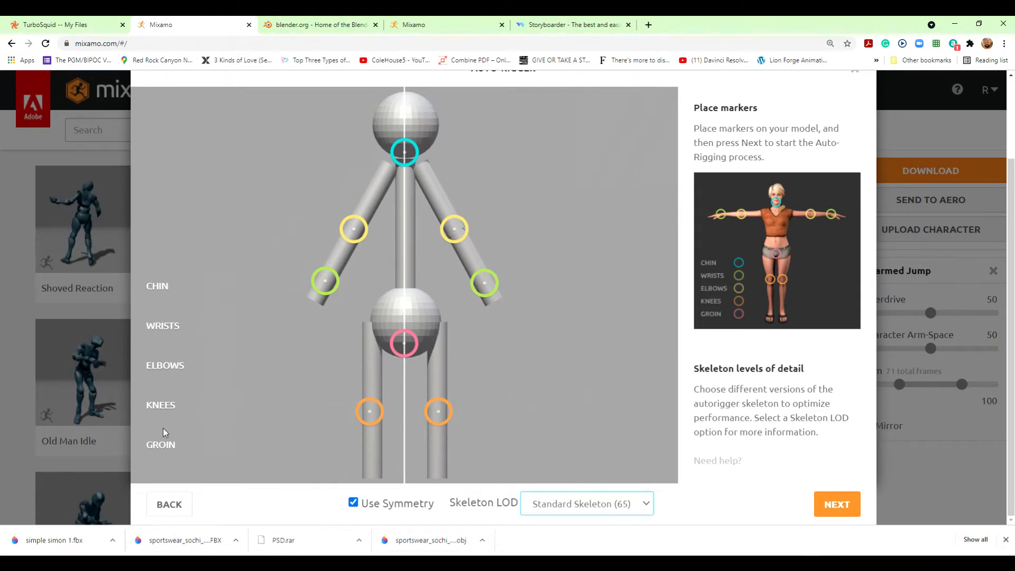
left_click(826, 505)
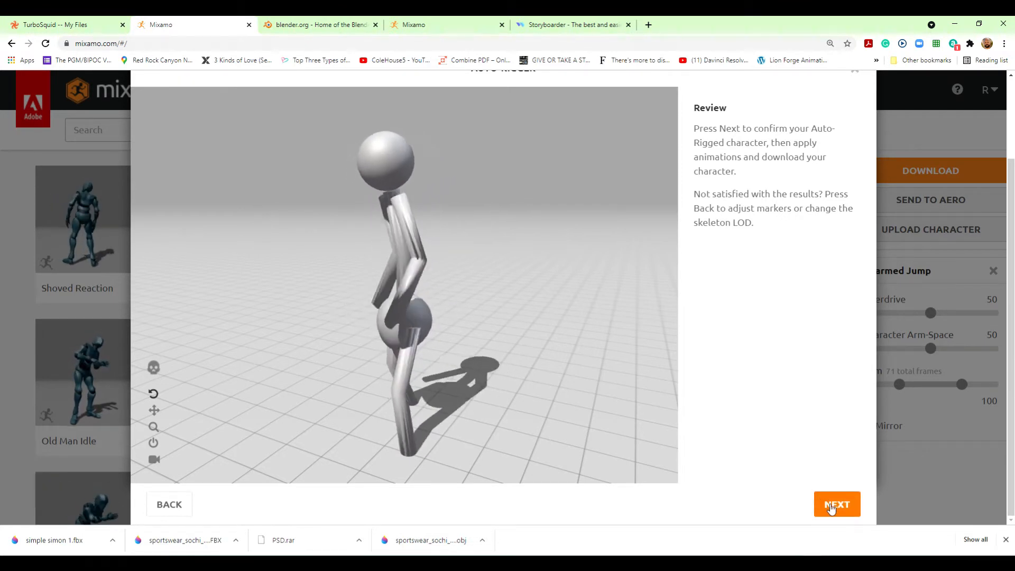
left_click(832, 506)
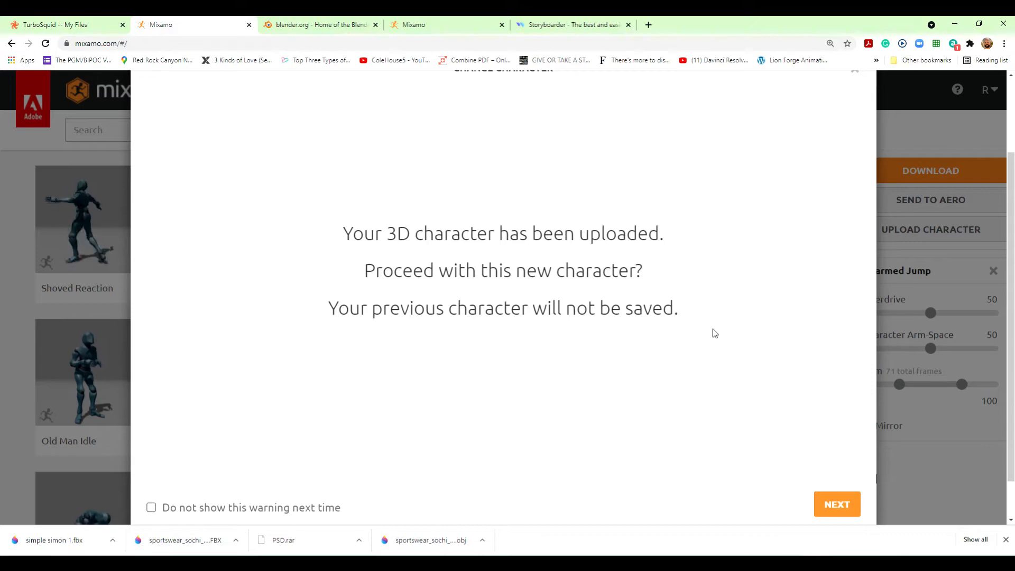
left_click(829, 504)
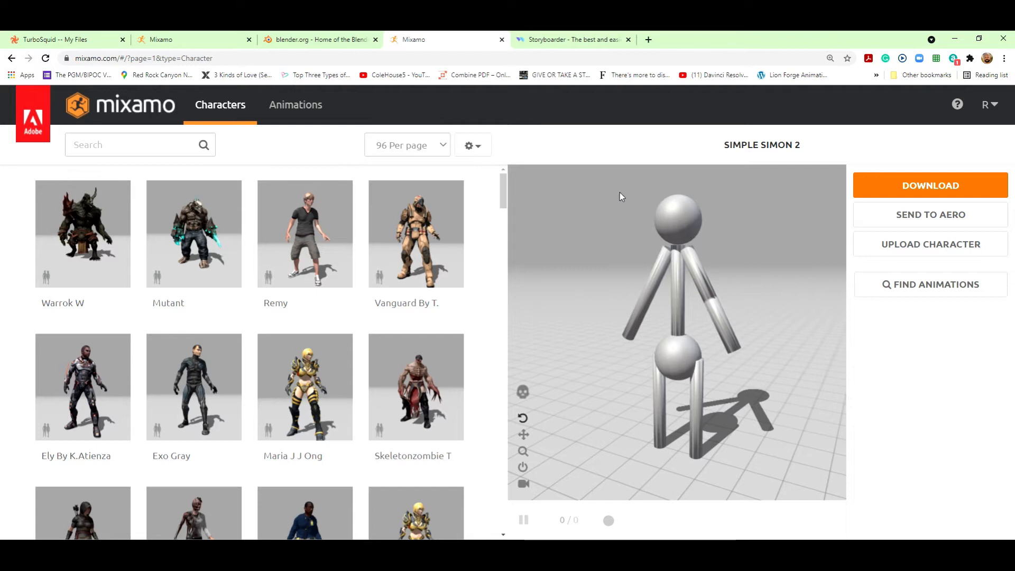
Download the rigged character in FBX 7.4 format with T-pose, saving it as simple simon 2.fbx in the LOAD TO BLENDER folder.
left_click(921, 188)
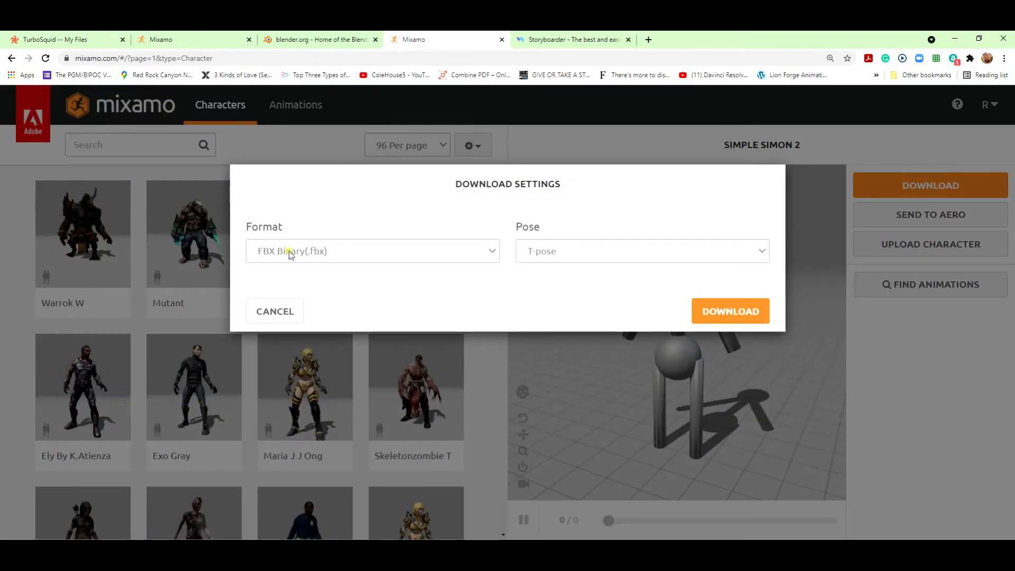
left_click(311, 253)
left_click(290, 323)
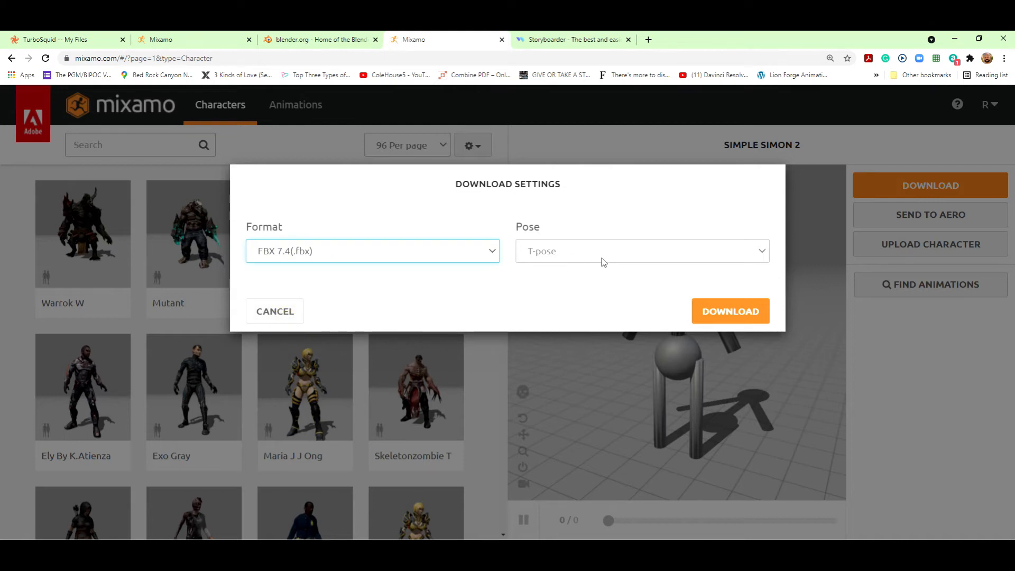
left_click(729, 314)
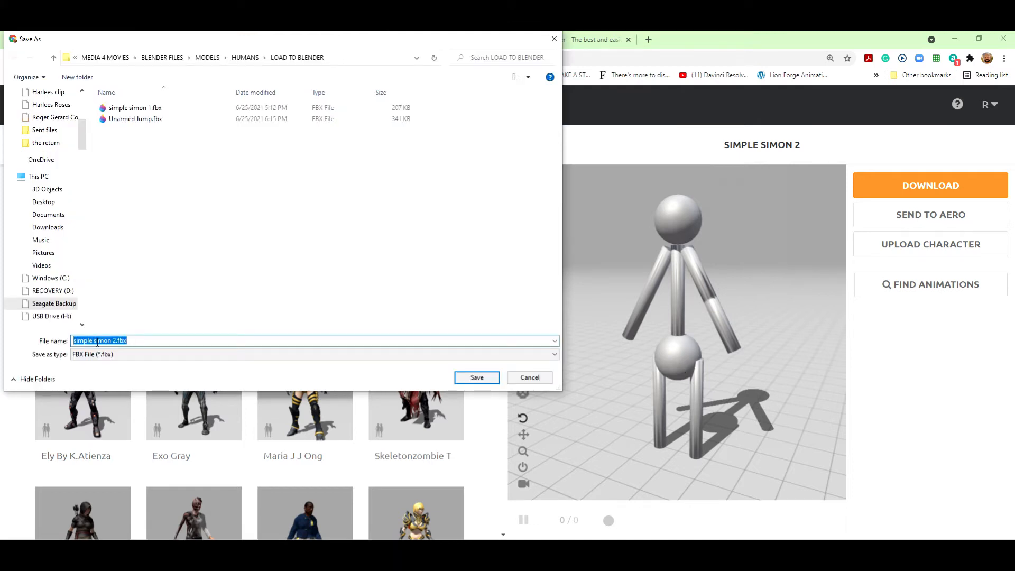
left_click(473, 377)
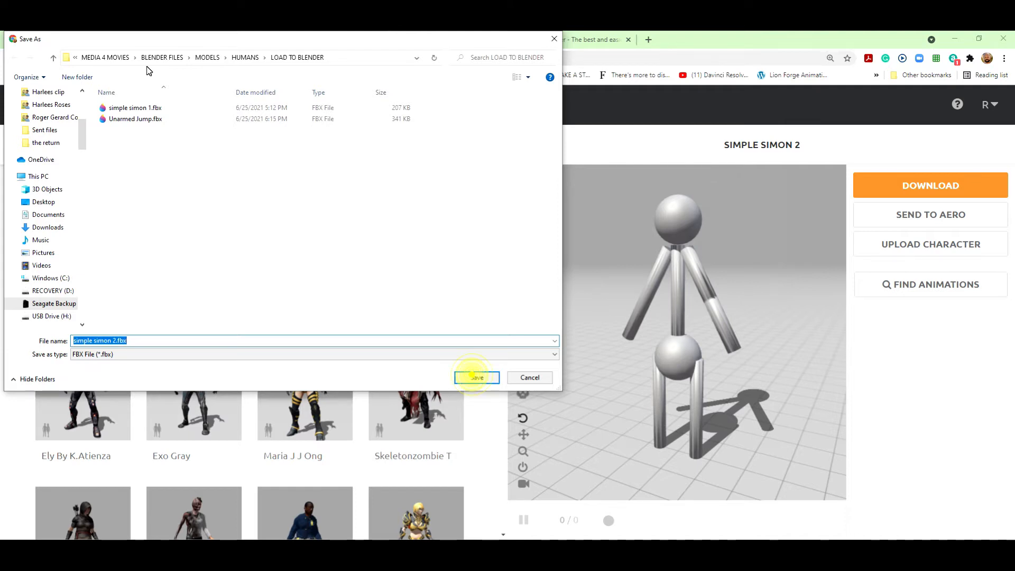
left_click(474, 378)
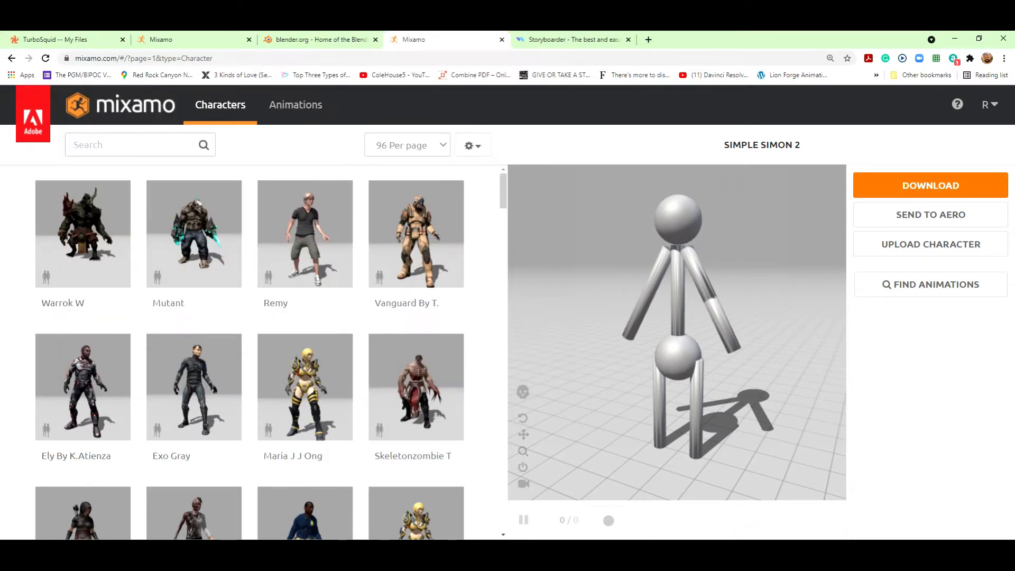
Switch back to the Blender window containing the original stick figure.
mouse_move(792, 556)
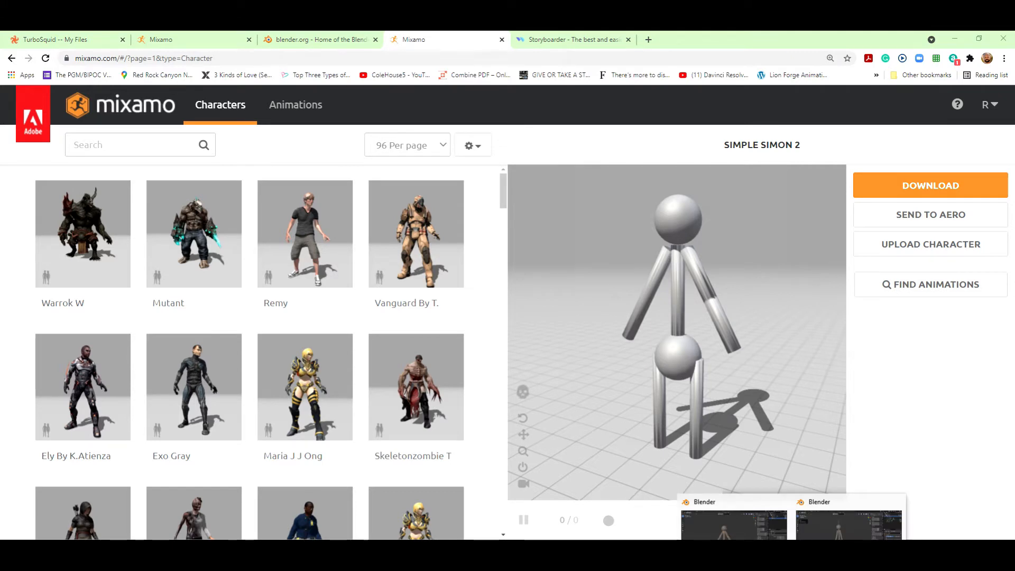
left_click(734, 523)
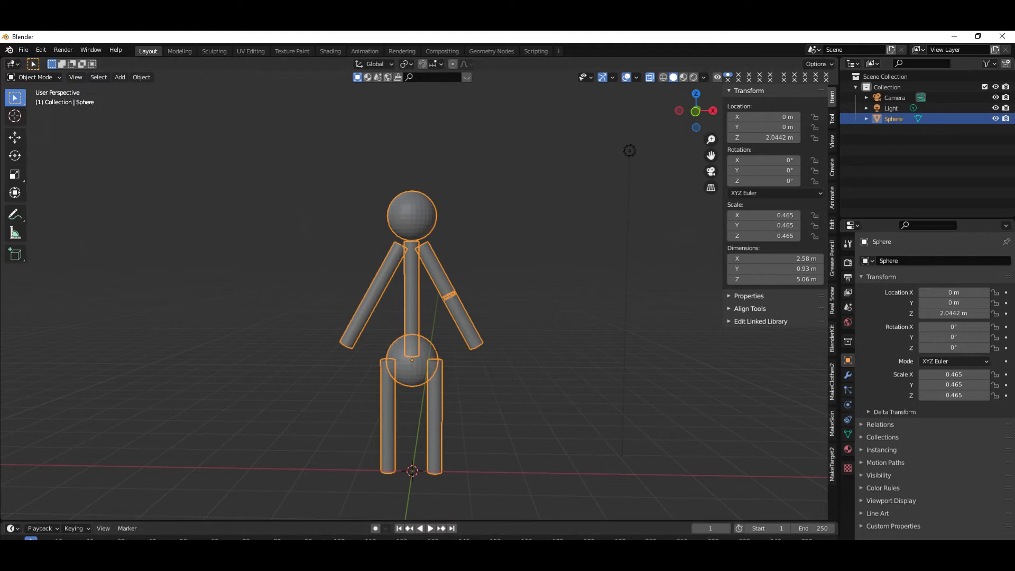
Switch to the Blender window with the previously rigged figure and start a new General file, discarding its unsaved changes.
mouse_move(791, 550)
left_click(833, 524)
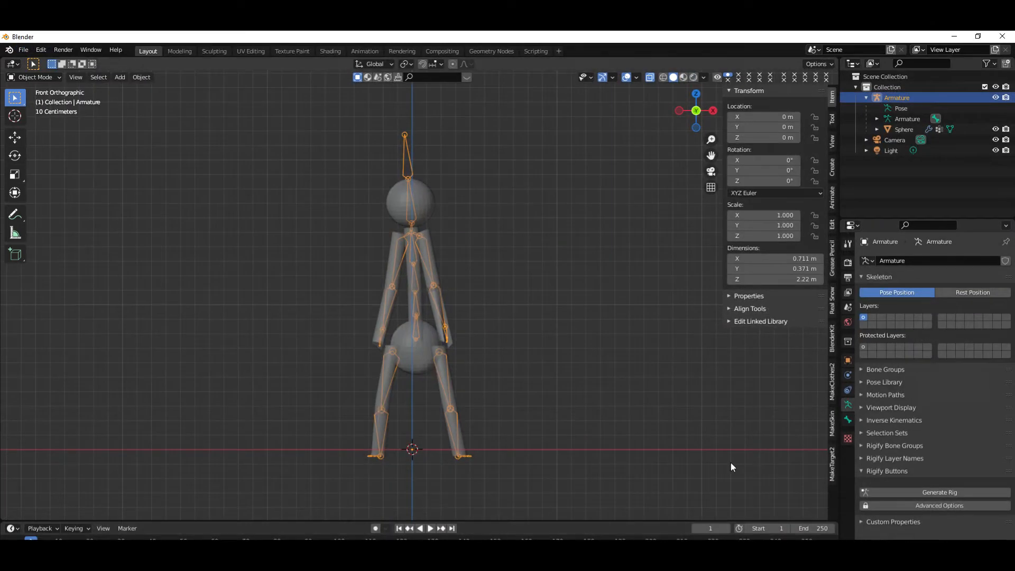
left_click(28, 51)
mouse_move(37, 62)
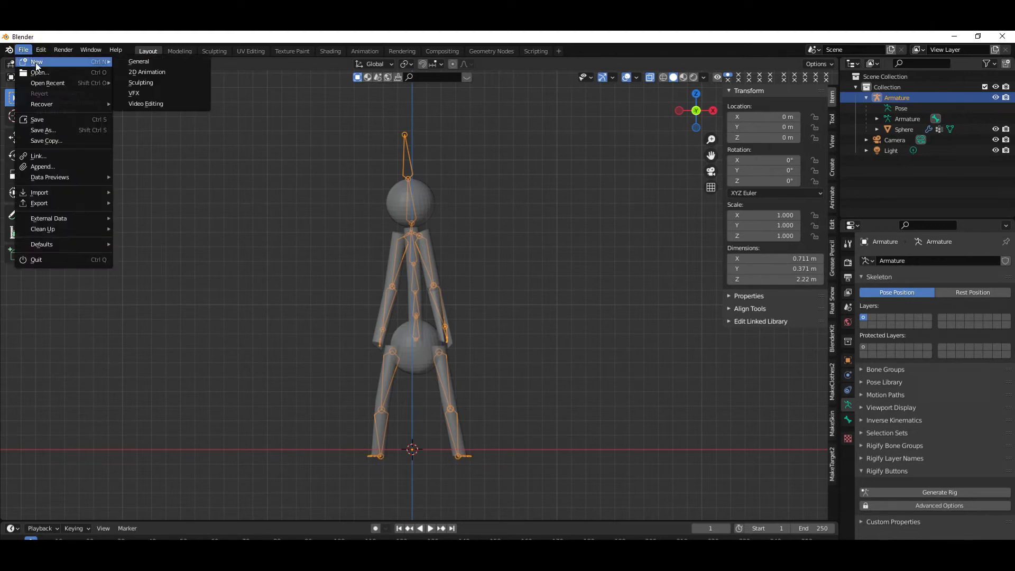
left_click(129, 61)
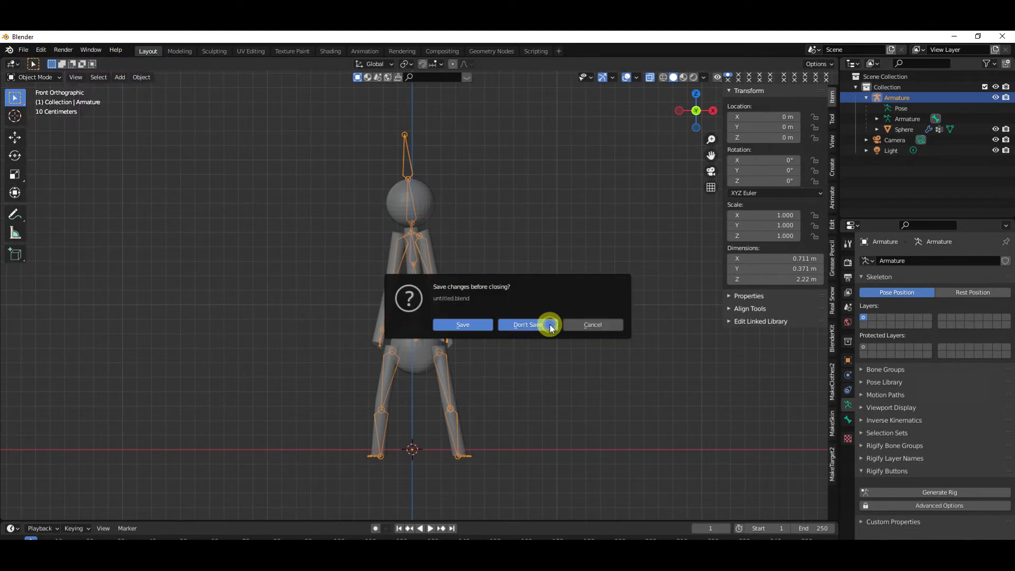
left_click(529, 325)
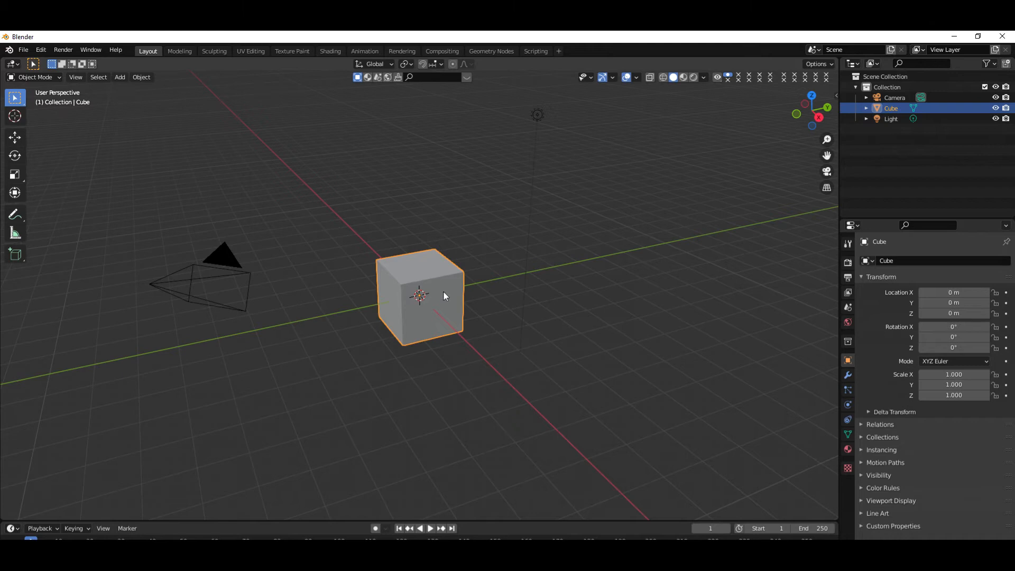
Set the default cube's Z location to 1 m so that it rests on the ground plane.
left_click(444, 264)
key("n")
left_click(766, 138)
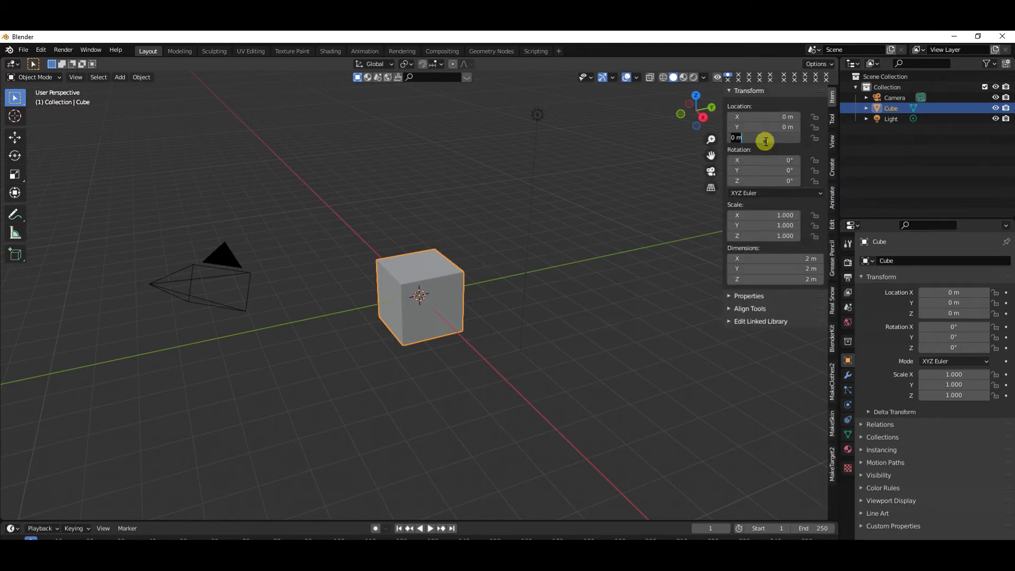
key("Return")
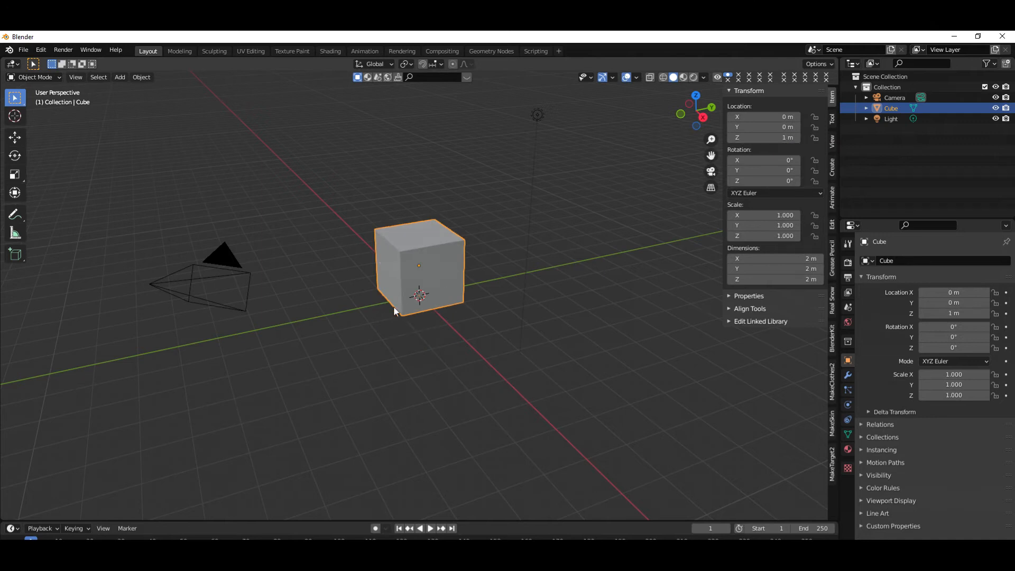
Deselect the cube, switch to the front orthographic view and turn on X-ray display.
left_click(394, 343)
key("KP_1")
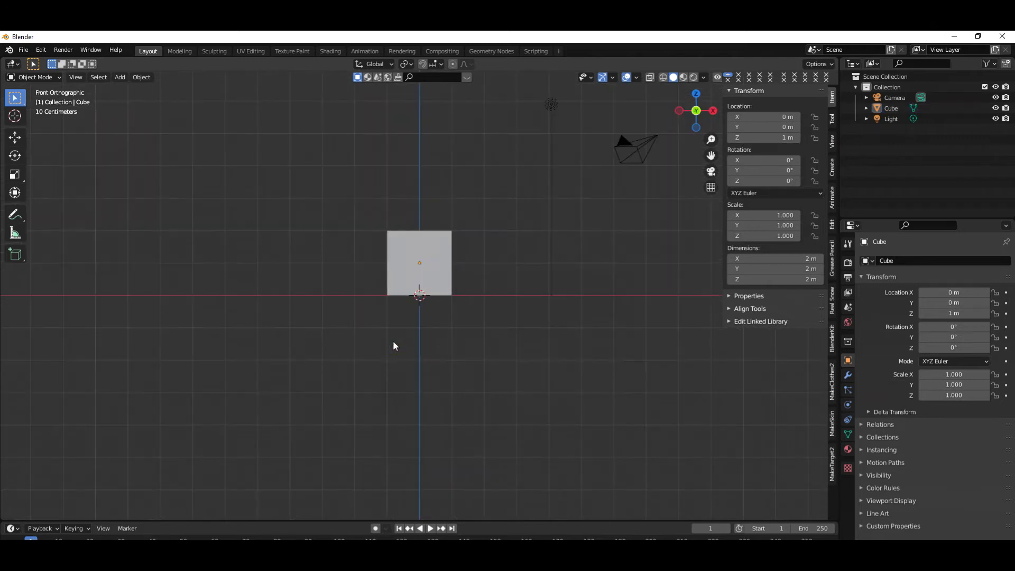
left_click(650, 77)
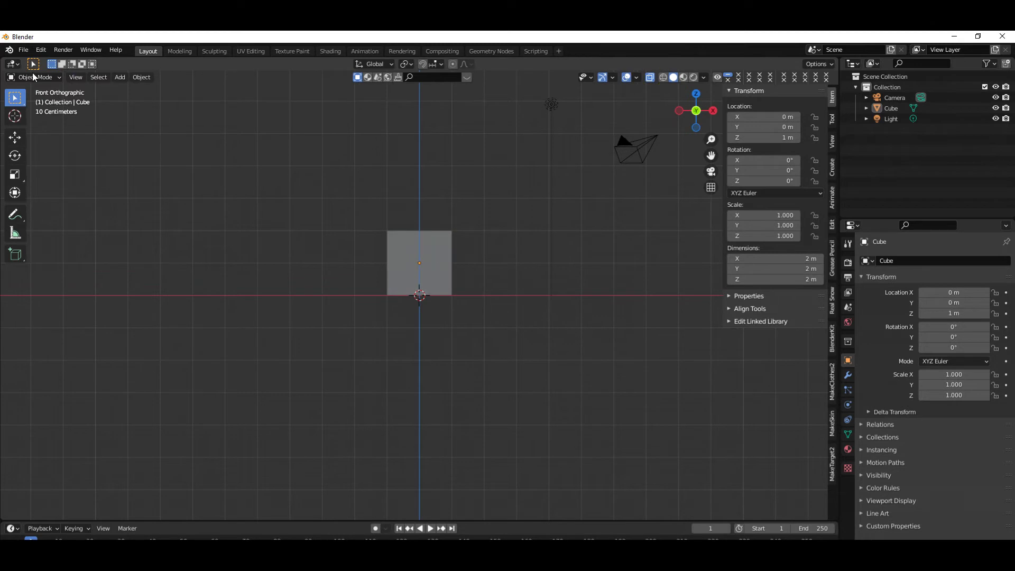
Import simple simon 2.fbx from the LOAD TO BLENDER folder, keeping the default FBX import settings.
left_click(24, 50)
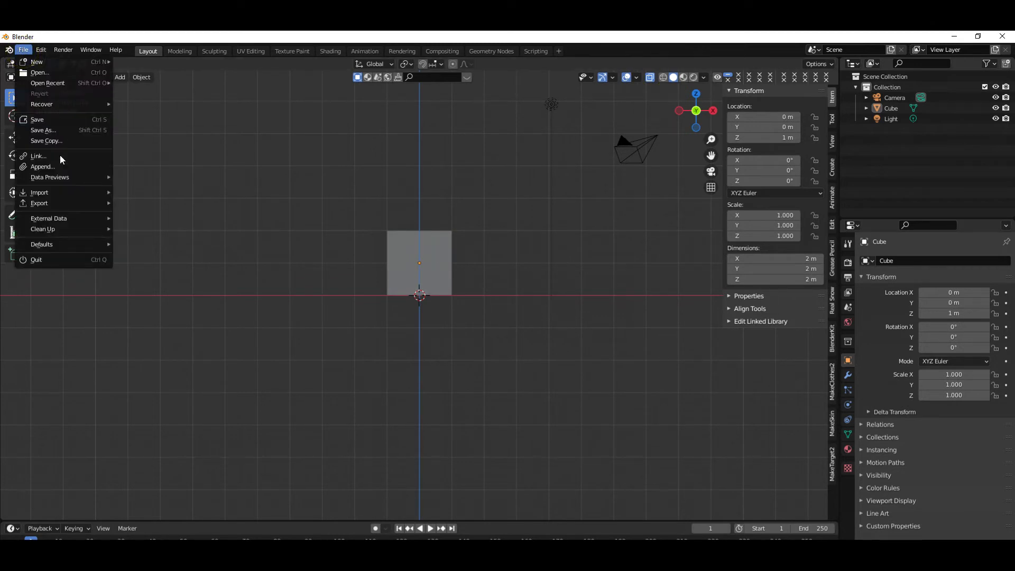
mouse_move(63, 193)
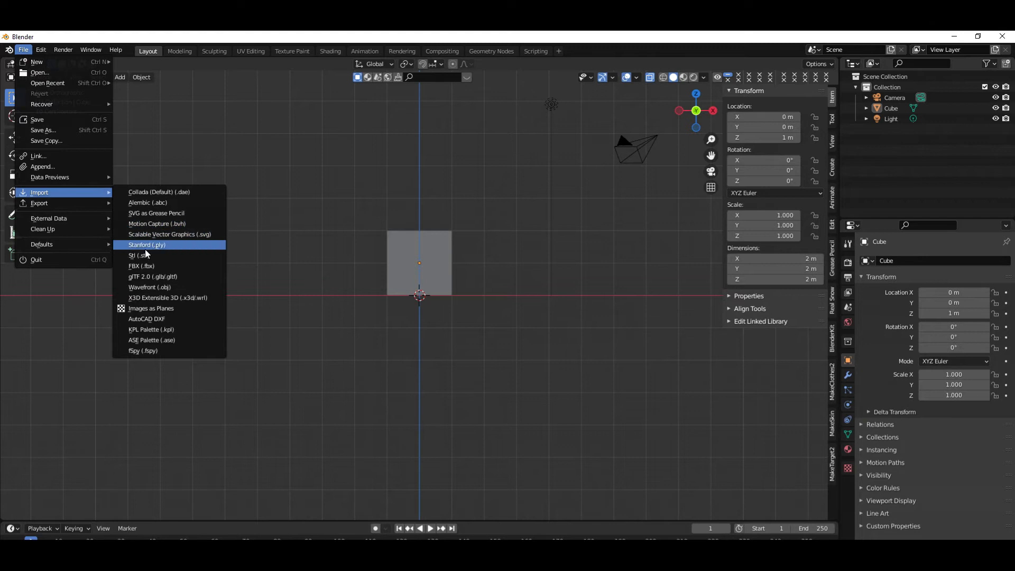
left_click(142, 267)
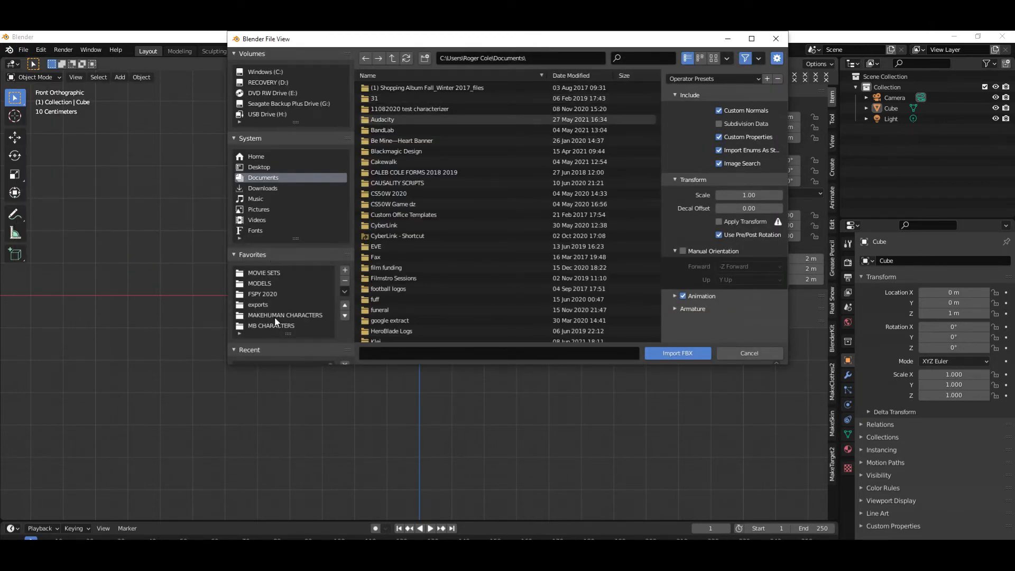
scroll(263, 299, "down", 4)
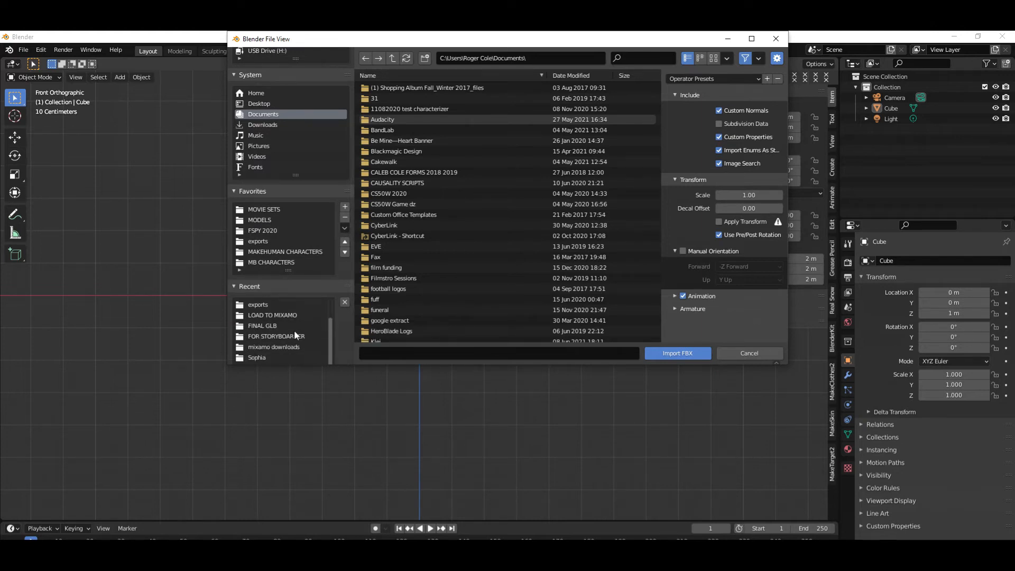
left_click(283, 315)
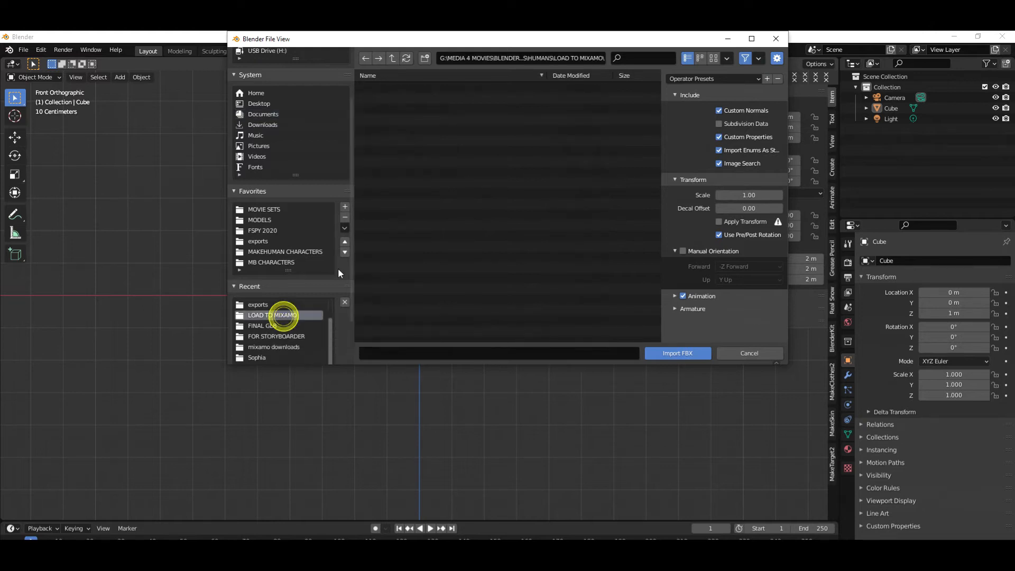
left_click(392, 58)
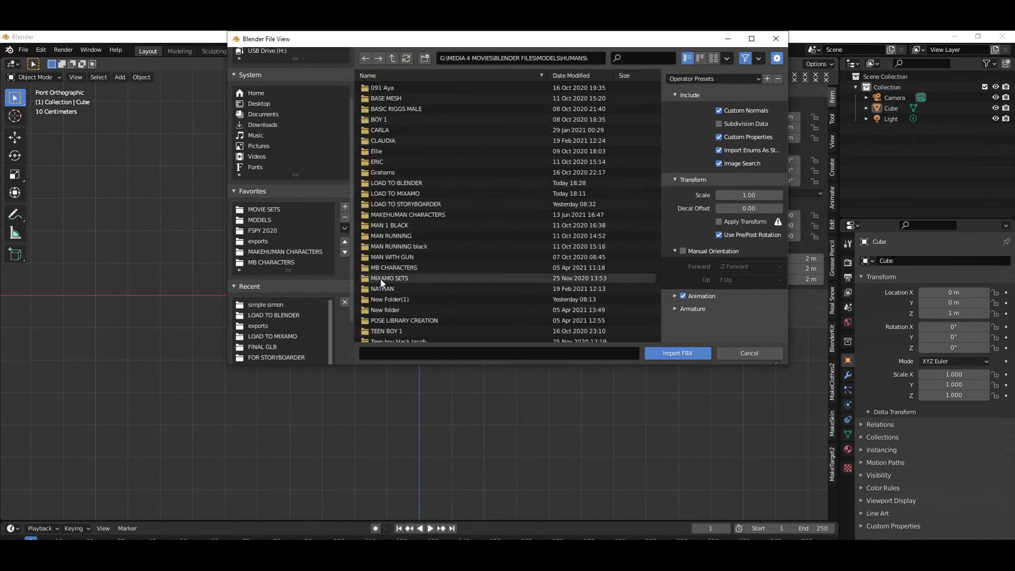
scroll(384, 289, "down", 2)
left_click(410, 157)
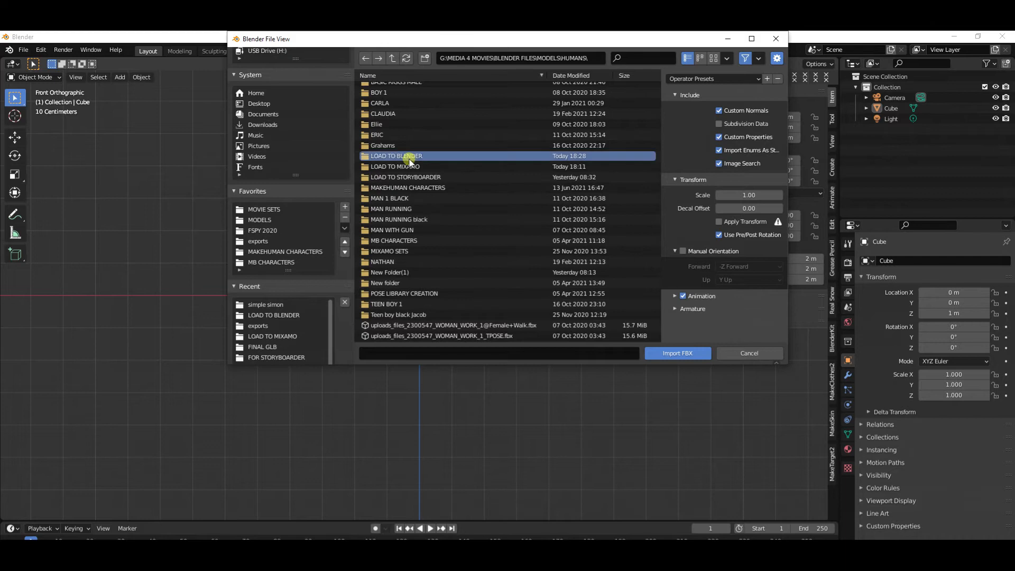
left_click(680, 350)
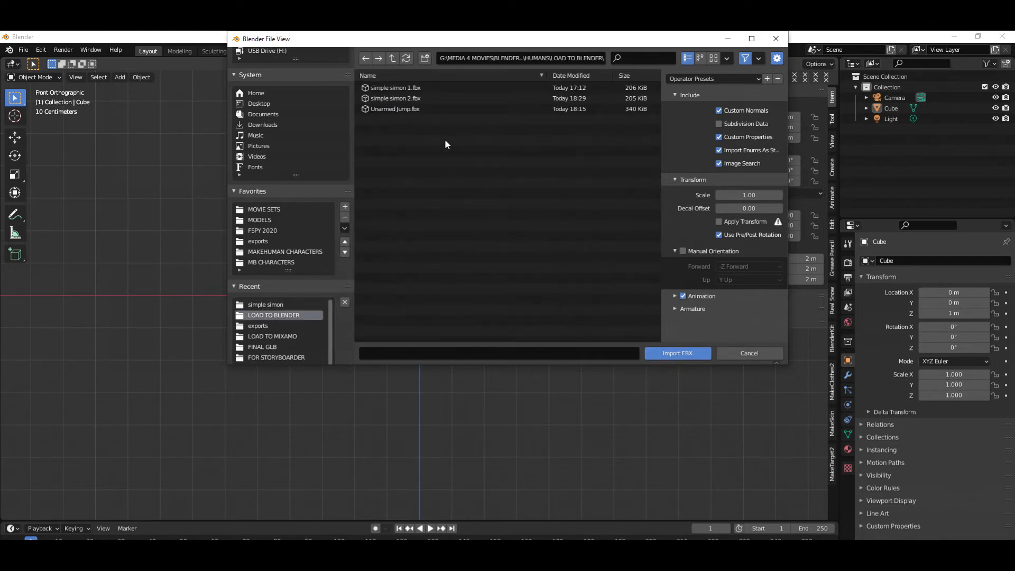
left_click(392, 99)
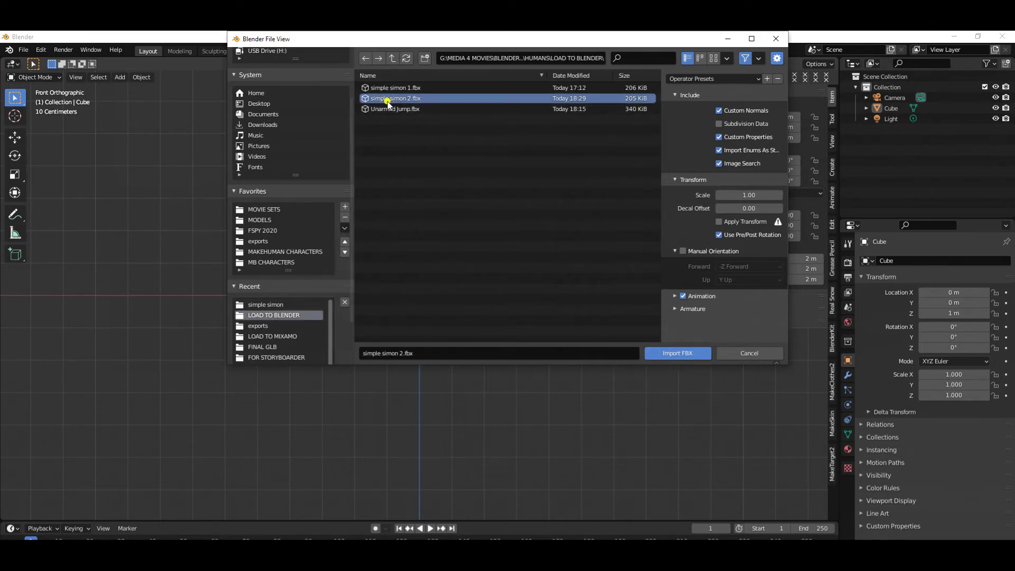
left_click(665, 357)
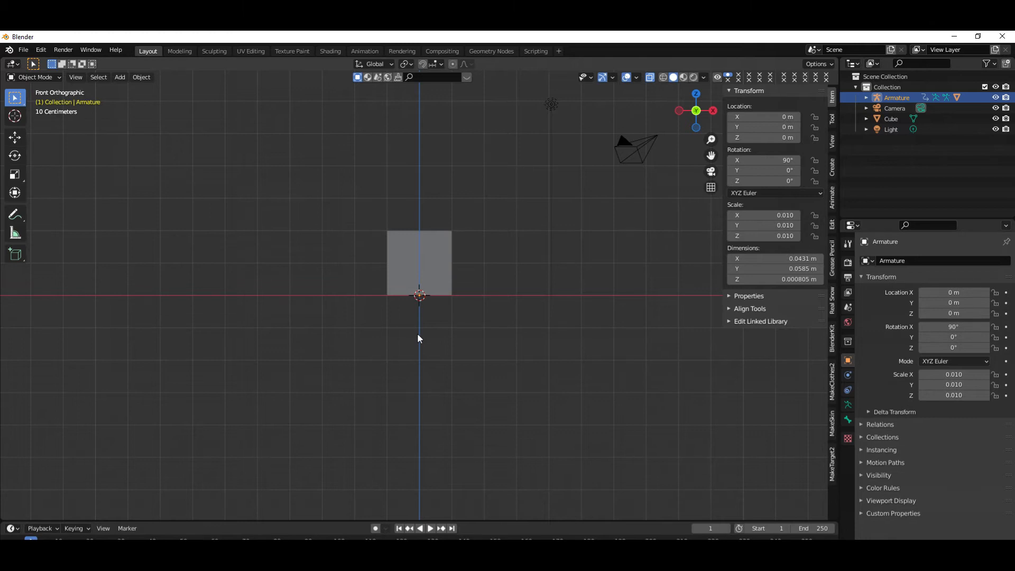
Scale the imported armature up to about 0.374 to match the 2 m reference cube's height, and delete the cube.
key("s")
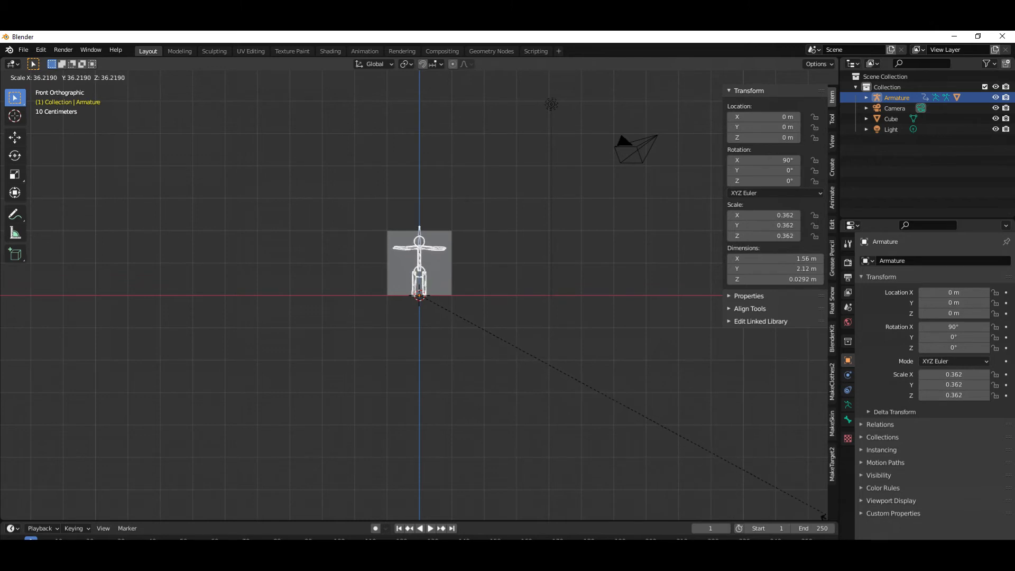
left_click(31, 93)
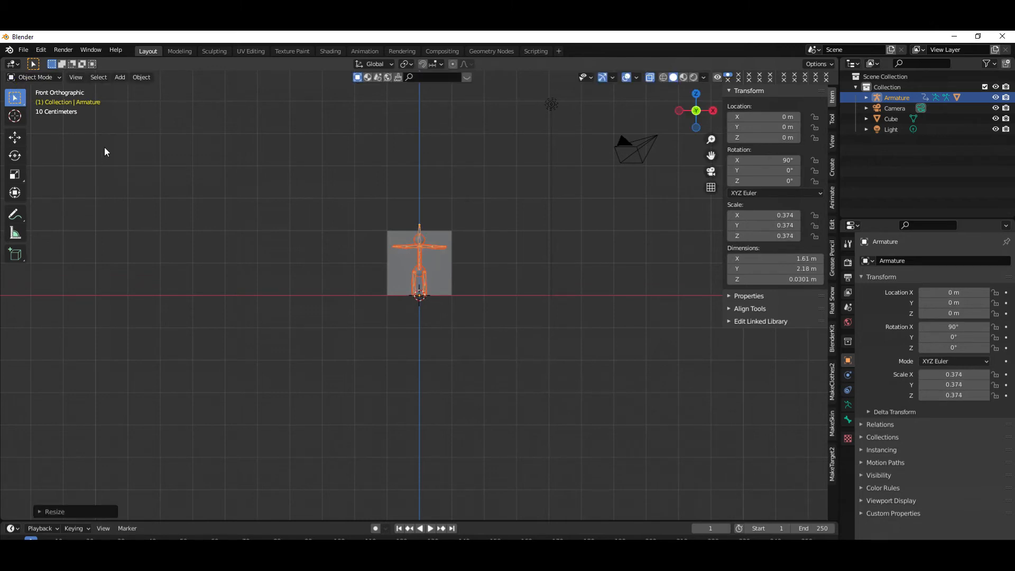
key("KP_Decimal")
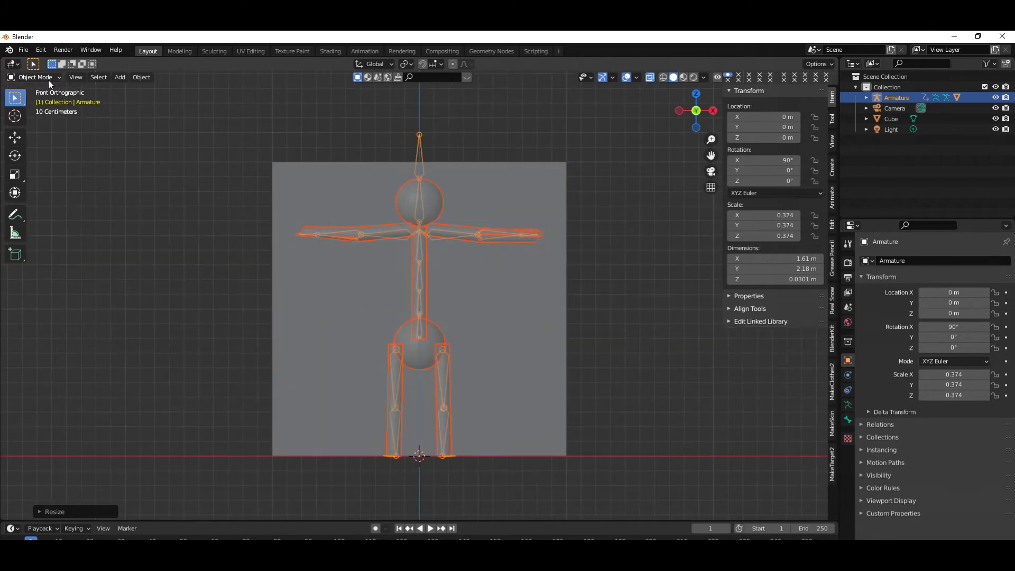
left_click(322, 196)
key("Delete")
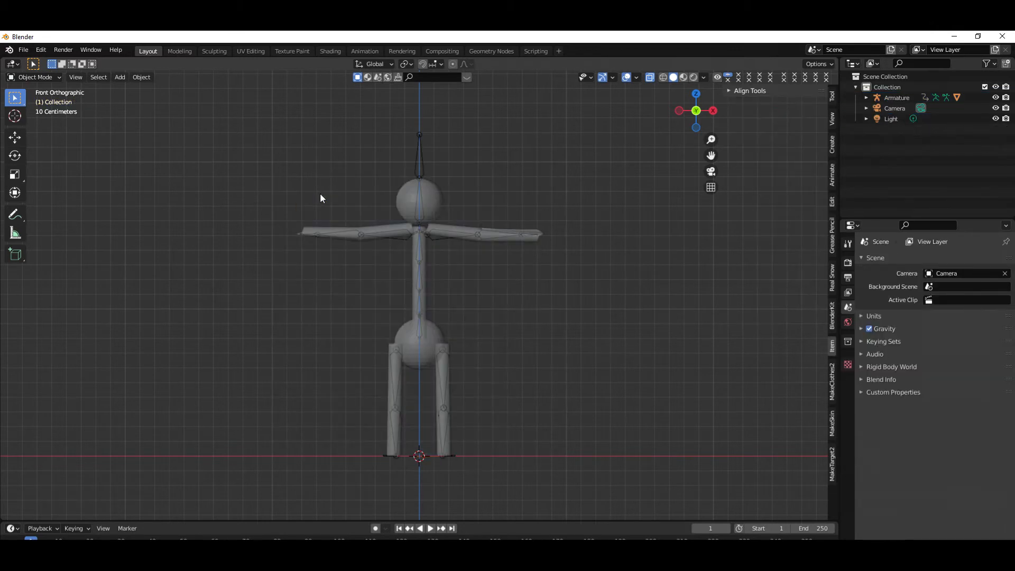
left_click(141, 77)
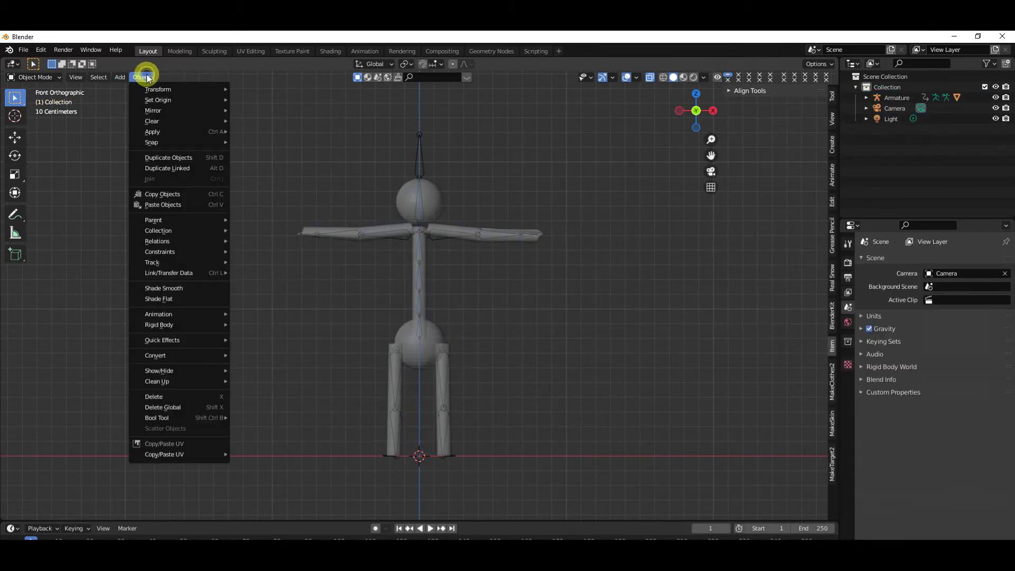
mouse_move(156, 132)
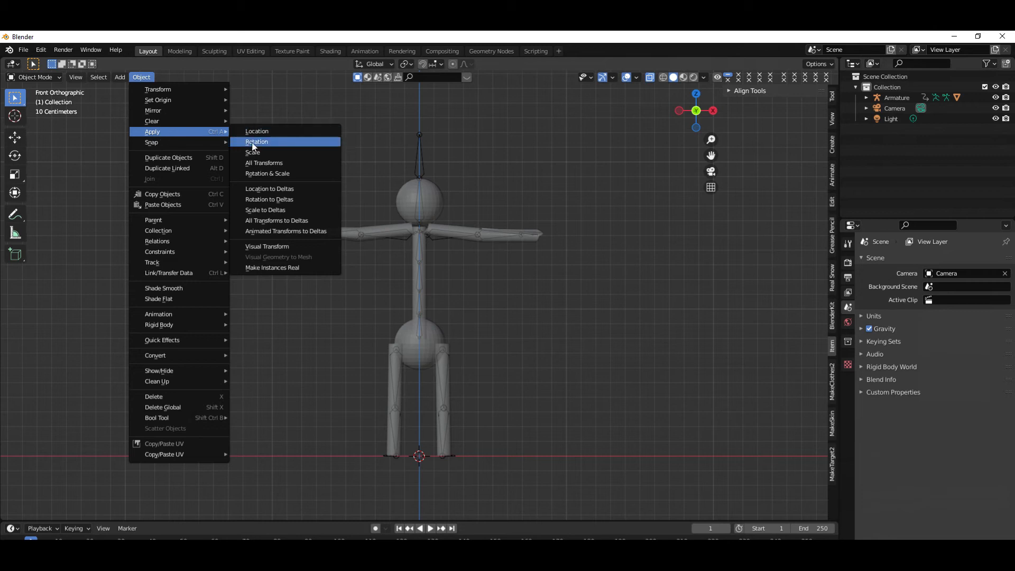
left_click(258, 163)
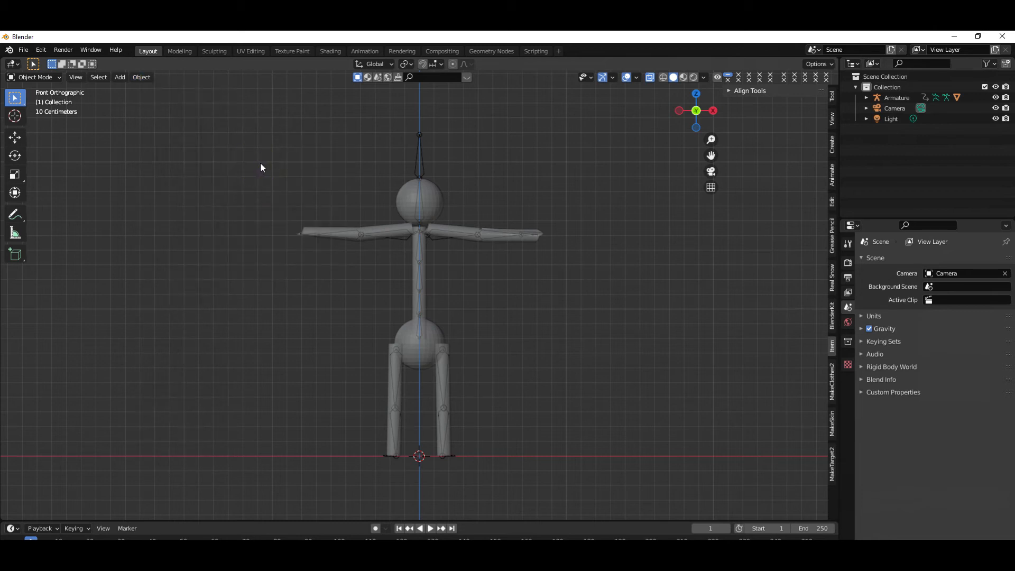
Select the armature and apply all of its transforms.
left_click(418, 167)
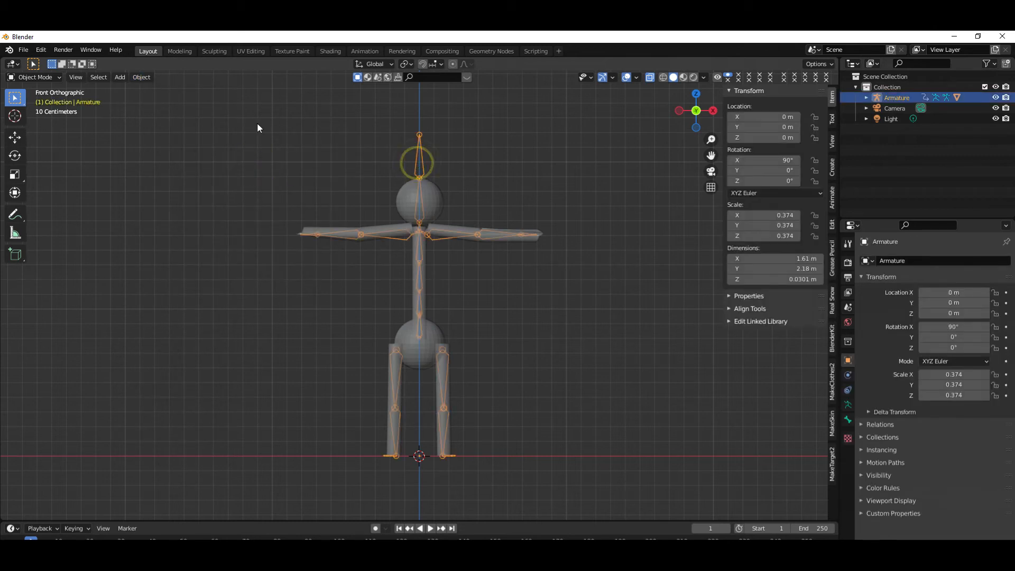
left_click(139, 78)
mouse_move(173, 132)
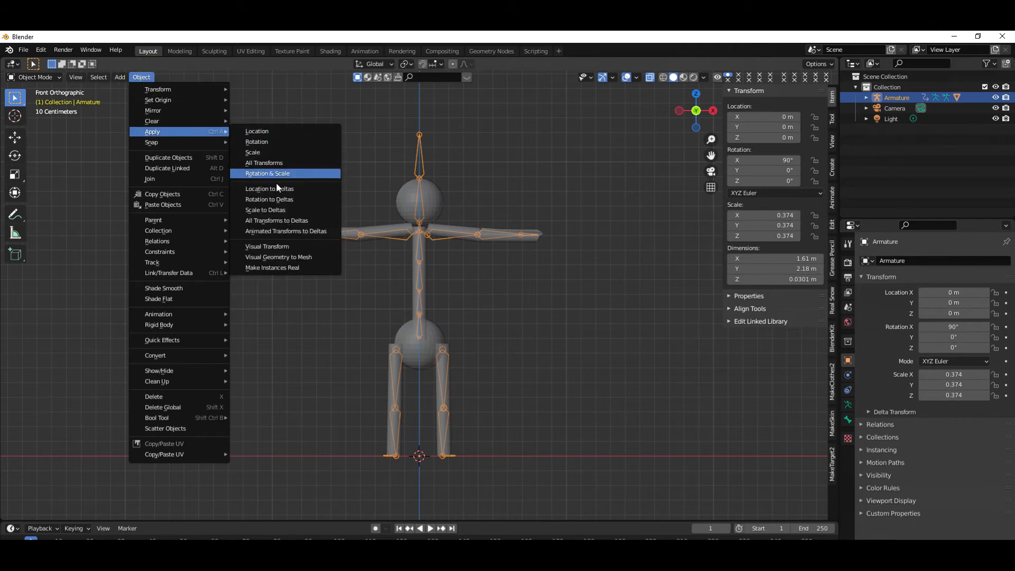
left_click(270, 165)
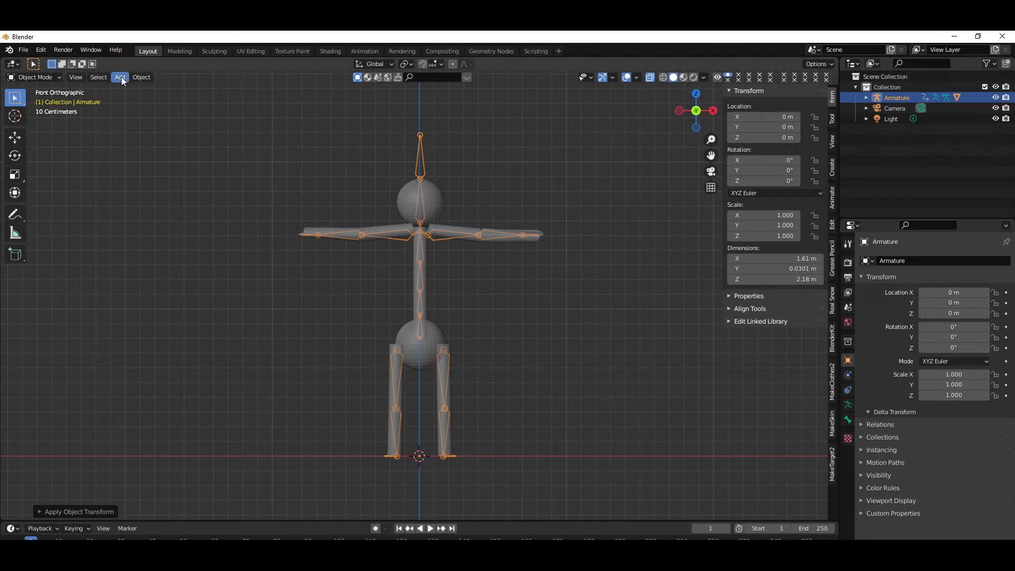
Clear the armature's location, rotation and scale.
left_click(136, 78)
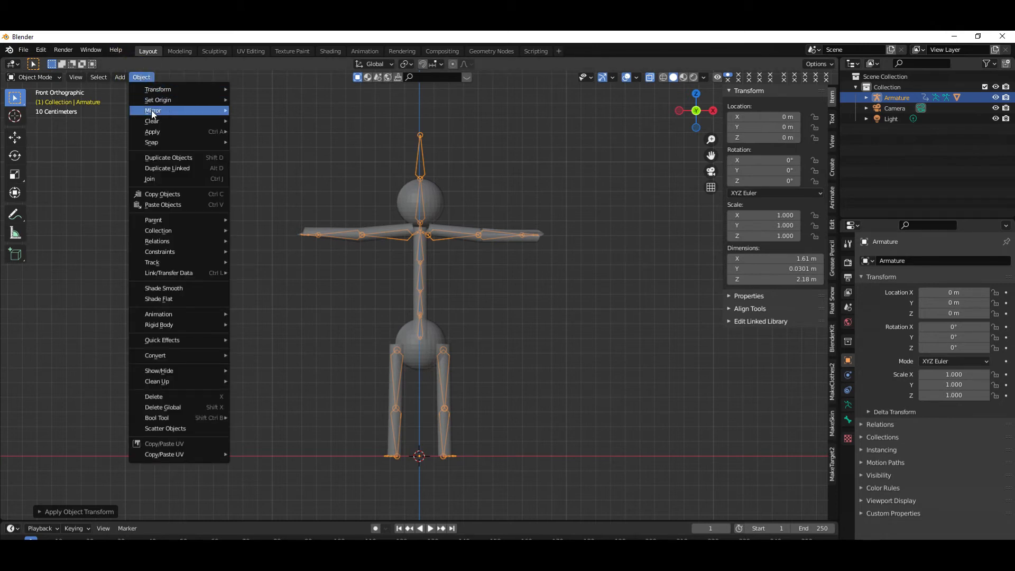
mouse_move(158, 121)
left_click(255, 121)
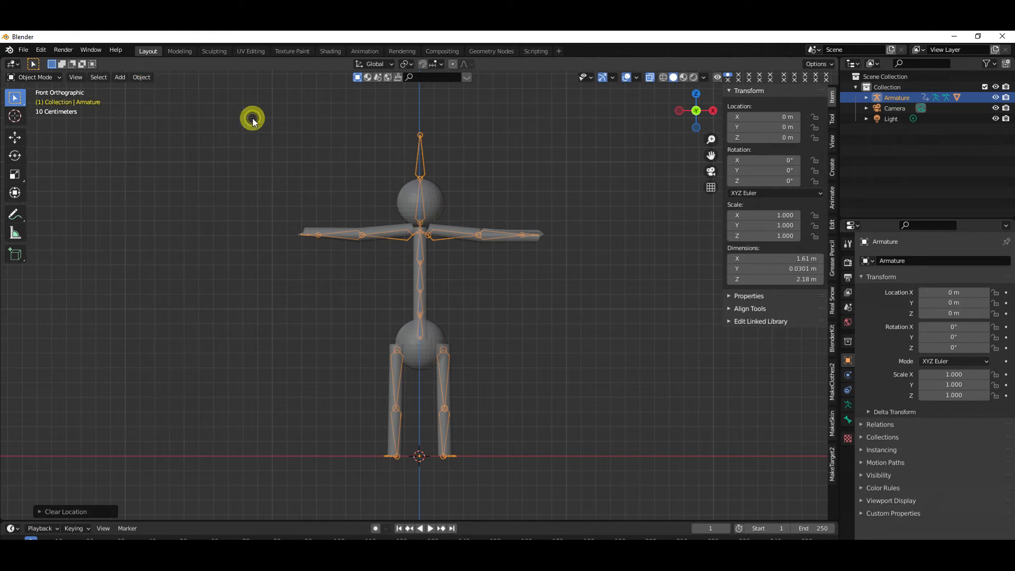
left_click(148, 77)
mouse_move(158, 121)
left_click(259, 131)
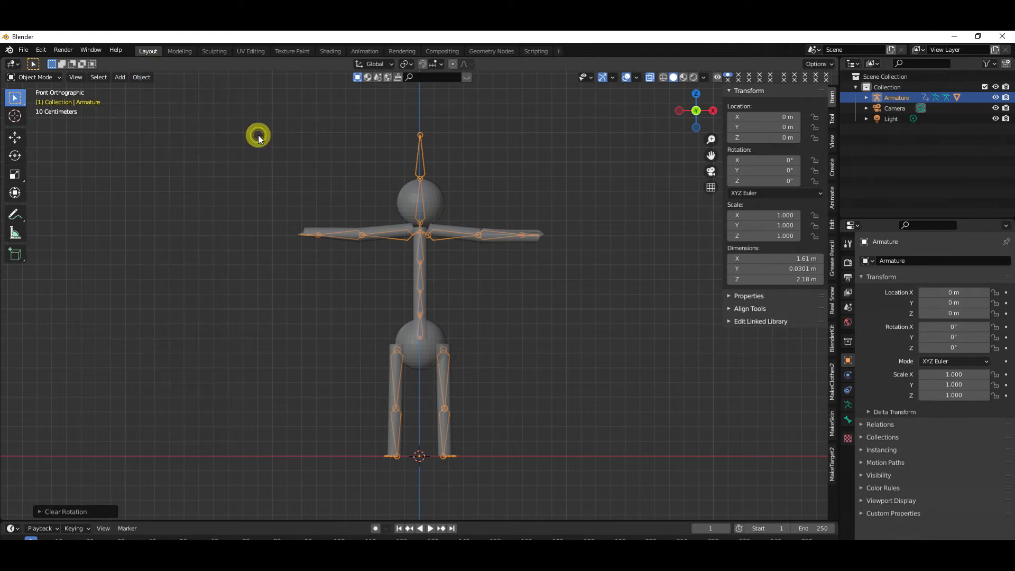
left_click(141, 77)
mouse_move(158, 121)
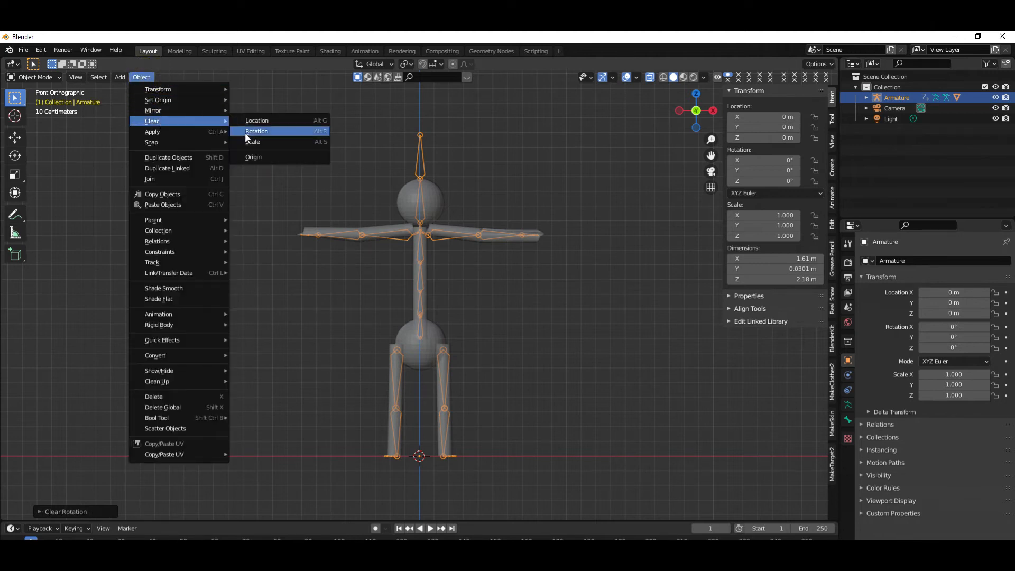
left_click(262, 143)
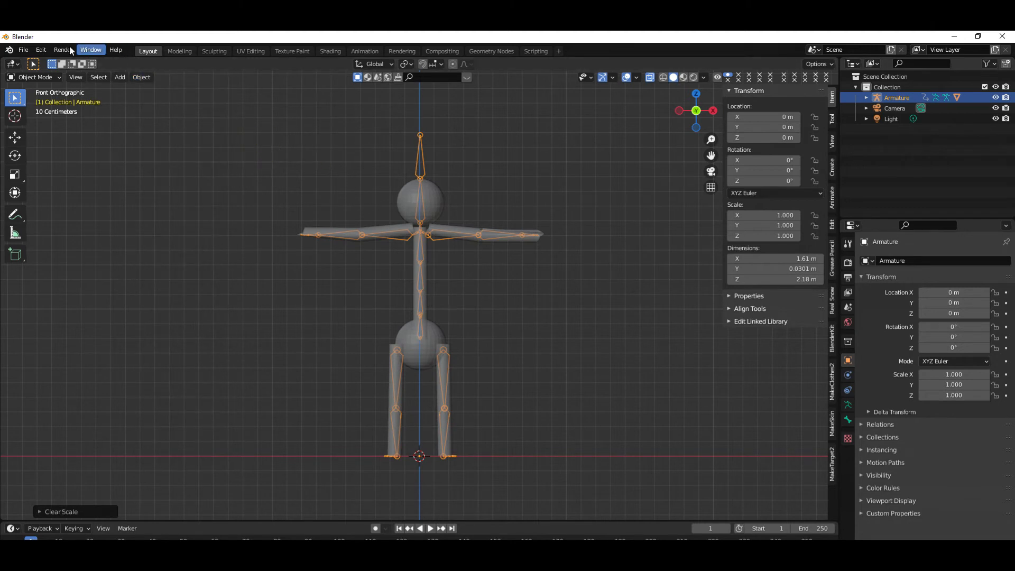
Start a glTF 2.0 export in glTF Binary (.glb) format and browse to the simple simon folder inside FINAL GLB.
left_click(23, 51)
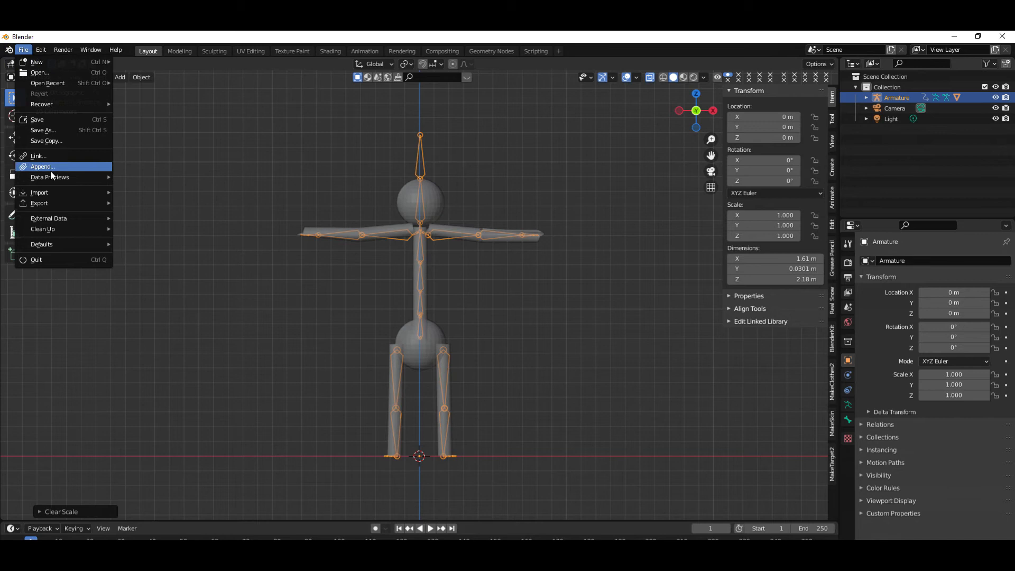
mouse_move(43, 203)
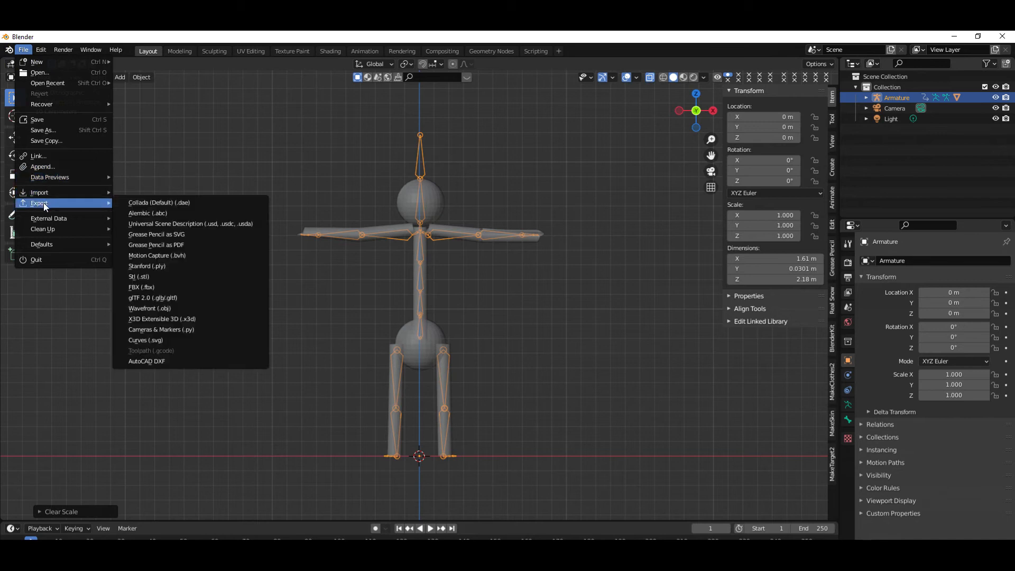
left_click(158, 299)
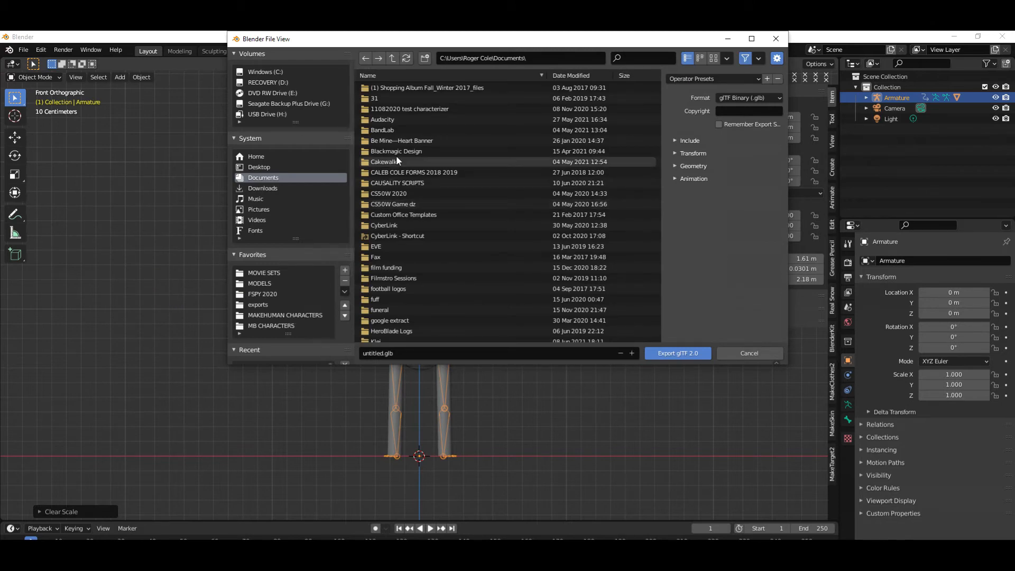
scroll(275, 314, "down", 2)
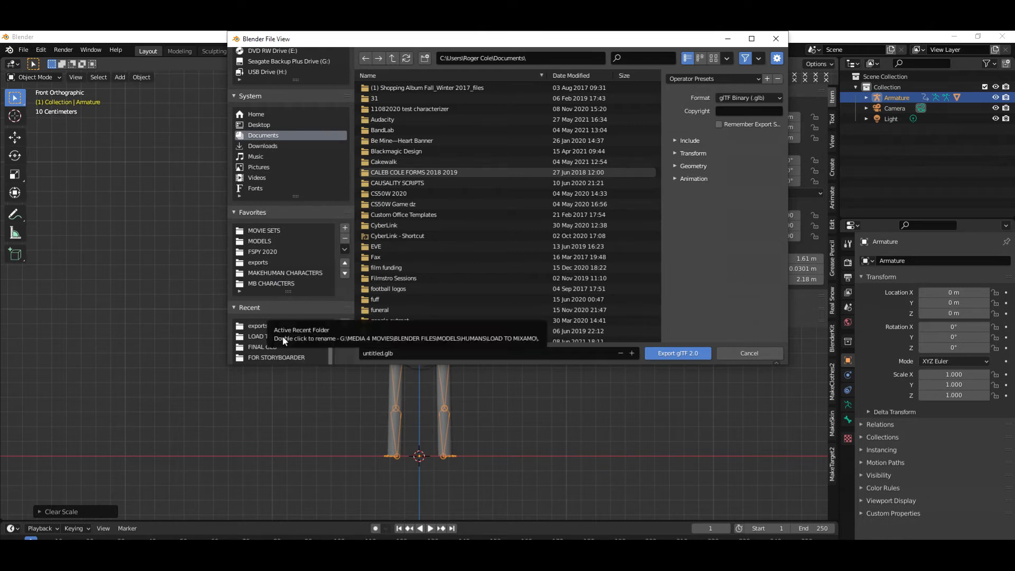
left_click(282, 336)
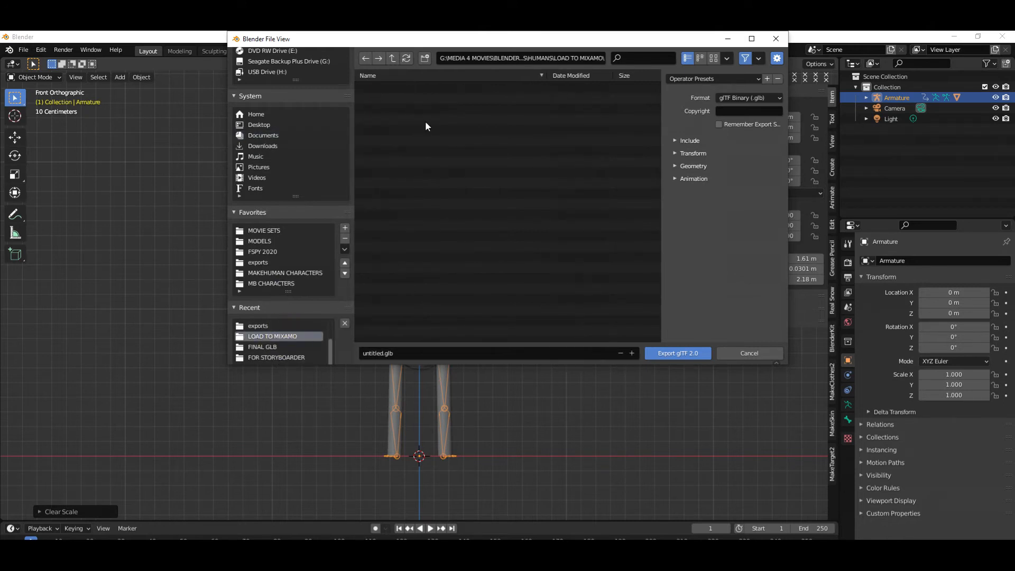
left_click(392, 58)
double_click(394, 202)
double_click(363, 88)
left_click(364, 88)
double_click(365, 88)
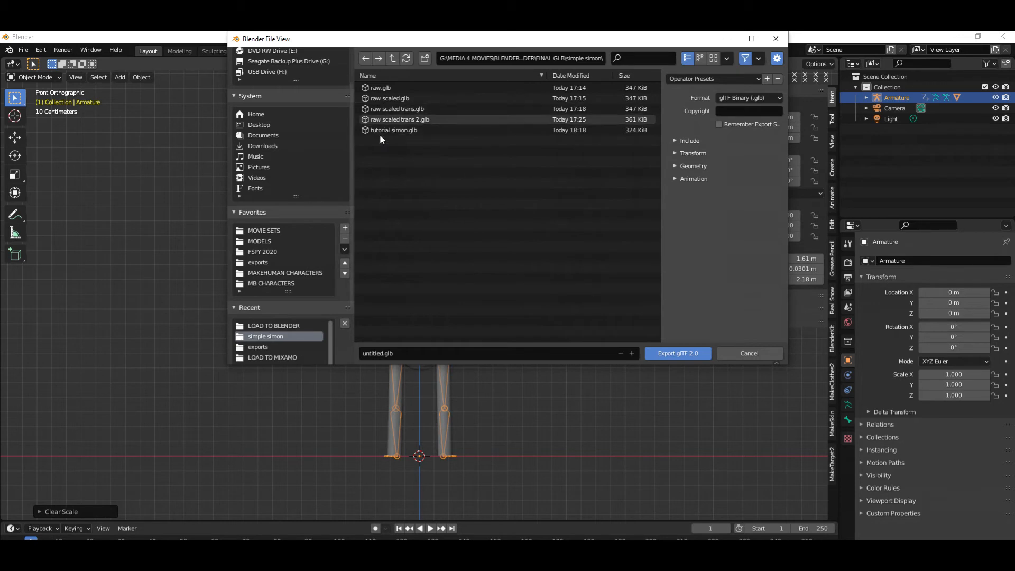
Name the export file SIMPLE SIMON 2 and export the rigged figure.
left_click(381, 353)
type("SIMPLE SIMON 2")
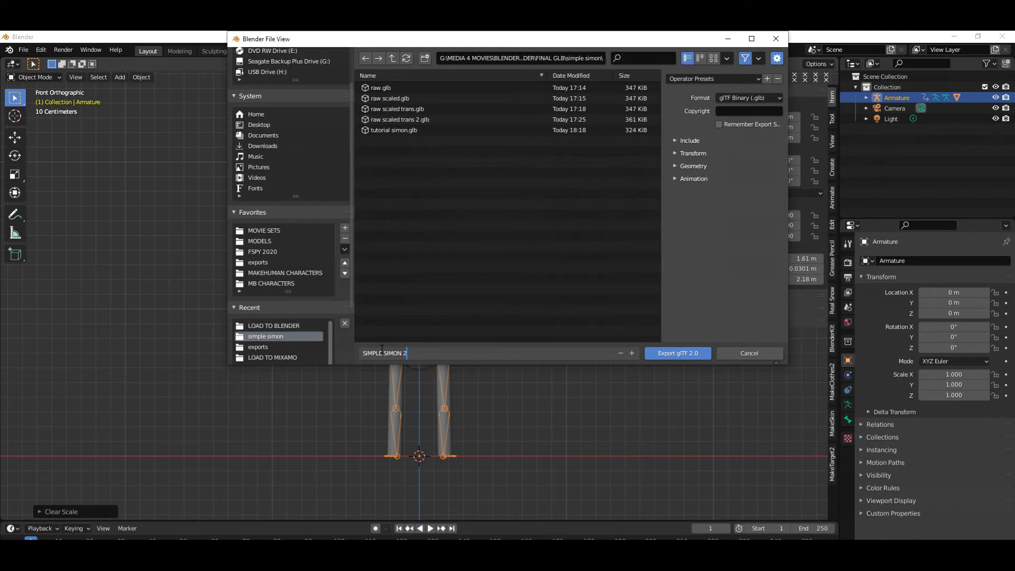
key("Return")
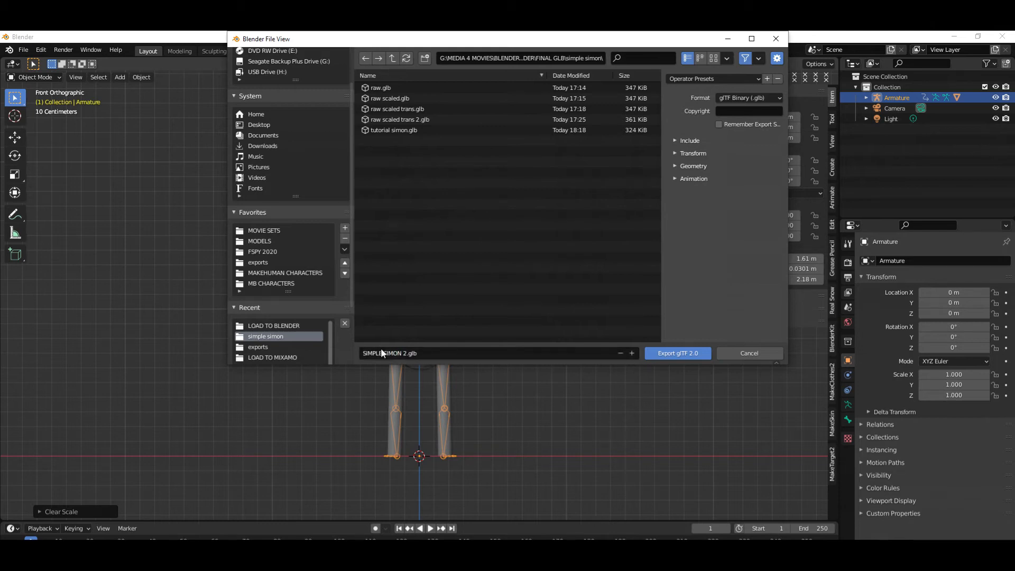
left_click(654, 353)
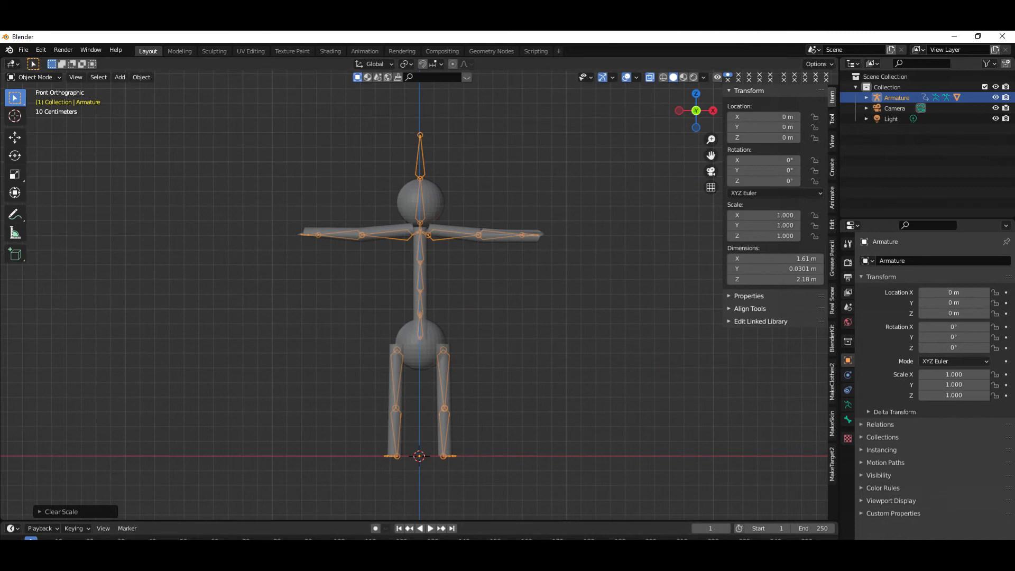
Switch to Storyboarder, open the Shot Generator for shot 1A and maximize its window.
mouse_move(693, 550)
left_click(591, 517)
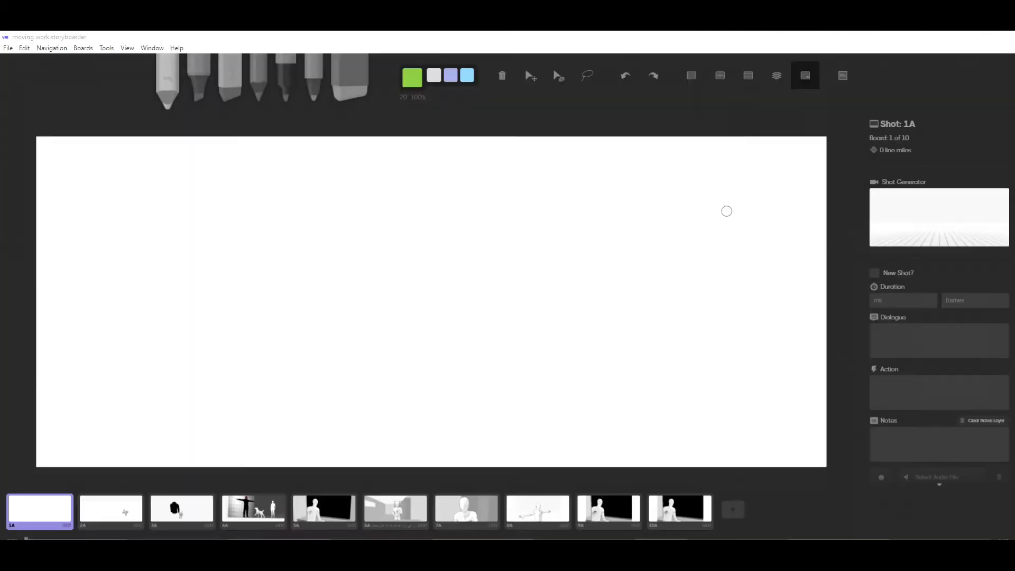
left_click(940, 212)
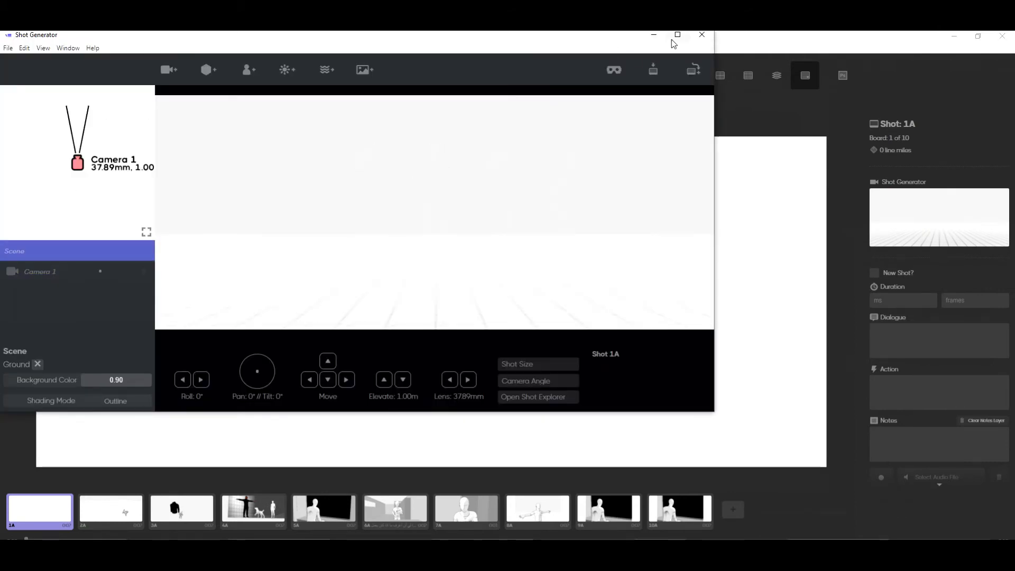
left_click(680, 37)
Add a character to the scene and set its X and Y position to 0.
left_click(333, 70)
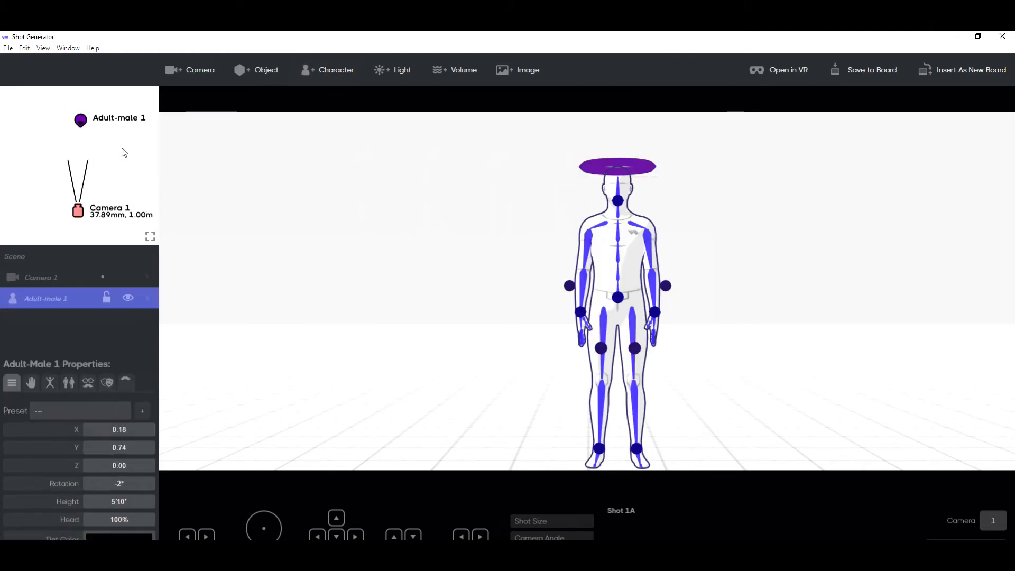
left_click(125, 429)
left_click(126, 430)
type("0")
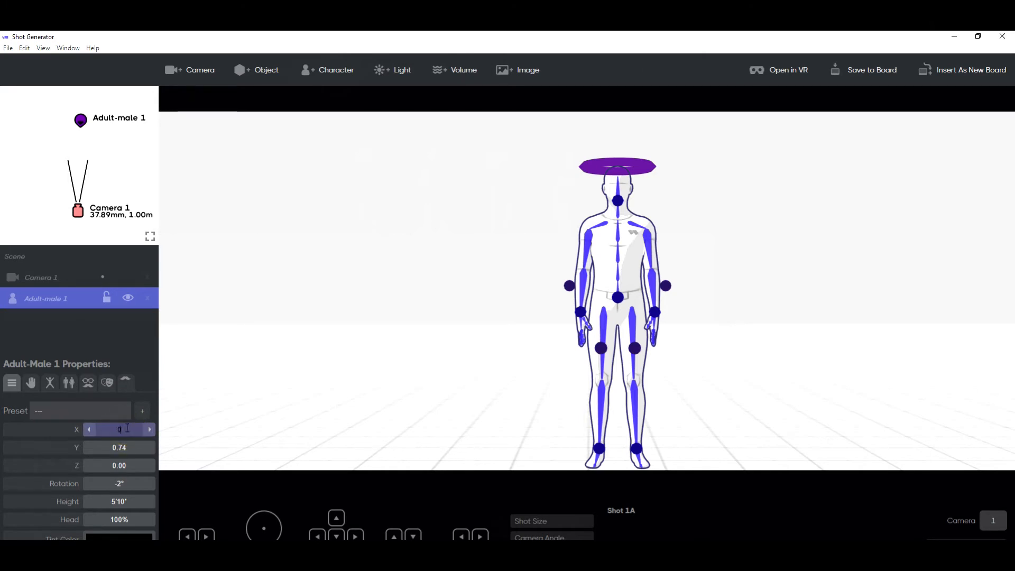
key("Return")
left_click(126, 447)
left_click(127, 448)
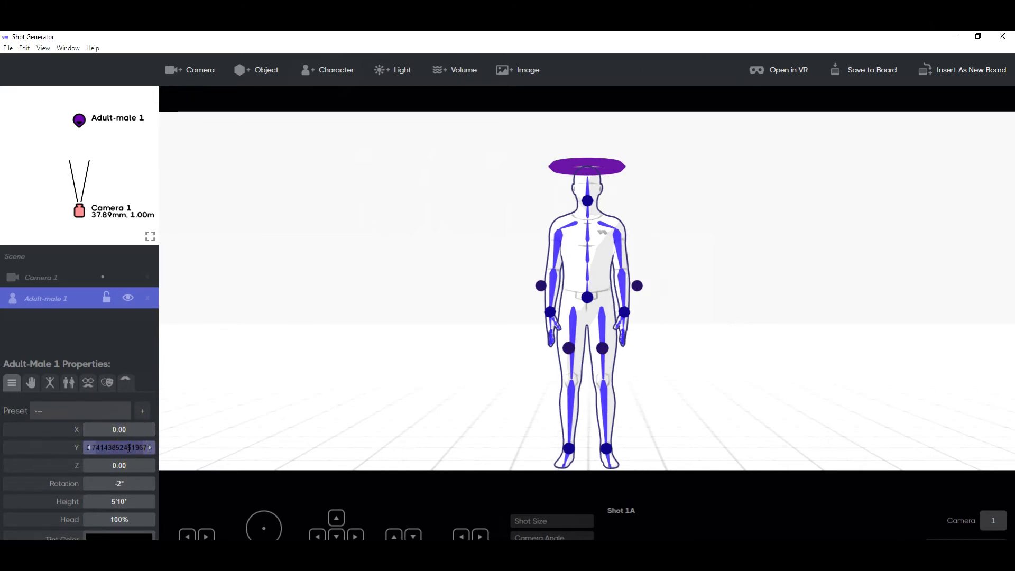
type("0")
key("Return")
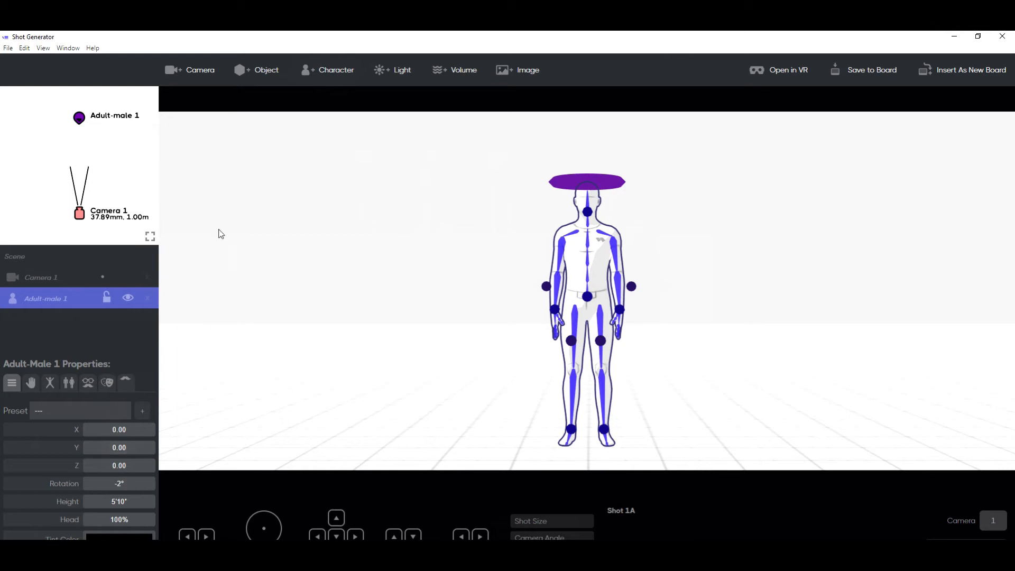
Add a second character, zero its X and Y position, and offset it to about X -1.10 beside the first.
left_click(336, 70)
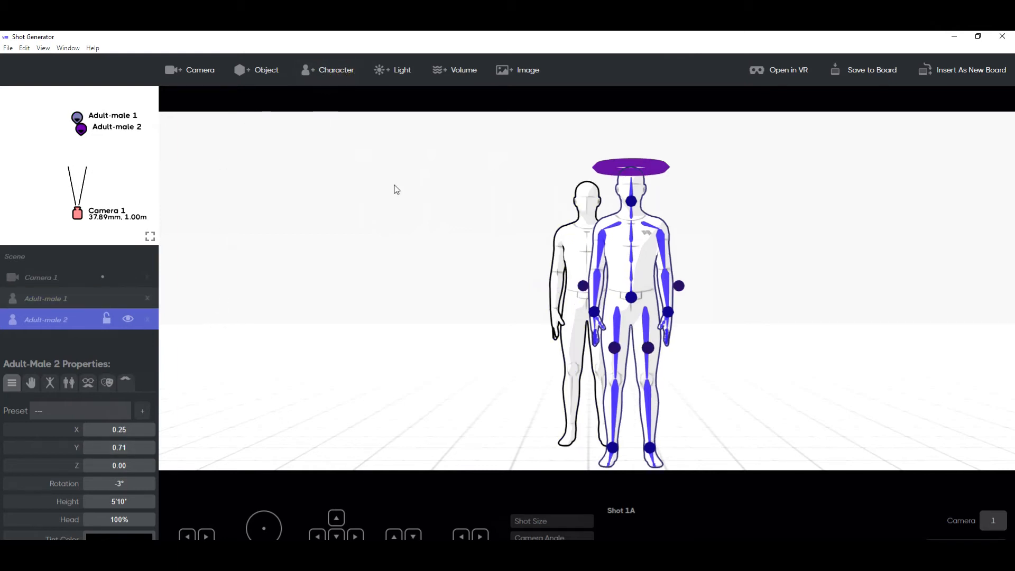
left_click_drag(617, 259, 413, 248)
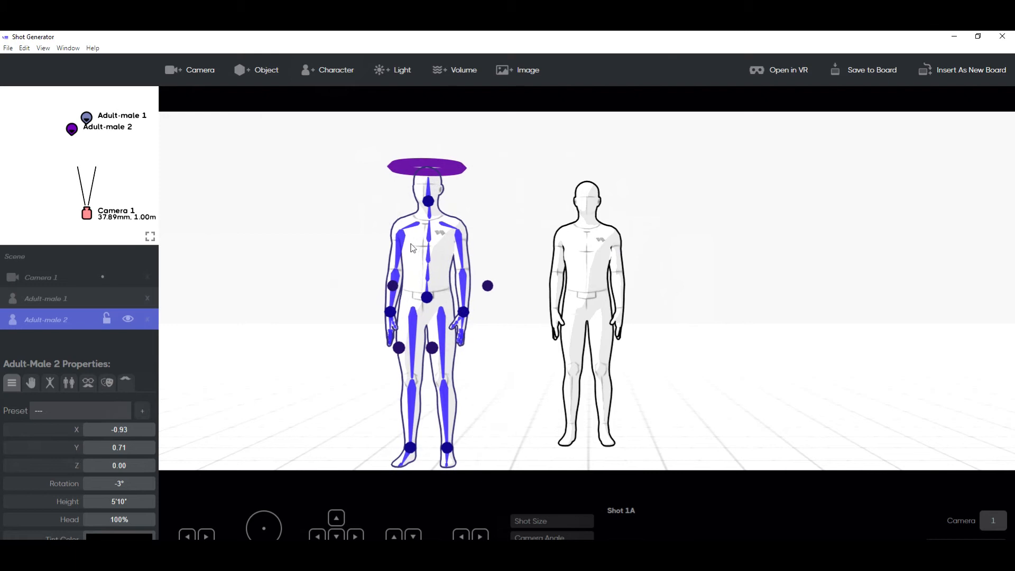
left_click(130, 428)
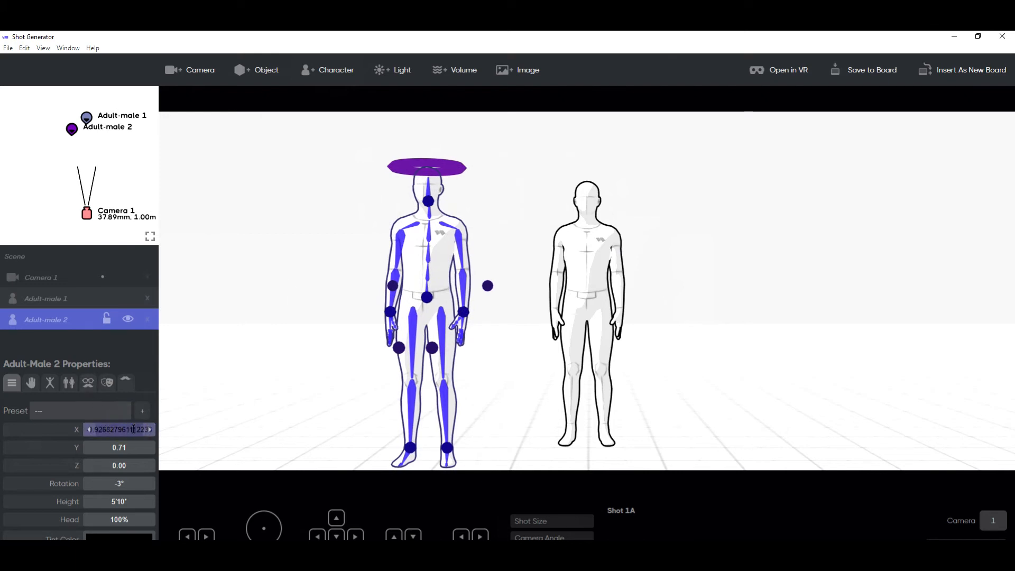
type("0")
key("Return")
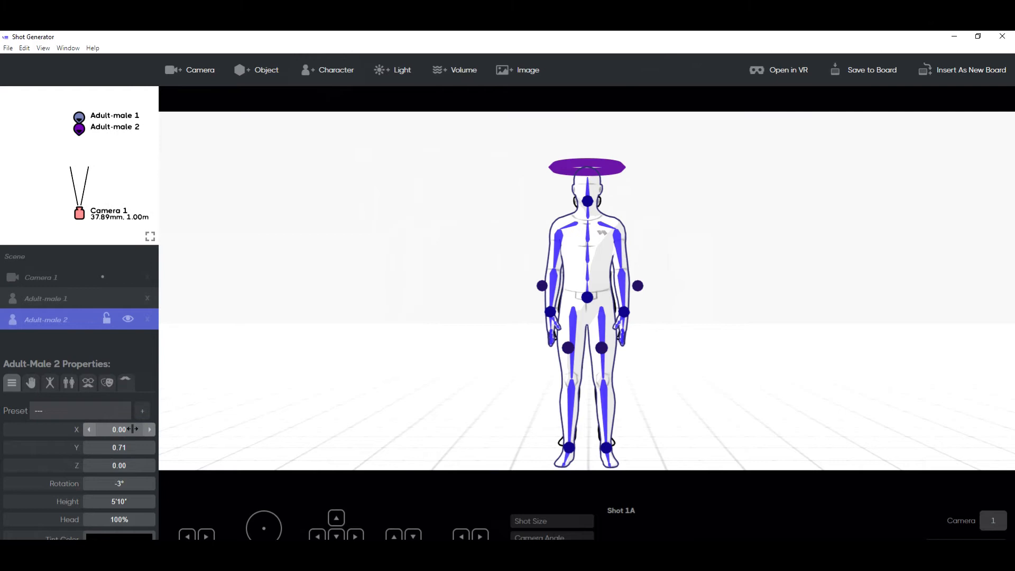
left_click(120, 447)
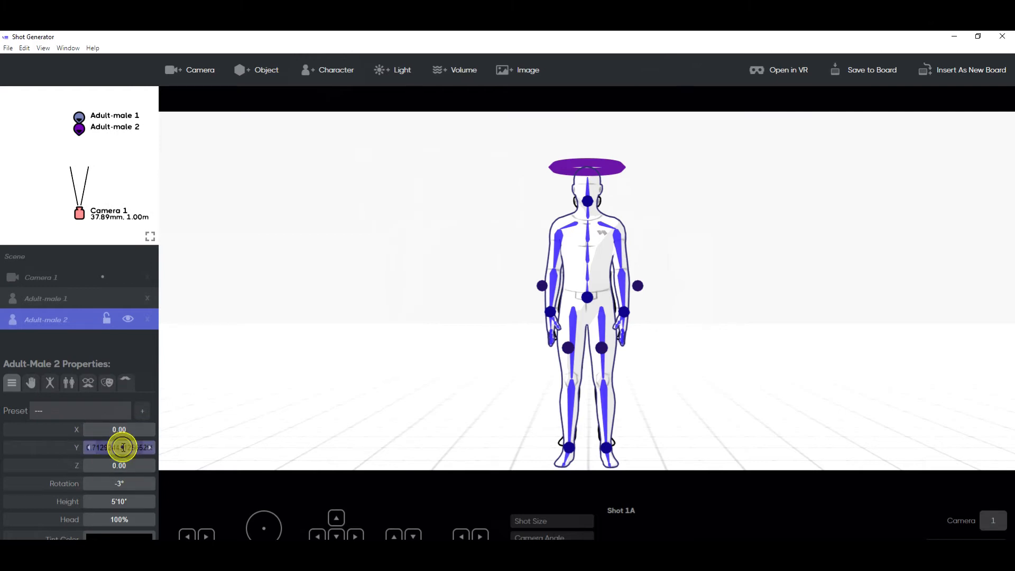
type("0")
key("Return")
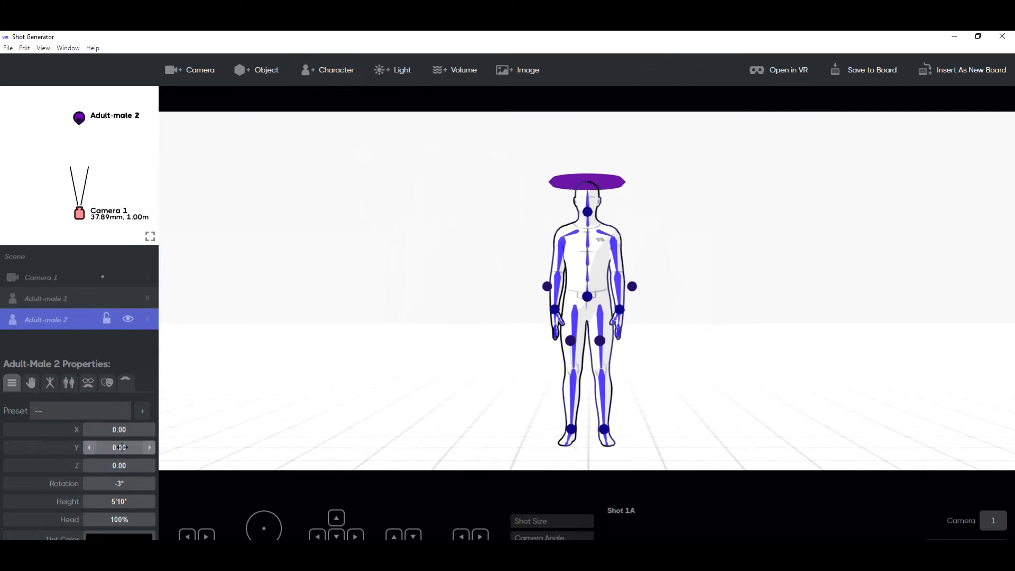
left_click_drag(121, 430, 64, 430)
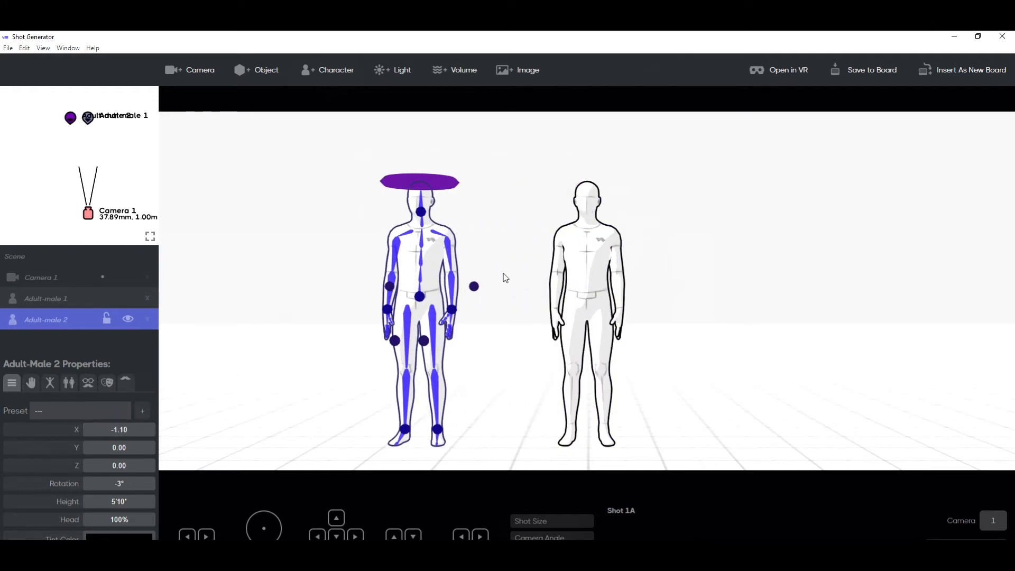
Replace the first character's model with the custom file SIMPLE SIMON 2.glb.
left_click(577, 257)
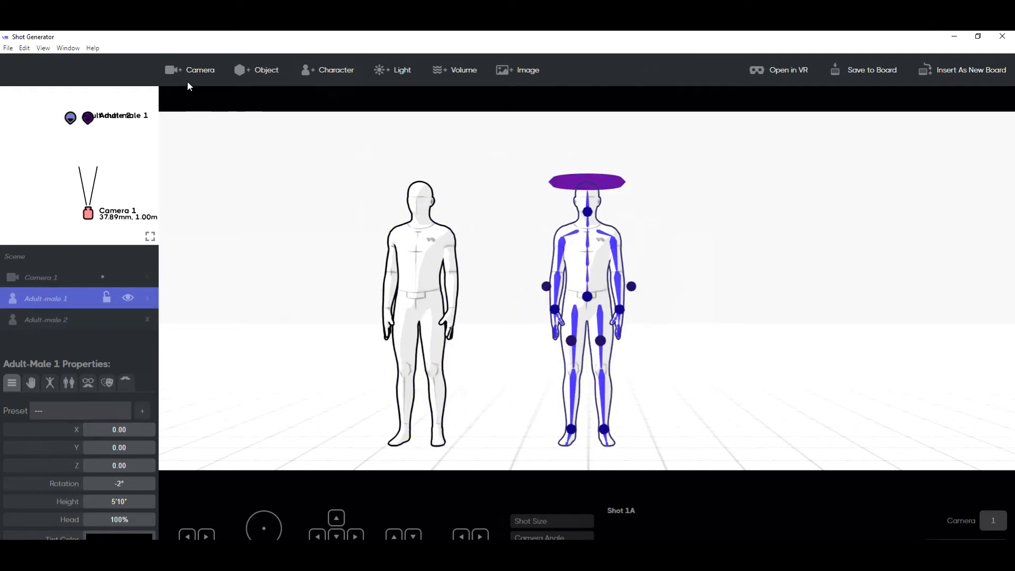
left_click(71, 385)
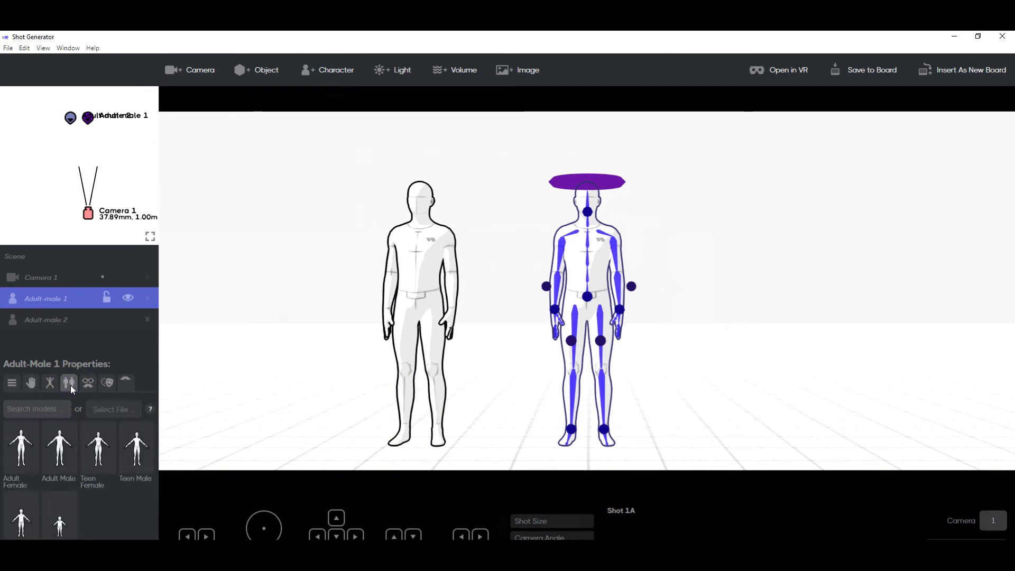
left_click(119, 412)
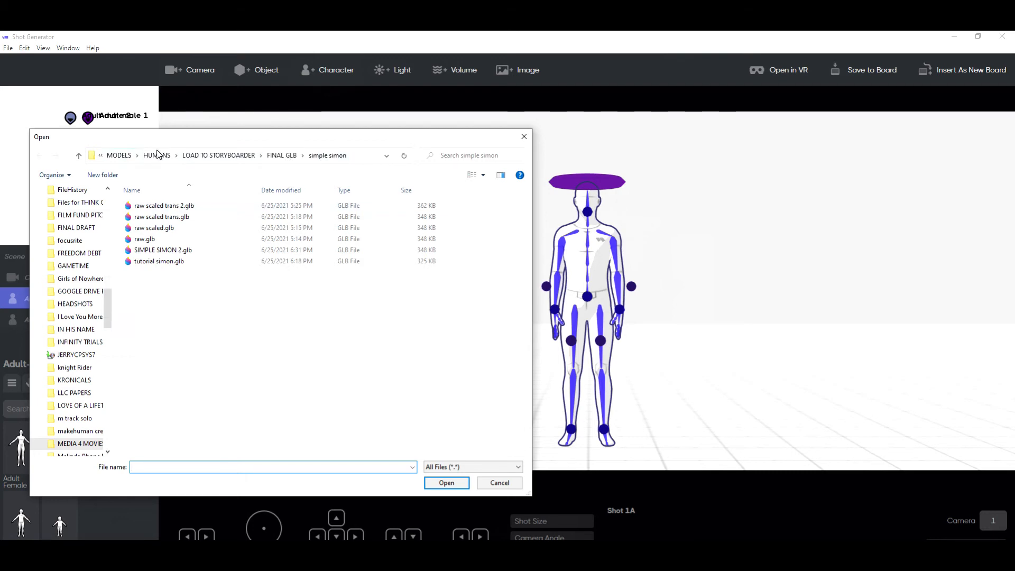
left_click(157, 252)
left_click(446, 484)
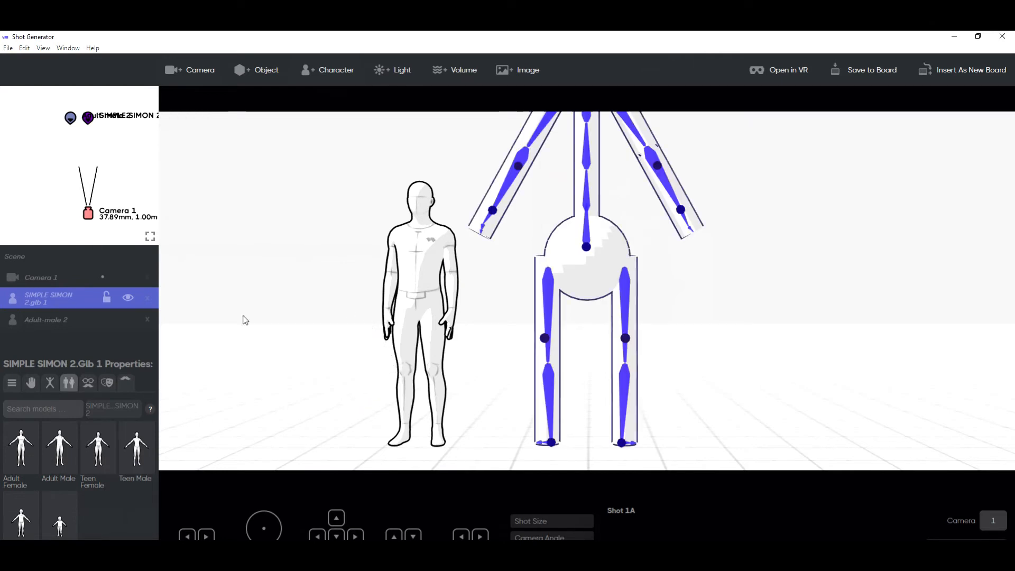
Reduce the stick figure's scale to 0.91 to match the height of the adult male beside it.
left_click(11, 382)
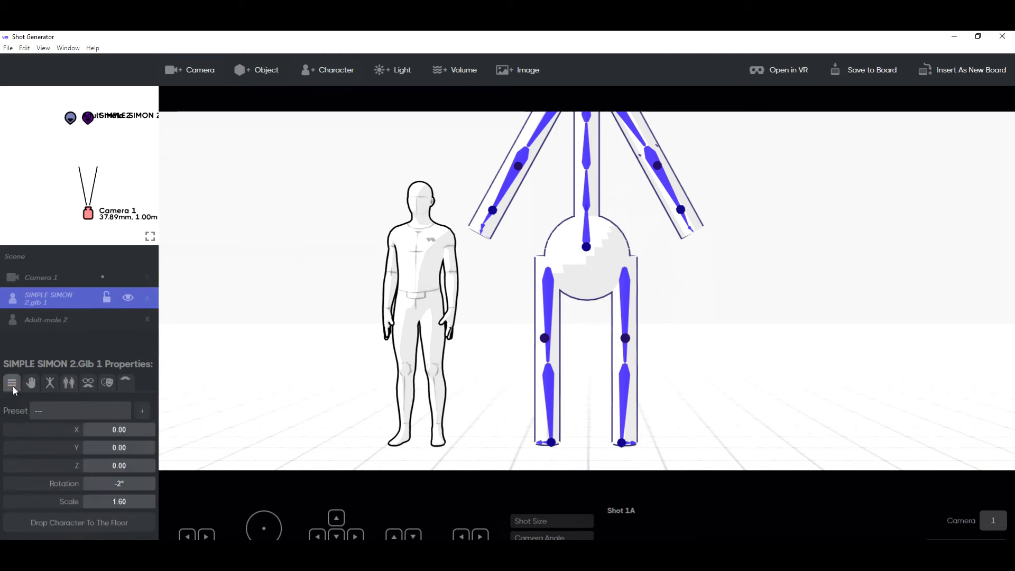
left_click_drag(90, 504, 90, 502)
left_click(125, 500)
type("1")
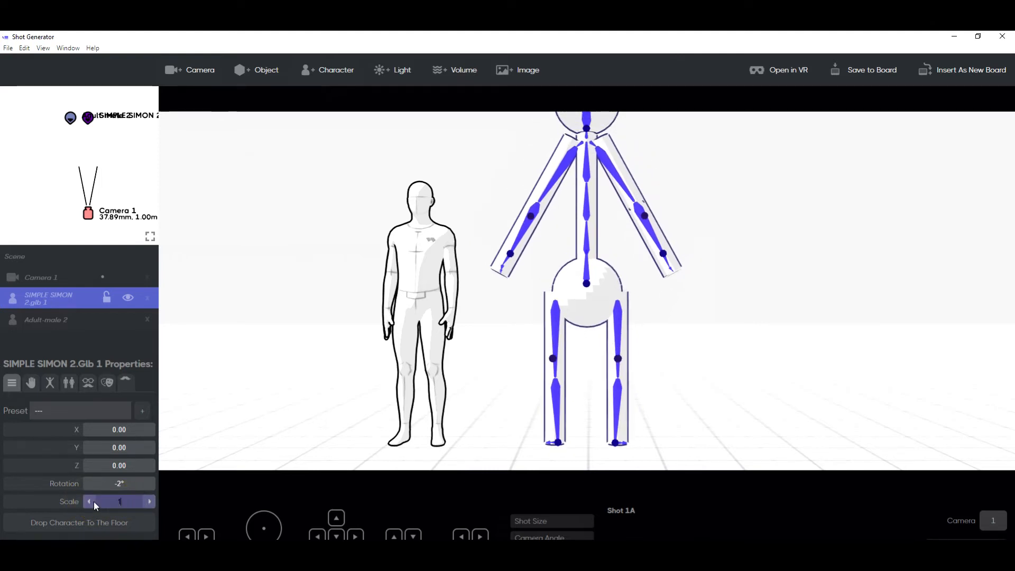
key("Return")
left_click_drag(91, 504, 91, 505)
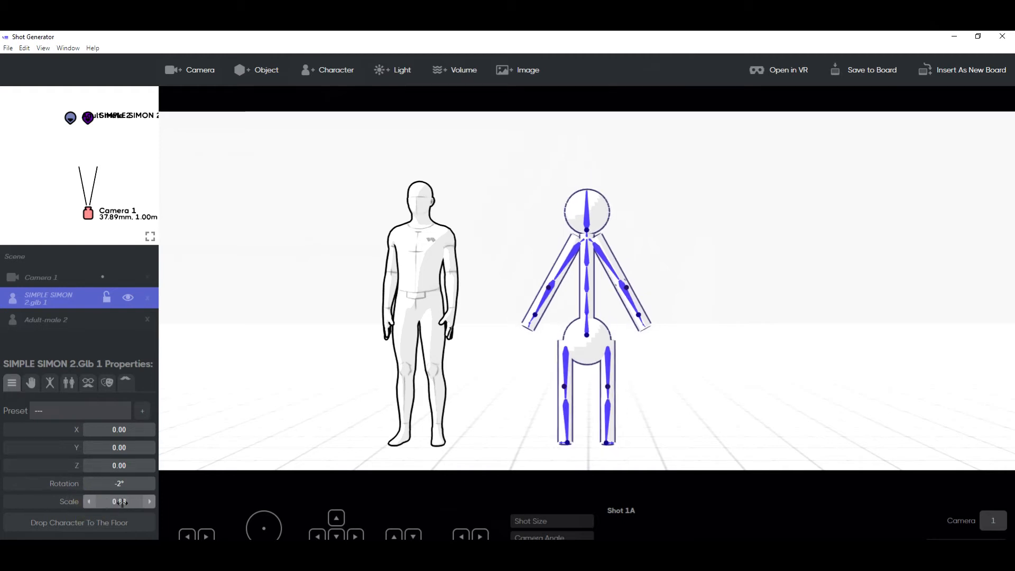
left_click(151, 503)
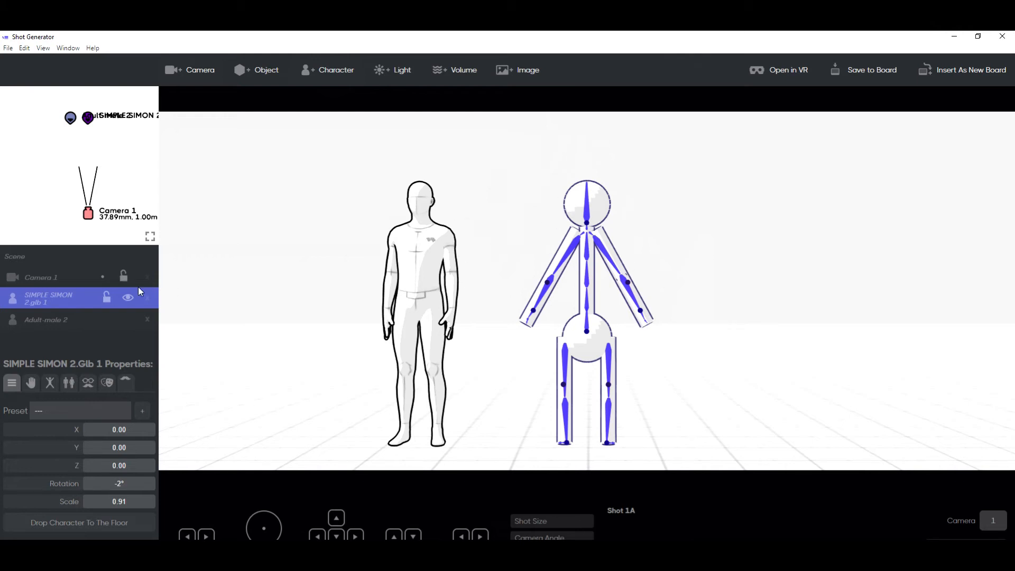
Try preset poses on the stick figure, including action 1, About to sit, Aim a shotgun, aim gun and one from the second row.
left_click(50, 383)
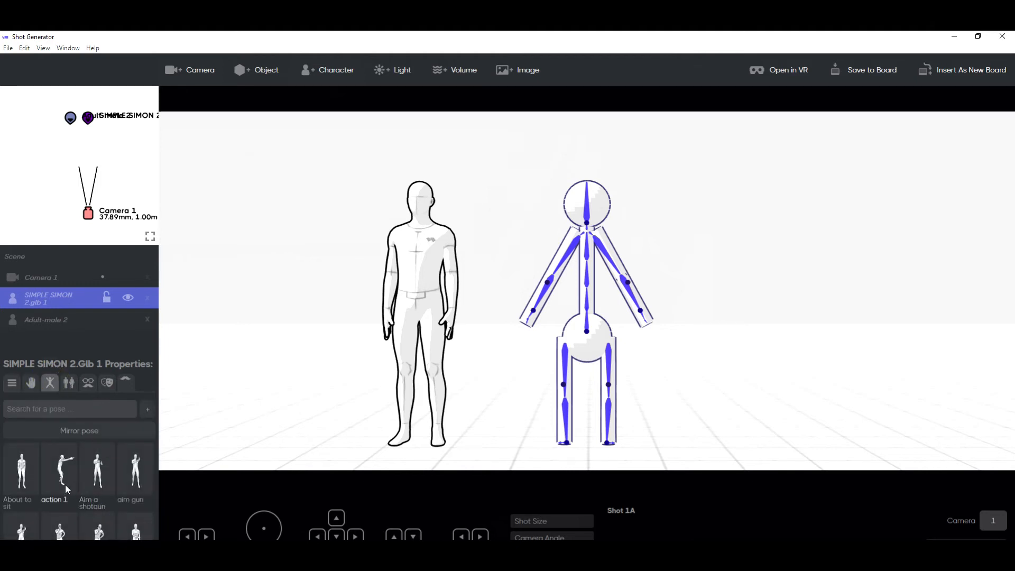
left_click(63, 471)
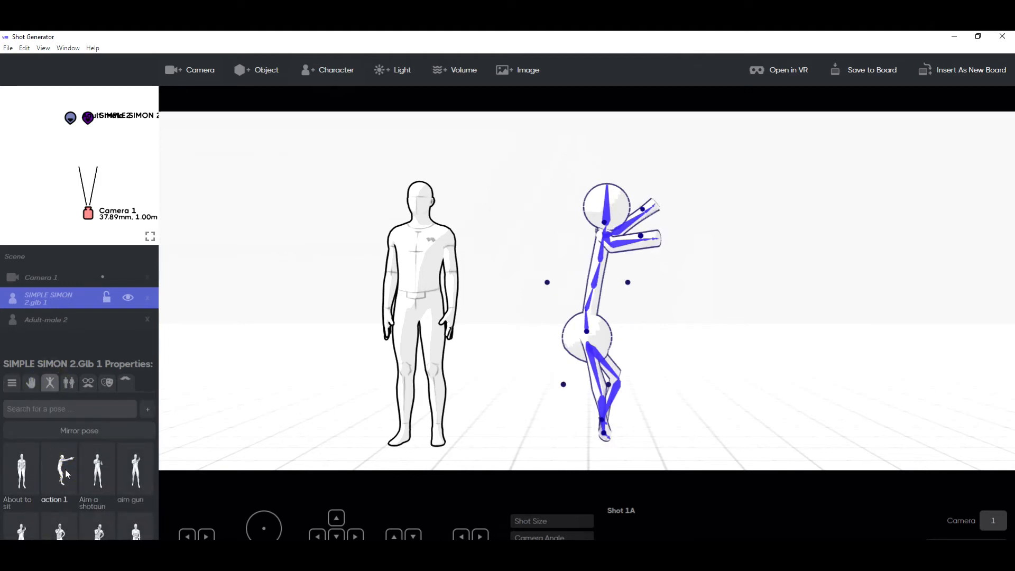
left_click(18, 484)
left_click(99, 472)
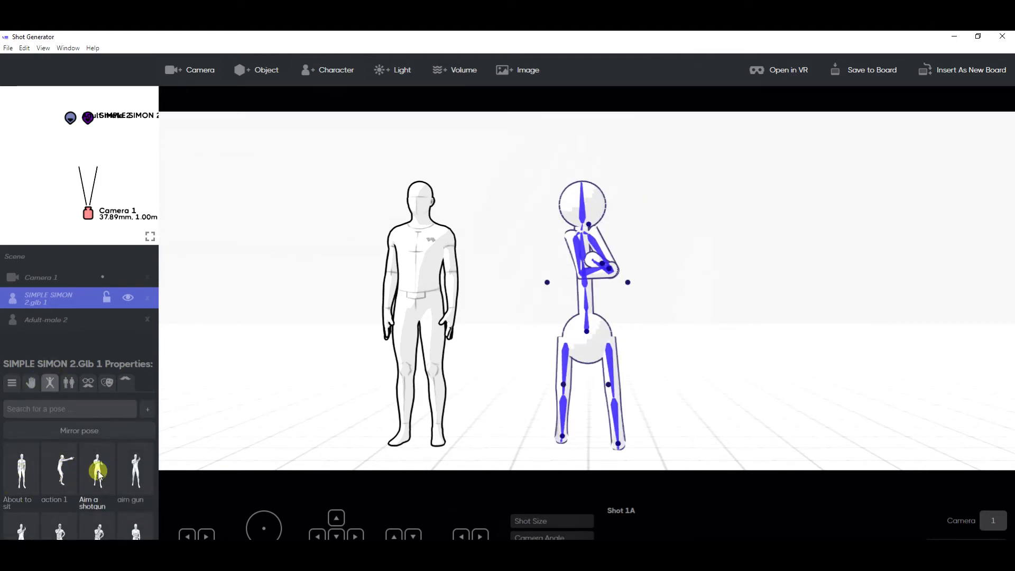
left_click(137, 467)
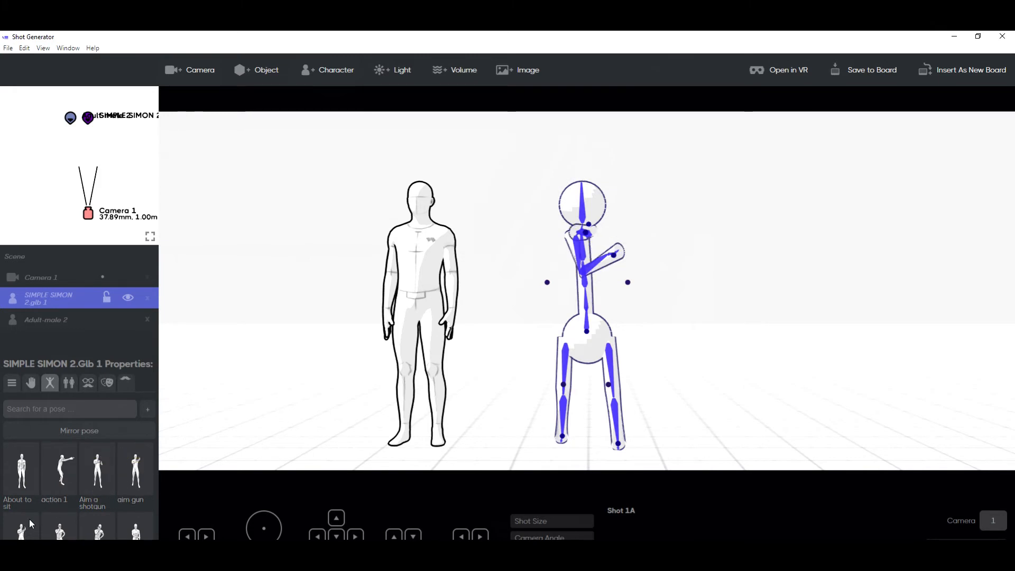
left_click(58, 526)
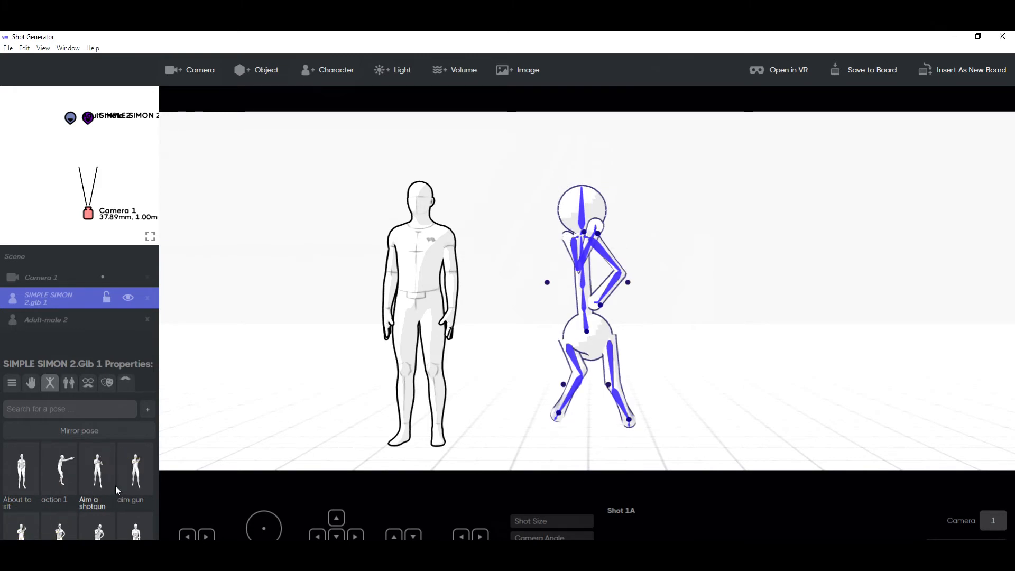
Apply the Aim a shotgun pose to the stick figure, and select the adult male beside it.
left_click(109, 482)
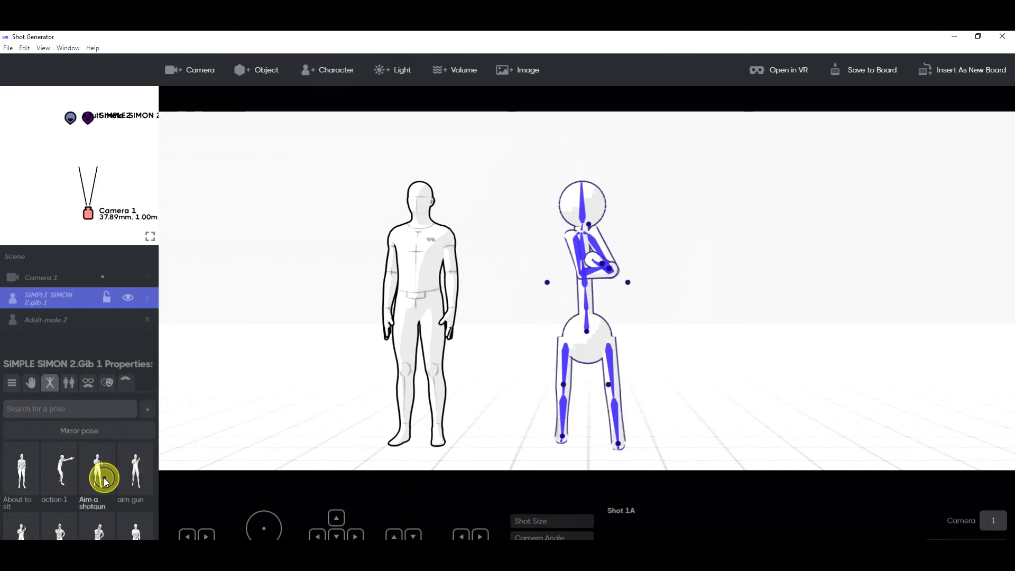
left_click(428, 254)
left_click(384, 264)
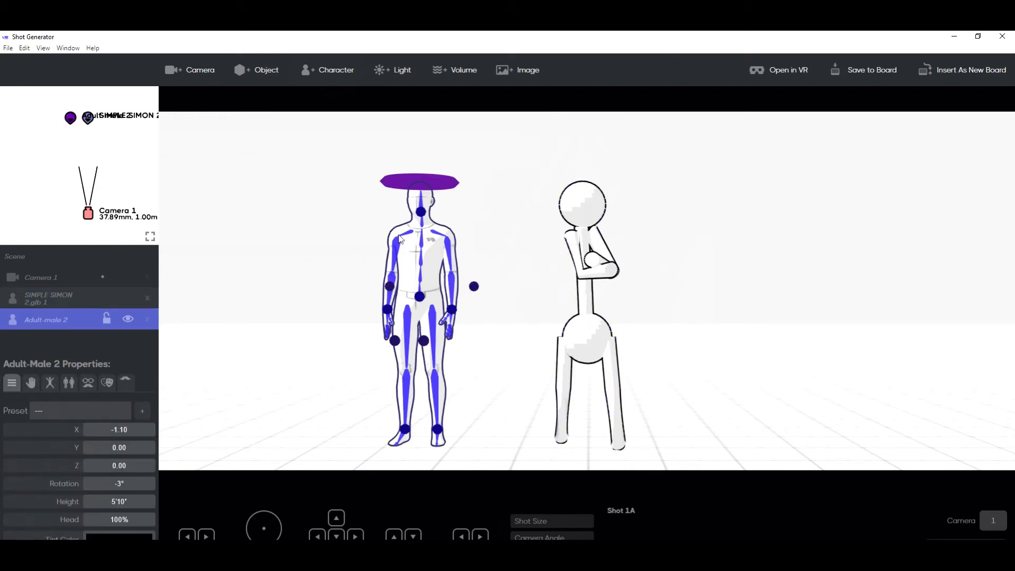
Apply the Bride Pose hands preset to the stick figure.
left_click(596, 222)
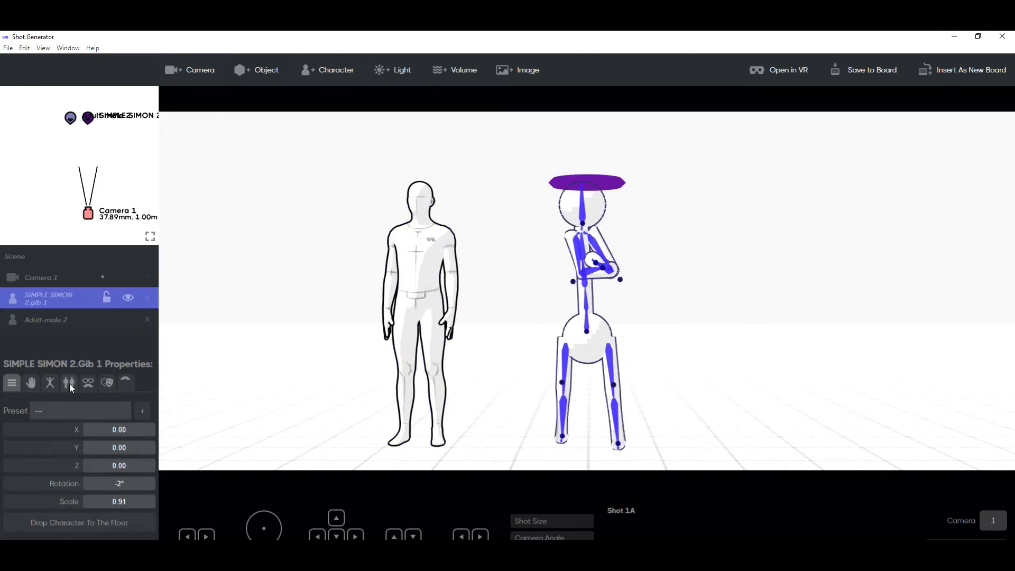
left_click(55, 381)
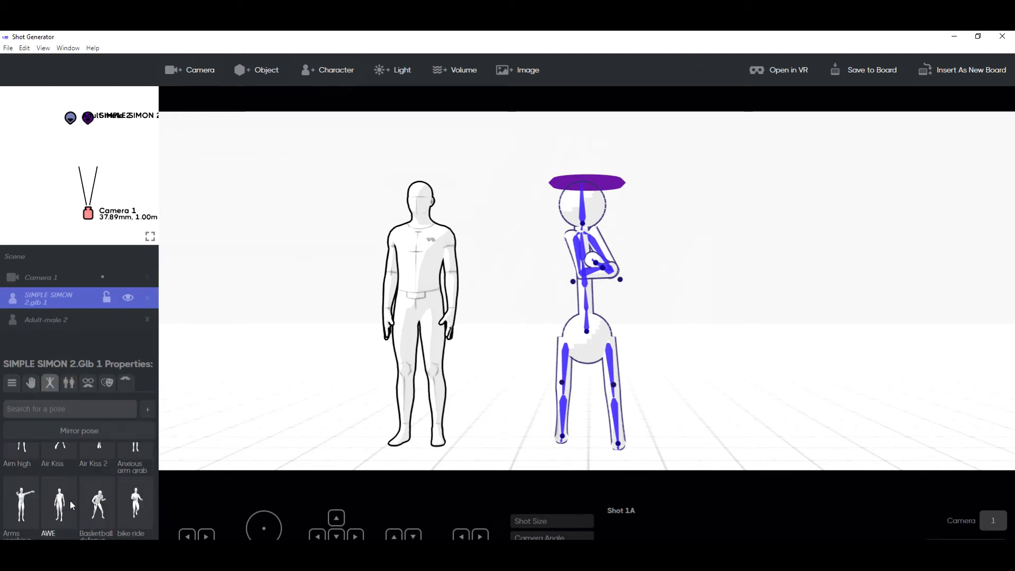
scroll(96, 500, "up", 1)
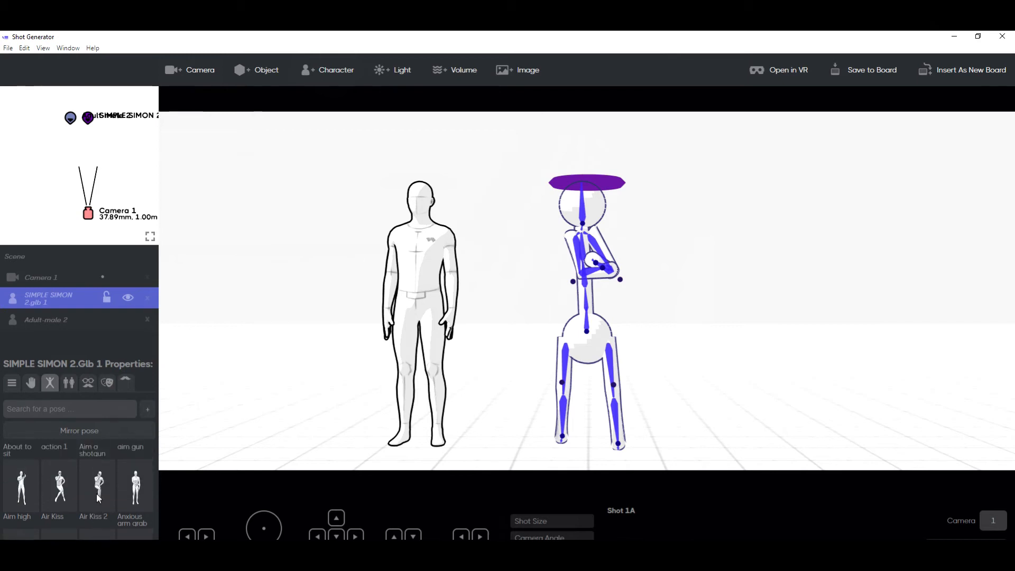
scroll(94, 498, "down", 8)
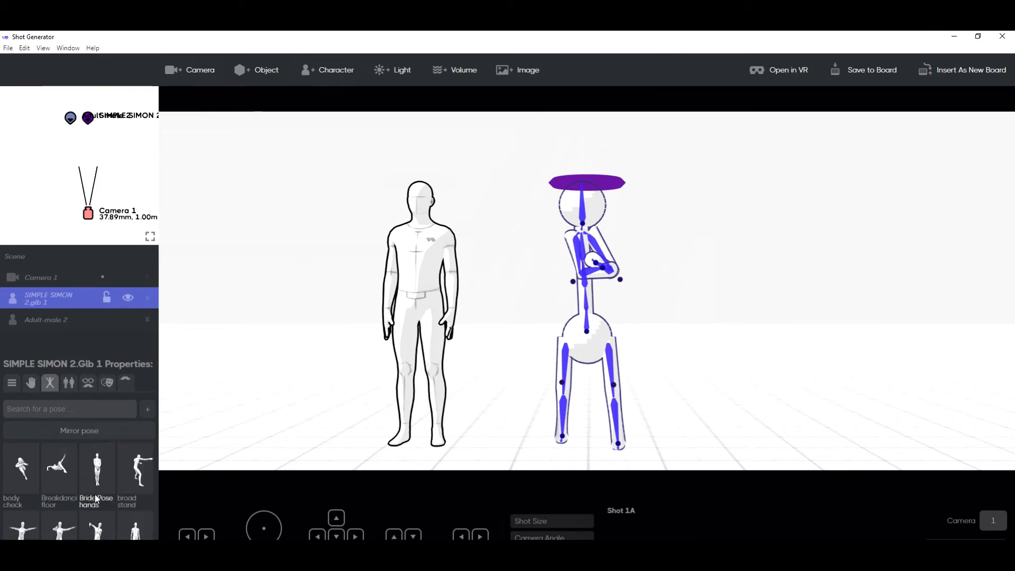
left_click(104, 467)
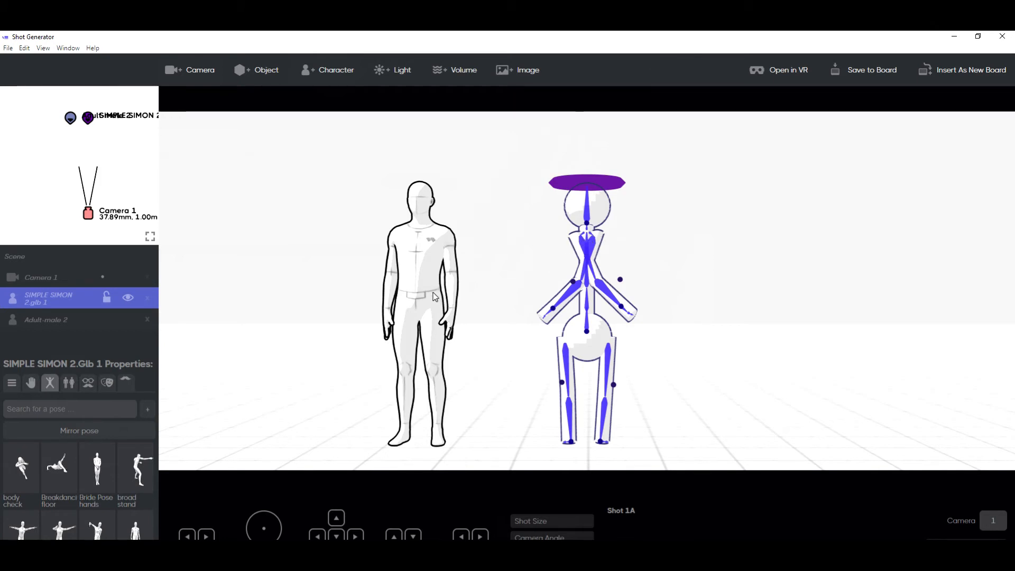
Pose the adult male with the Bride Pose hands preset, and replace it with broad stand.
left_click(435, 260)
left_click(67, 388)
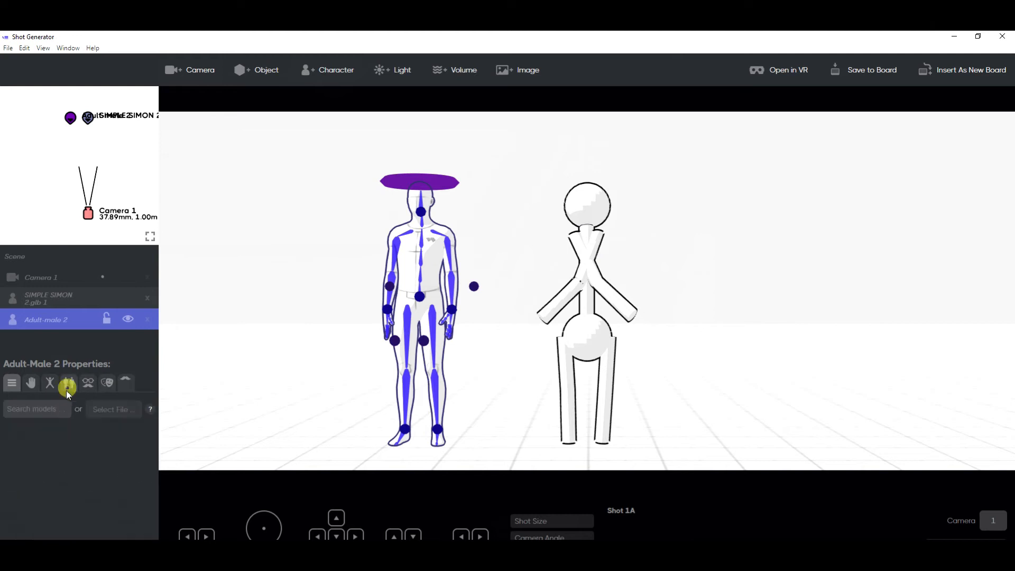
left_click(48, 383)
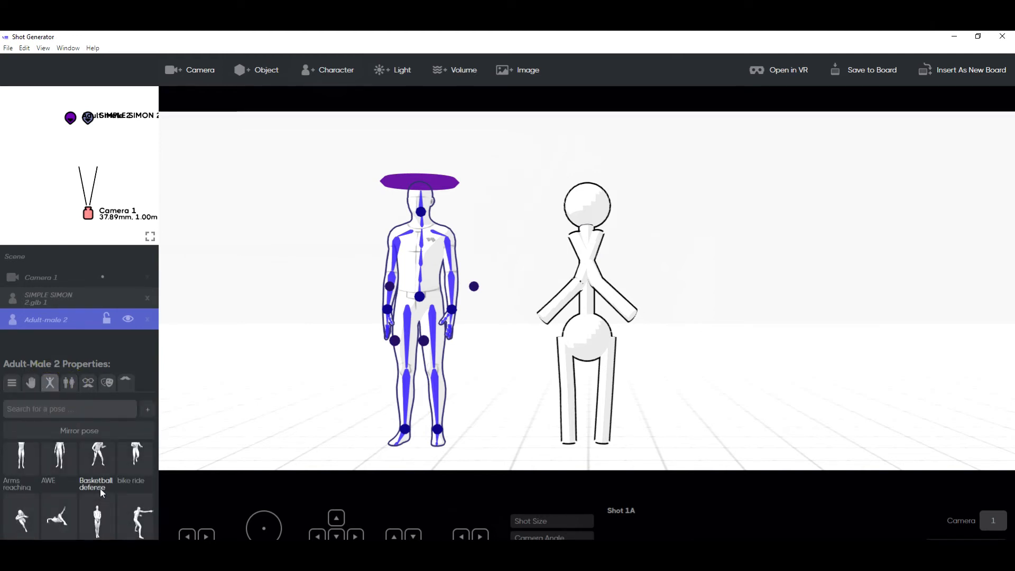
left_click(97, 518)
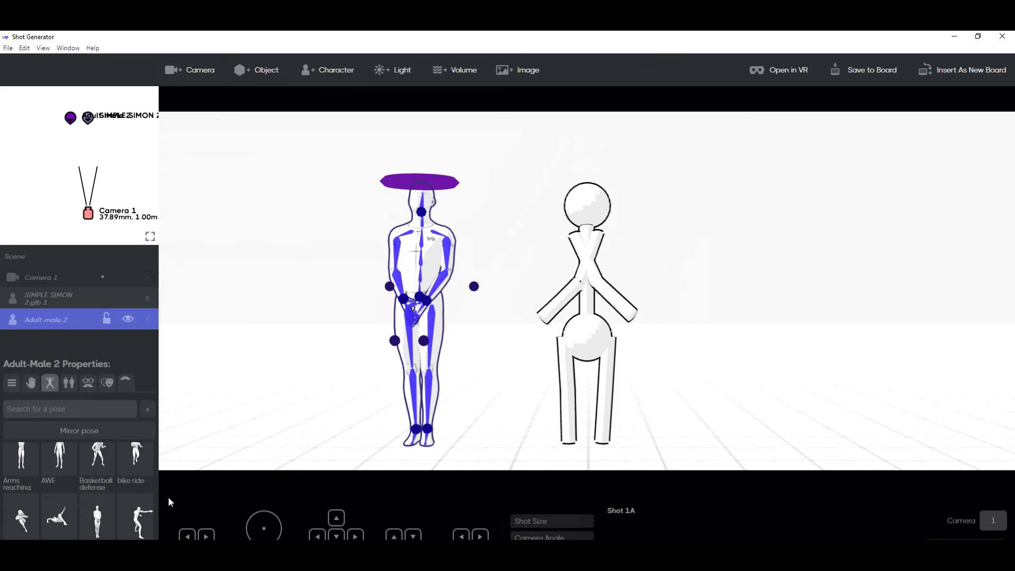
left_click(141, 517)
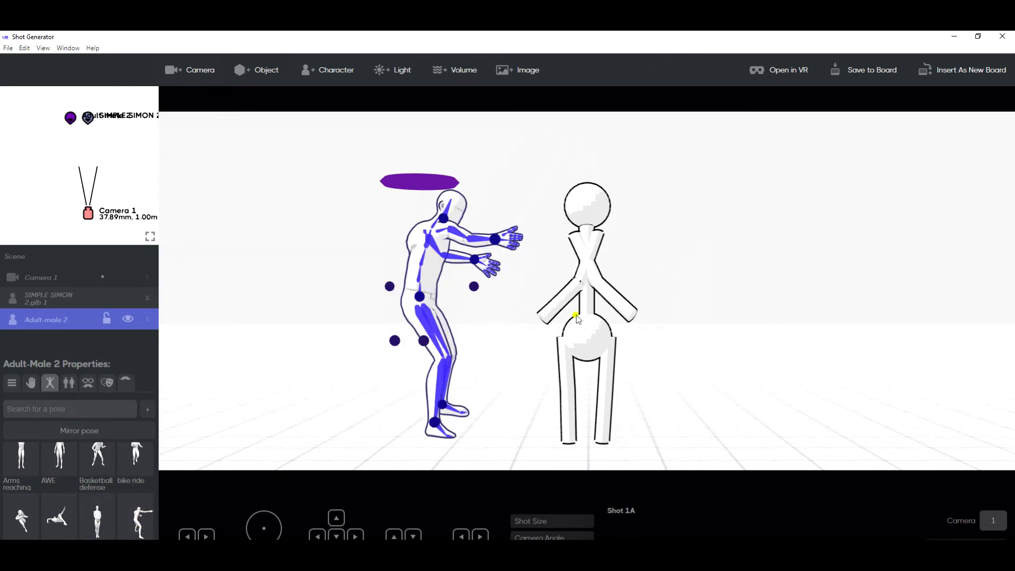
Apply the broad stand pose to the stick figure to compare it with the adult male.
left_click(562, 326)
left_click(570, 349)
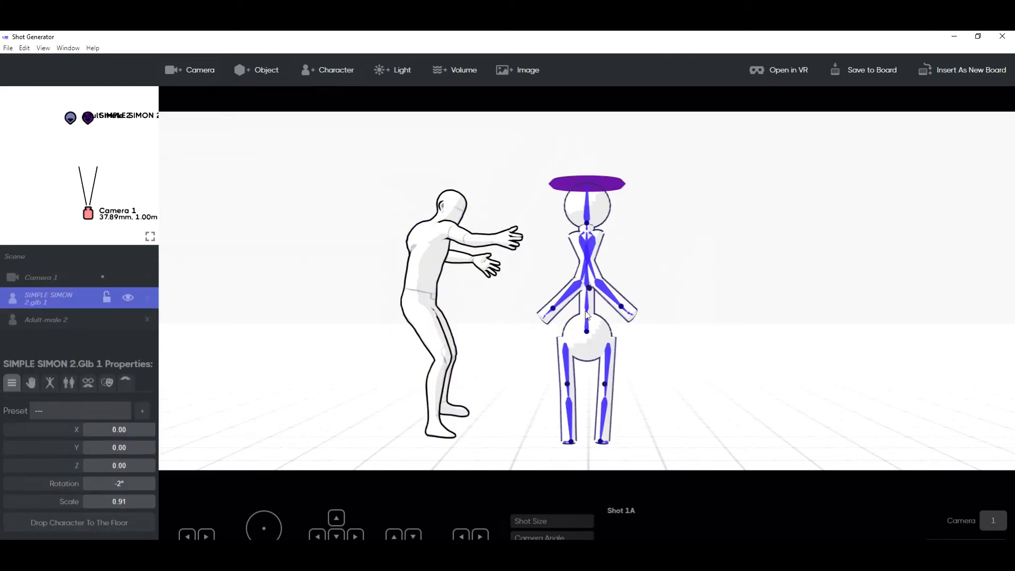
left_click(69, 384)
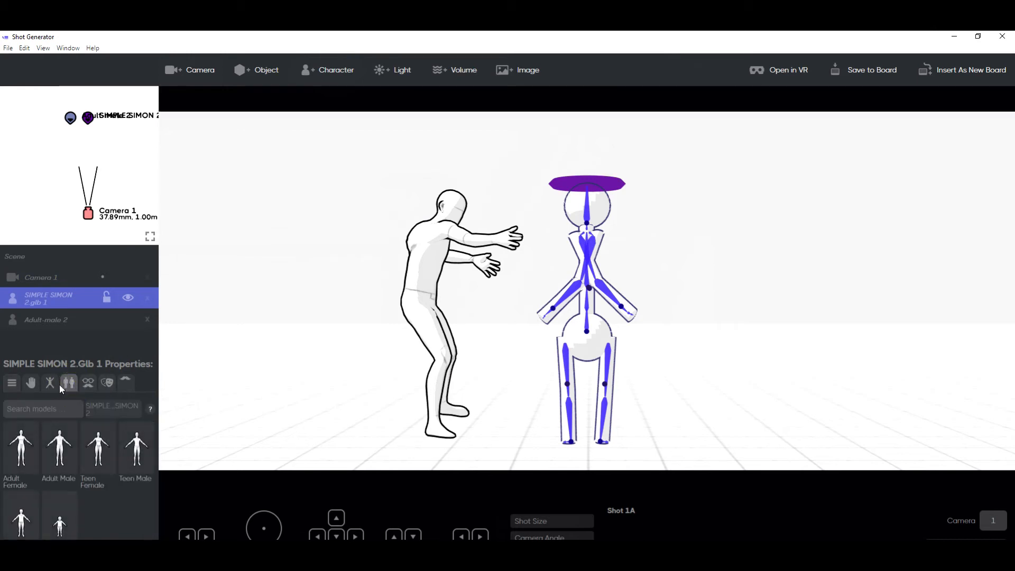
left_click(53, 383)
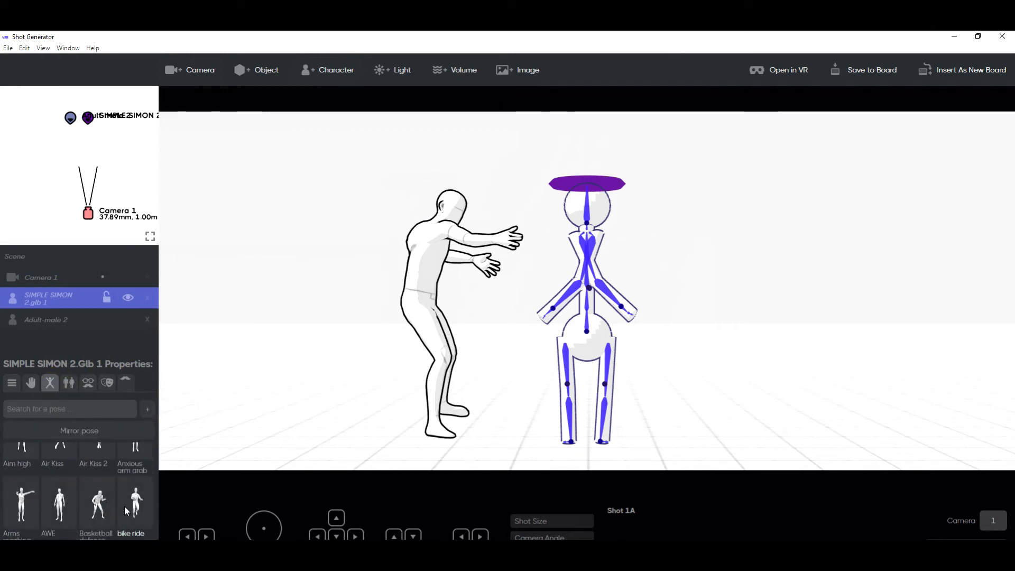
scroll(126, 509, "down", 2)
left_click(141, 518)
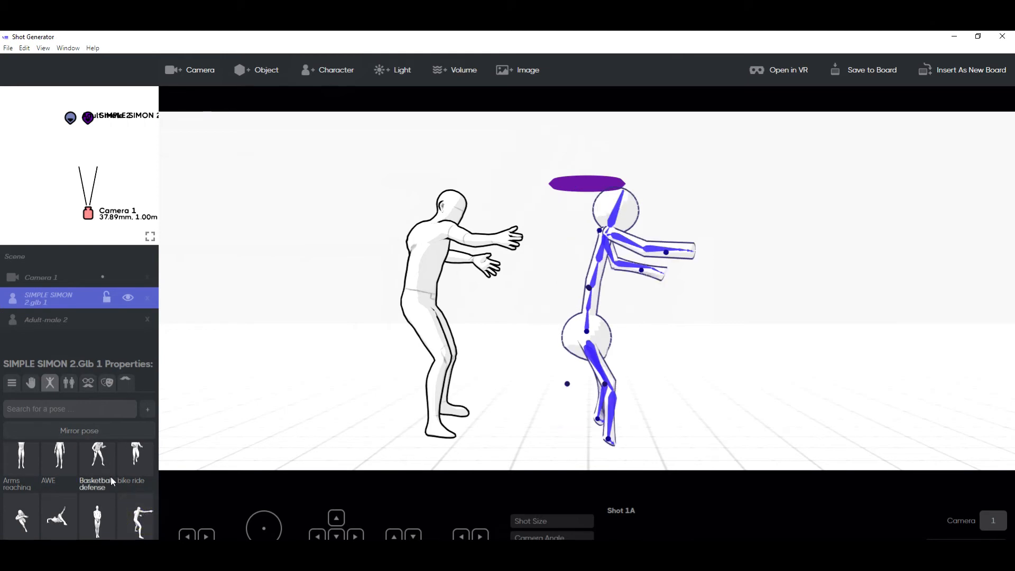
Try to mirror the stick figure's broad stand pose.
left_click(80, 433)
left_click(78, 430)
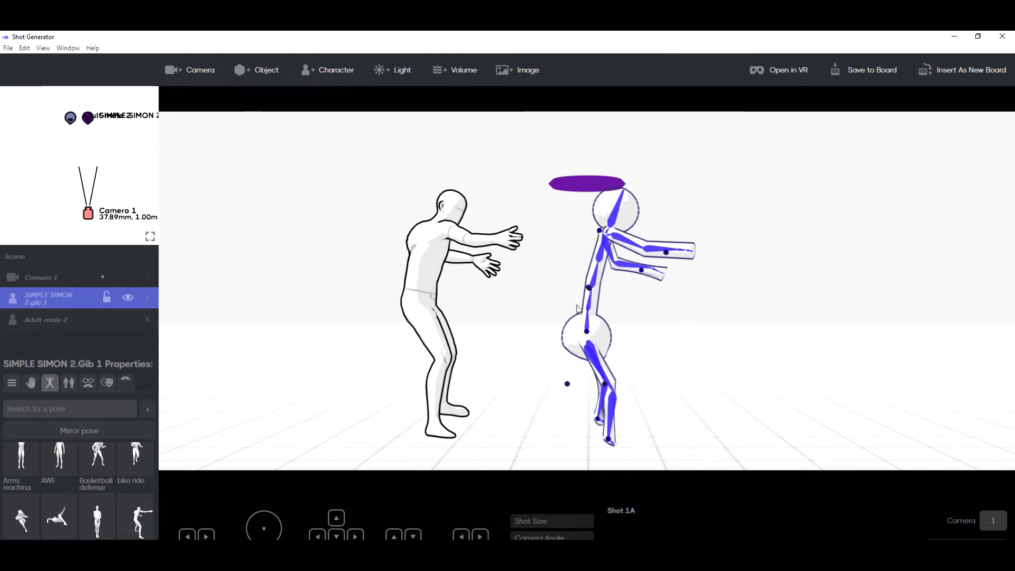
left_click(86, 429)
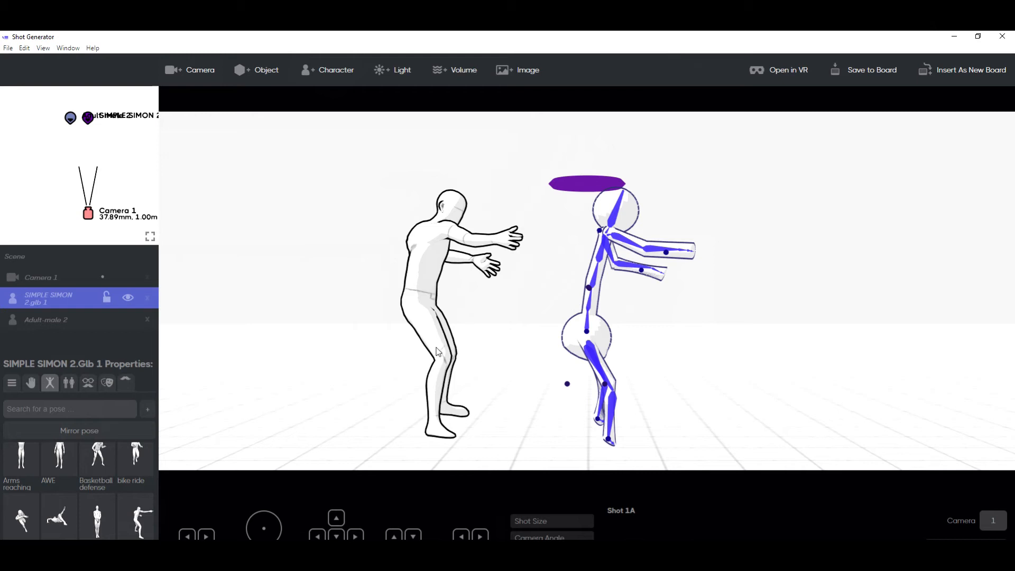
Apply the Basketball defense pose to the stick figure and try mirroring it.
left_click(98, 463)
left_click(50, 435)
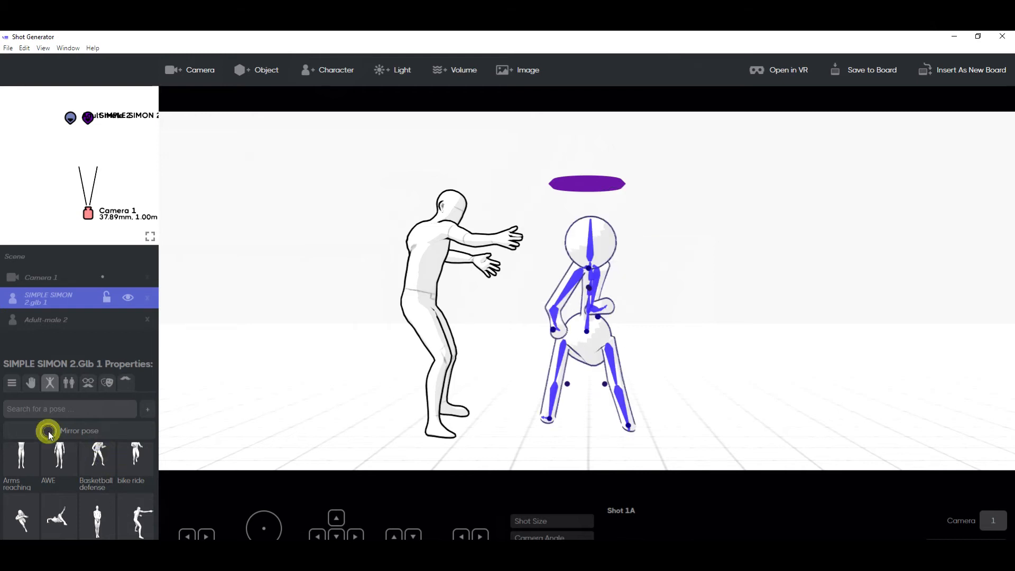
Apply the Basketball defense pose to the adult male and mirror it back and forth.
left_click(425, 284)
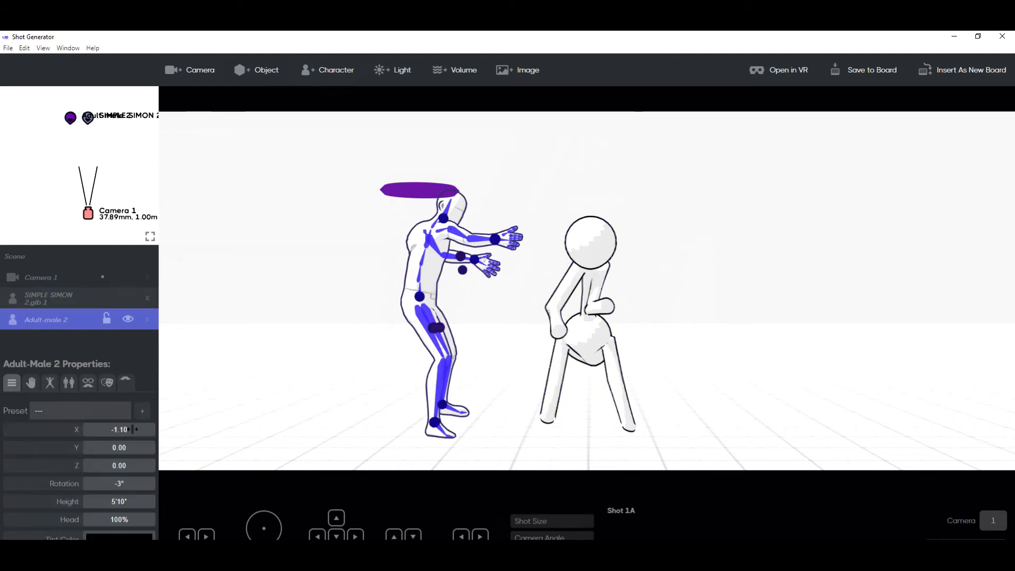
left_click(46, 385)
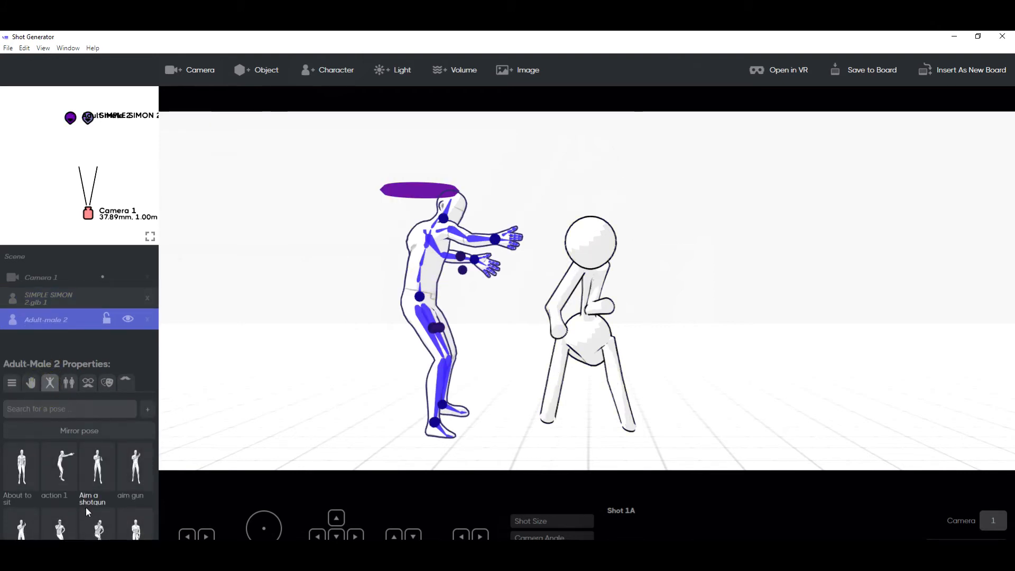
left_click(100, 466)
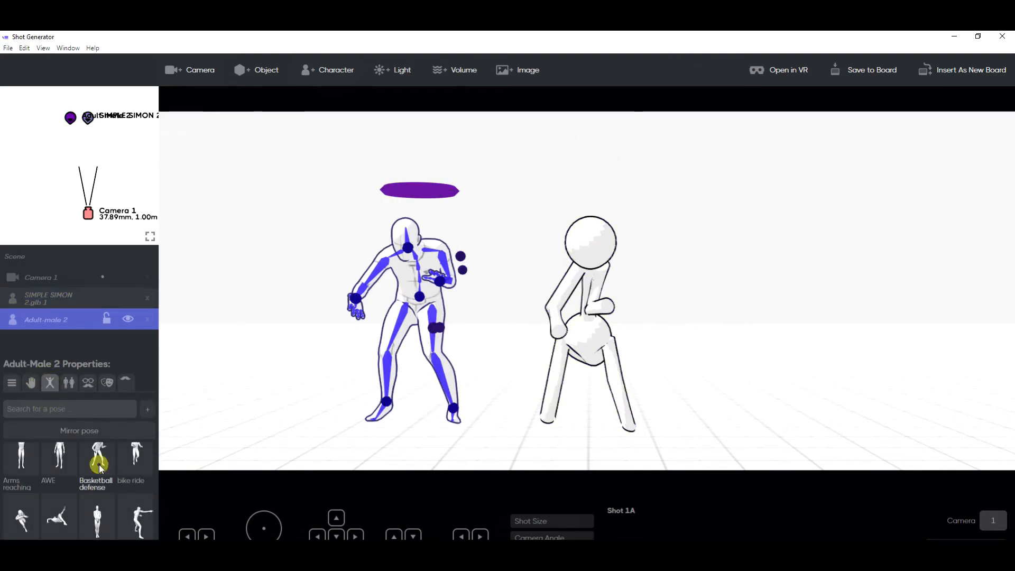
left_click(91, 430)
left_click(90, 431)
left_click(91, 431)
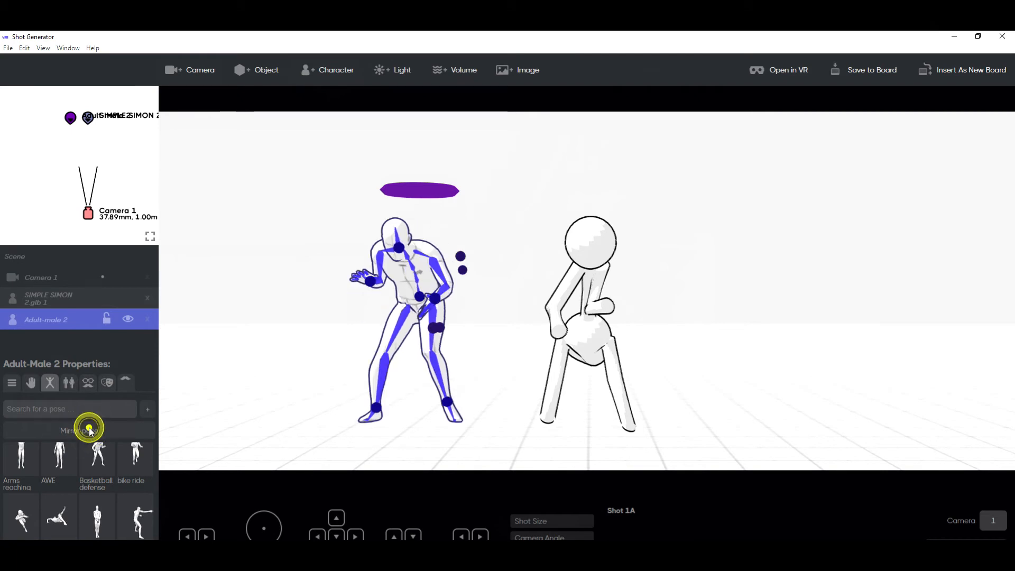
Try again to mirror the stick figure's Basketball defense pose several times.
left_click(578, 349)
left_click(51, 381)
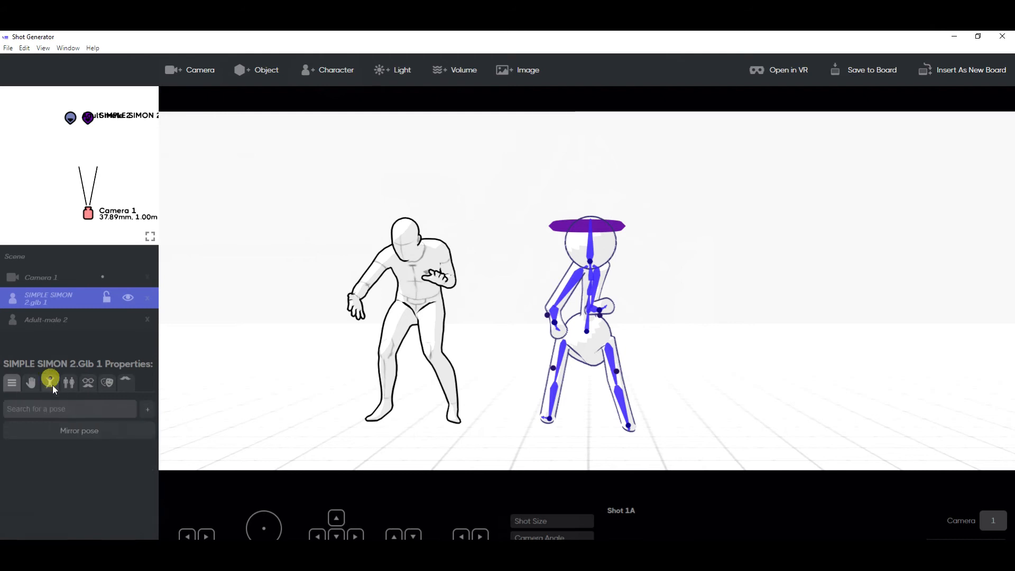
left_click(71, 432)
left_click(70, 432)
left_click(70, 432)
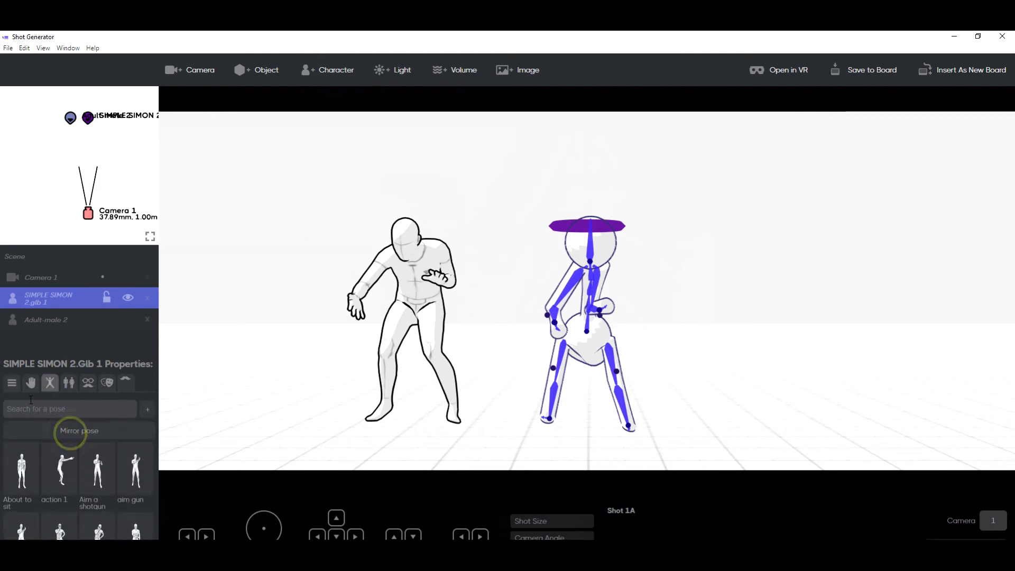
Try both-hands poses on the stick figure: Relaxed, Middle Together, Point Relaxed and one from the second row.
left_click(31, 382)
left_click(59, 484)
left_click(99, 478)
left_click(126, 475)
left_click(90, 522)
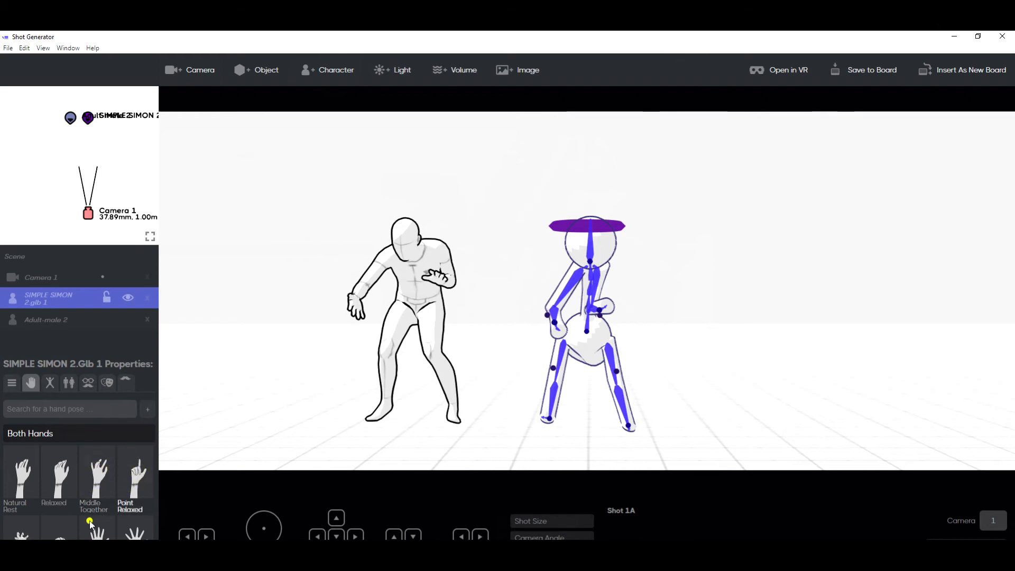
Try the Relaxed and Middle Together poses on both hands of the adult male, ending with Point Relaxed.
left_click(406, 263)
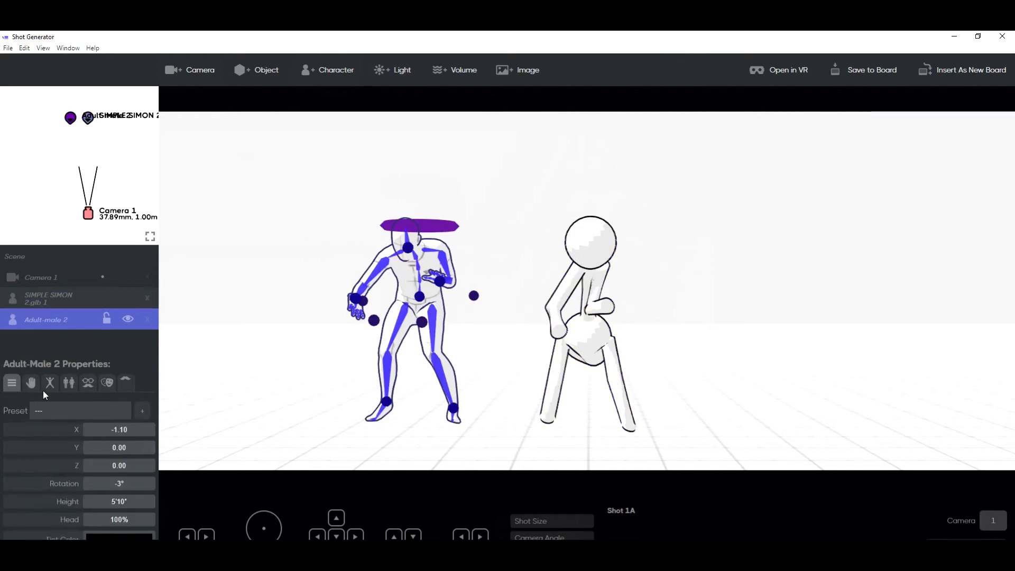
left_click(30, 383)
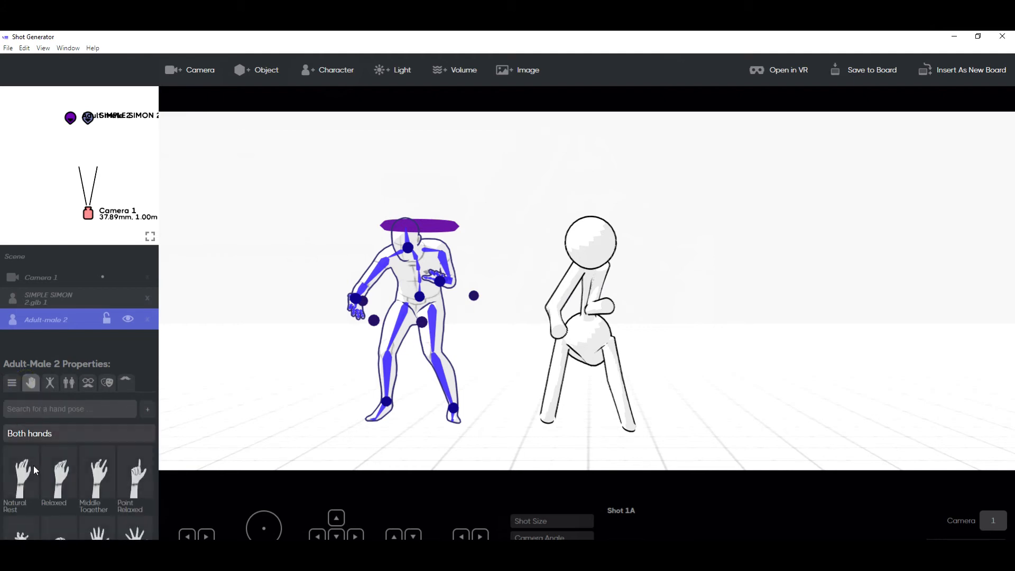
left_click(59, 479)
left_click(96, 475)
left_click(141, 479)
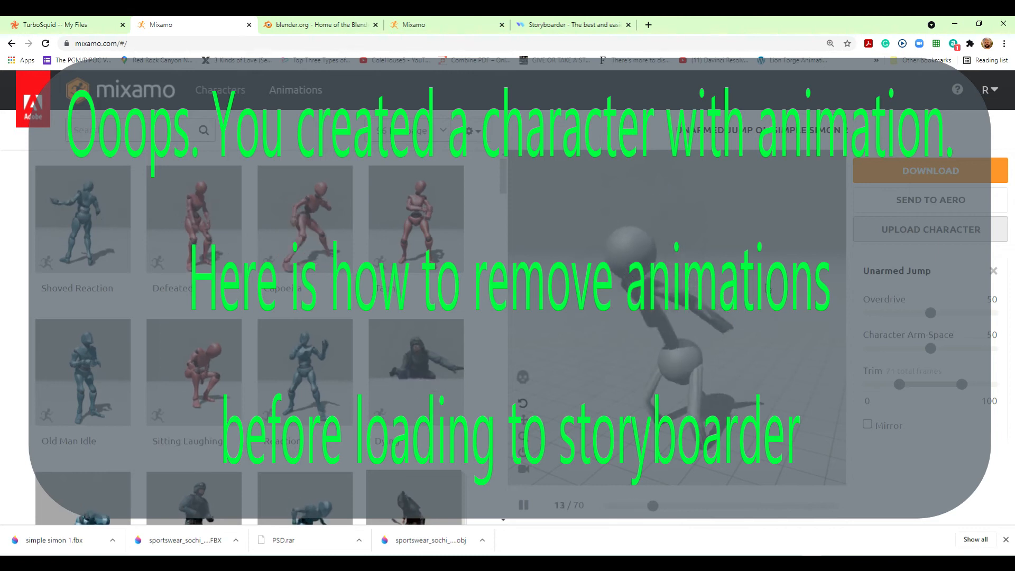
In Mixamo, review the format and frames-per-second download options for the animated SIMPLE SIMON 2, and cancel the download.
left_click(921, 176)
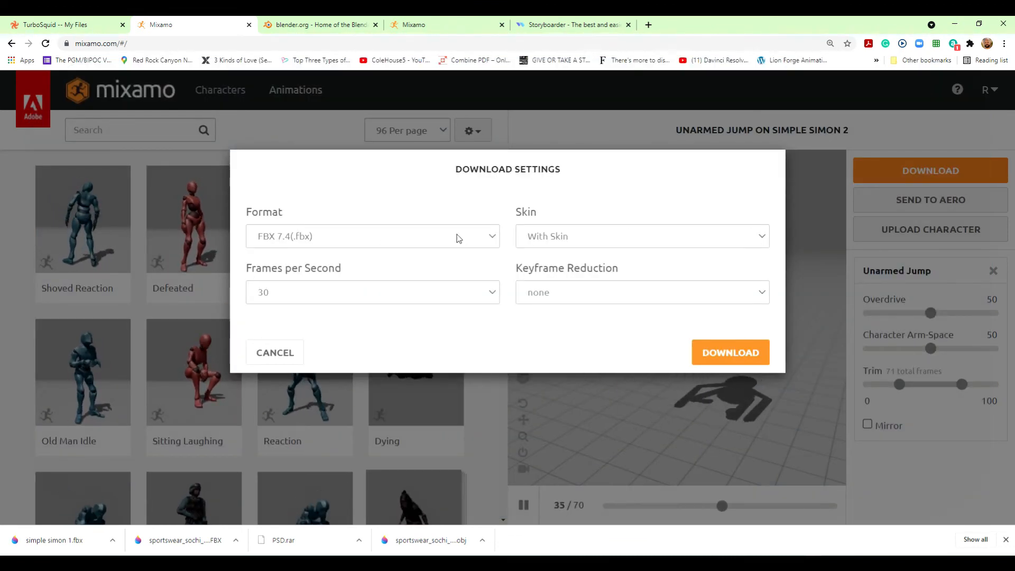
left_click(444, 237)
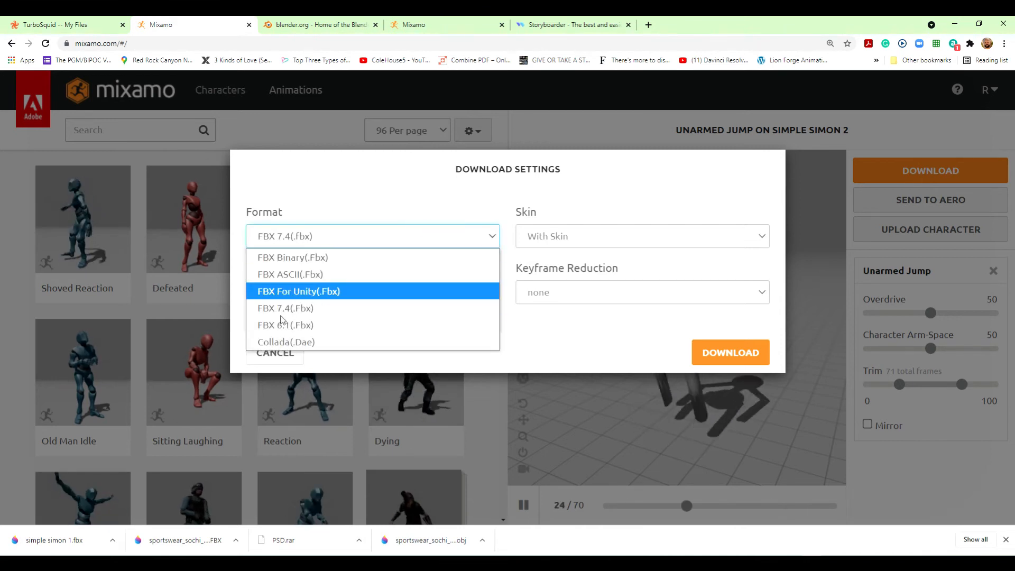
left_click(344, 308)
left_click(370, 296)
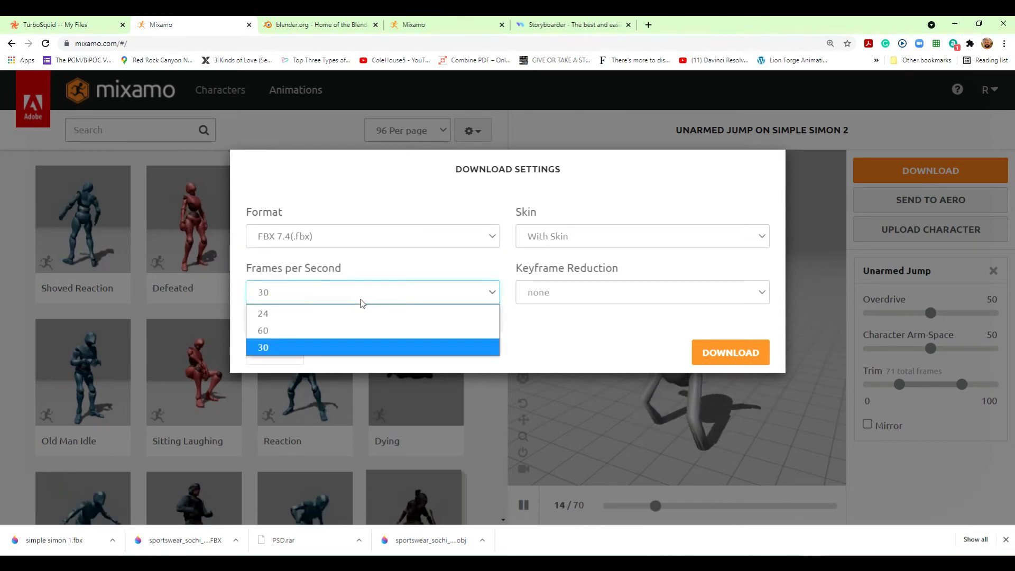
left_click(596, 170)
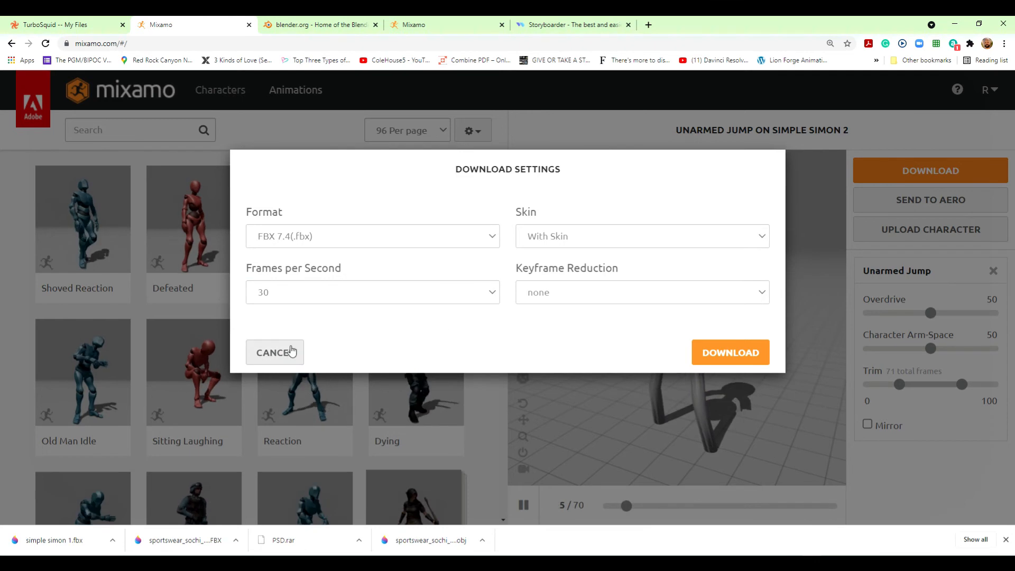
left_click(286, 351)
Show the Mixamo character library, check the download settings for the animated stick figure again, and cancel them.
left_click(234, 99)
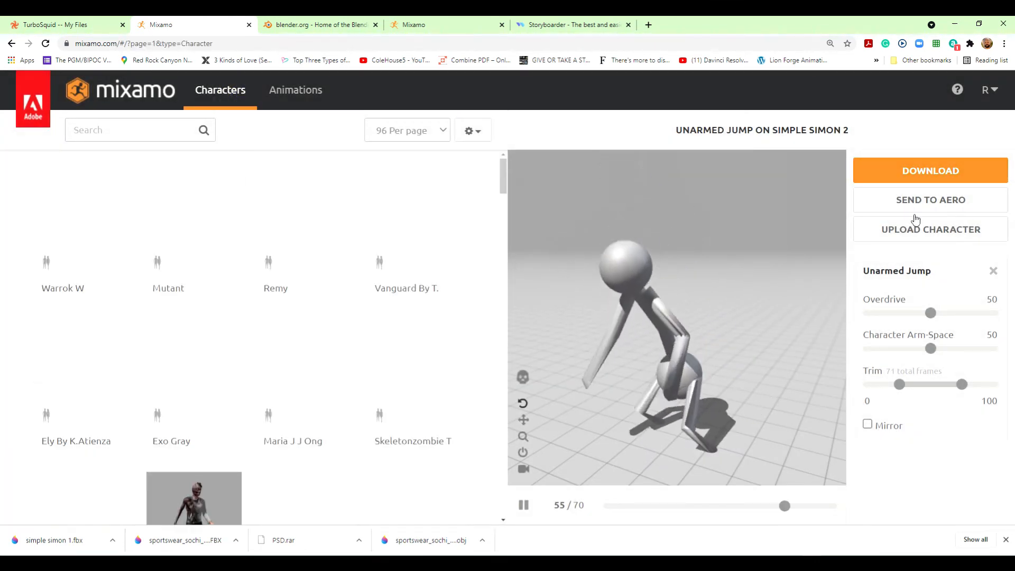
left_click(913, 171)
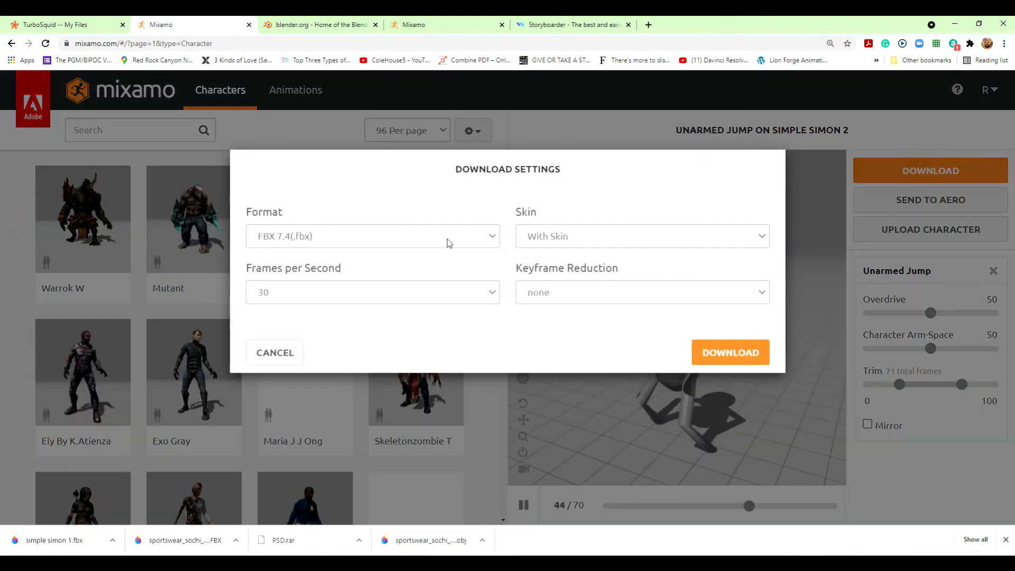
left_click(274, 350)
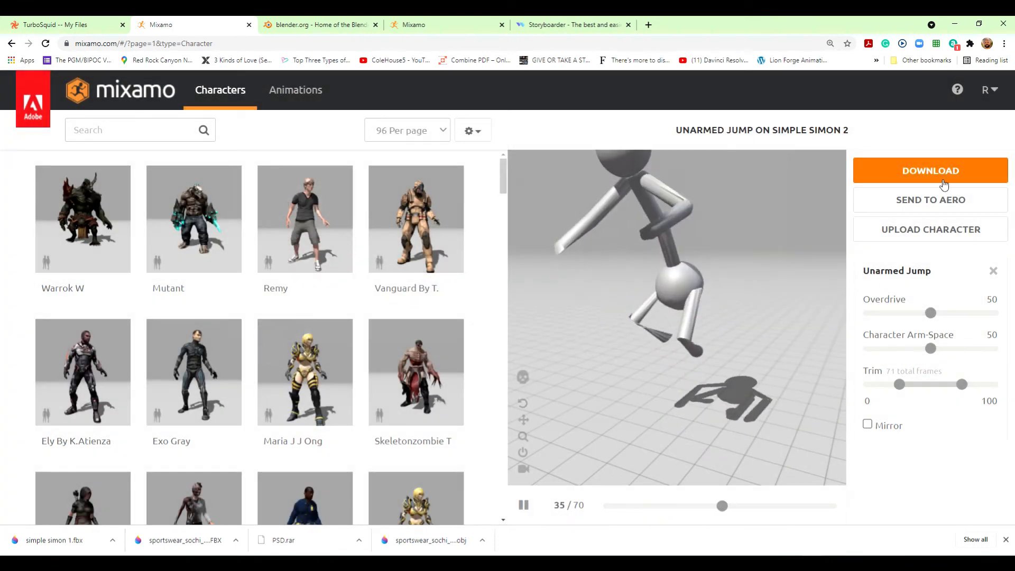
Download the Unarmed Jump stick figure as FBX 7.4 with skin at 30 frames per second, saving Unarmed Jump.fbx in LOAD TO BLENDER.
left_click(906, 172)
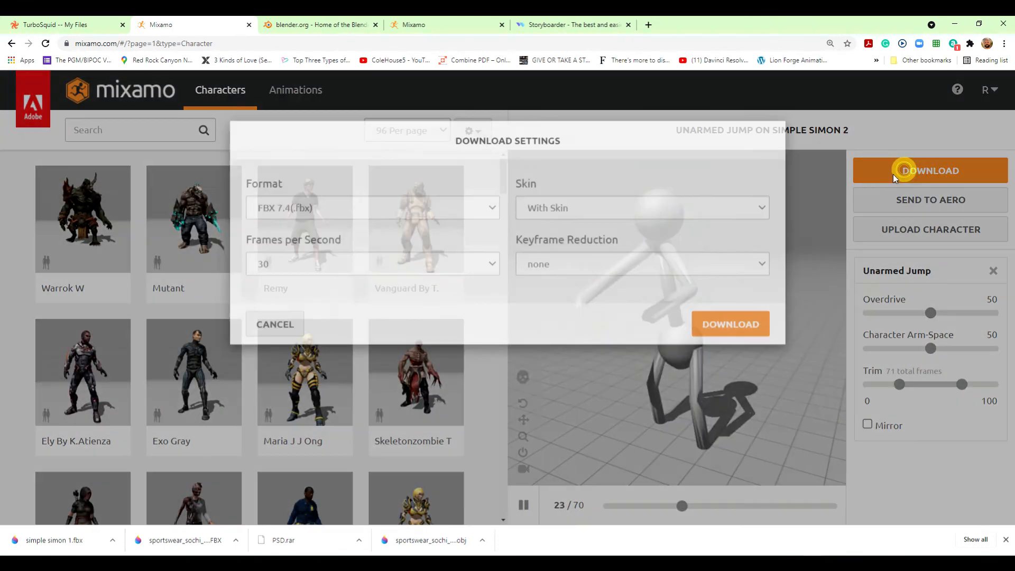
left_click(336, 238)
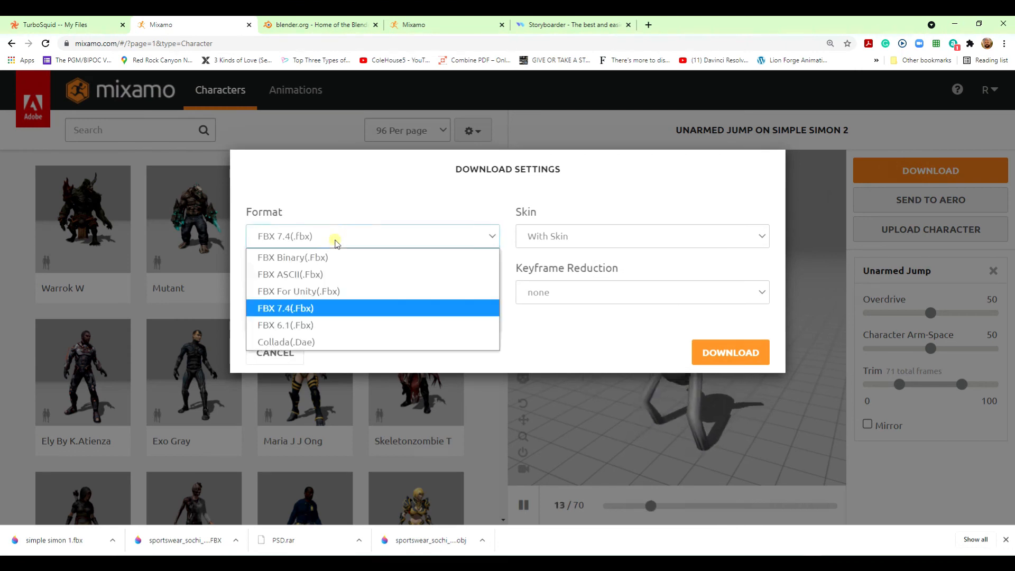
left_click(568, 236)
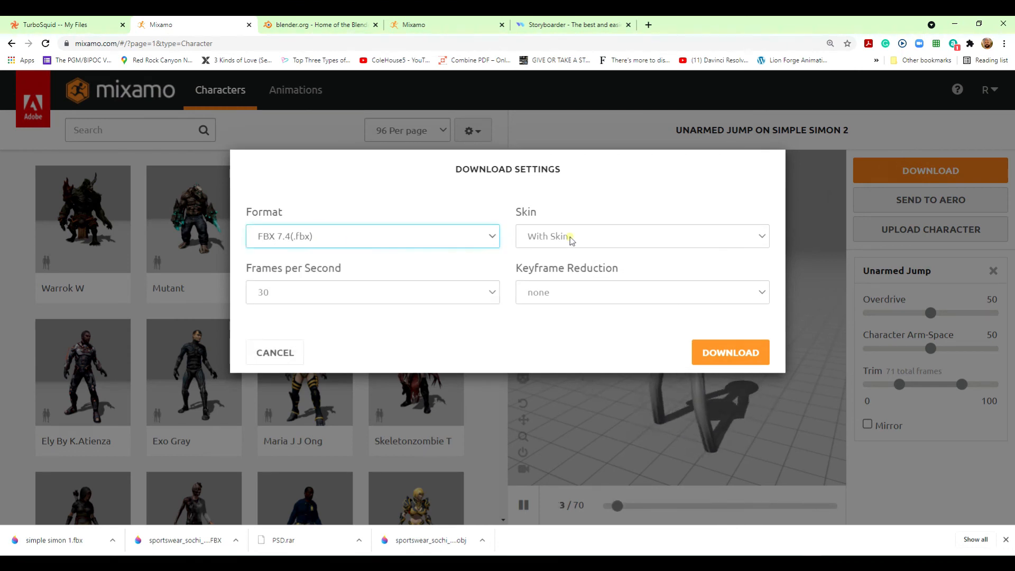
left_click(570, 238)
left_click(569, 236)
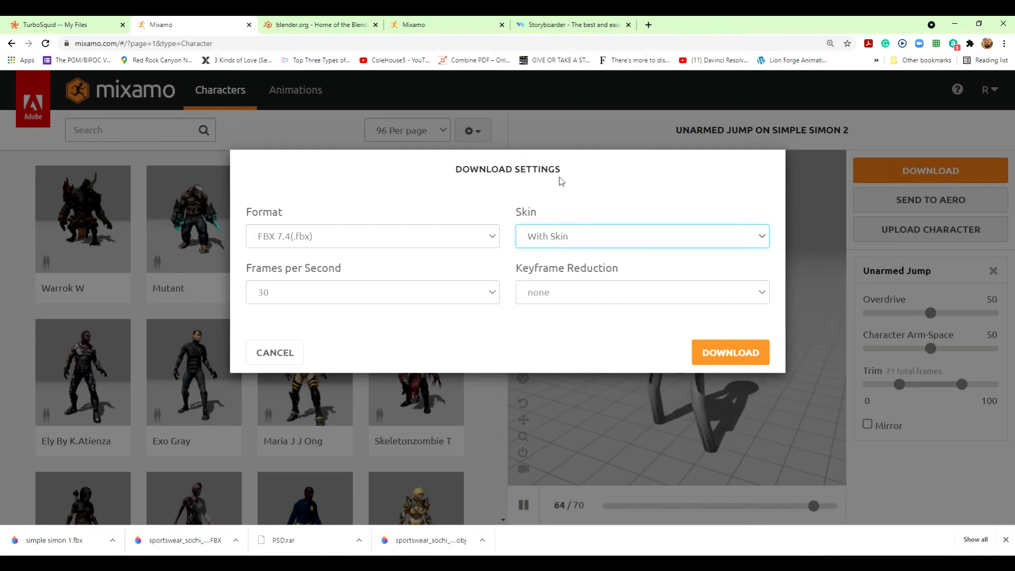
left_click(592, 292)
left_click(582, 290)
left_click(367, 288)
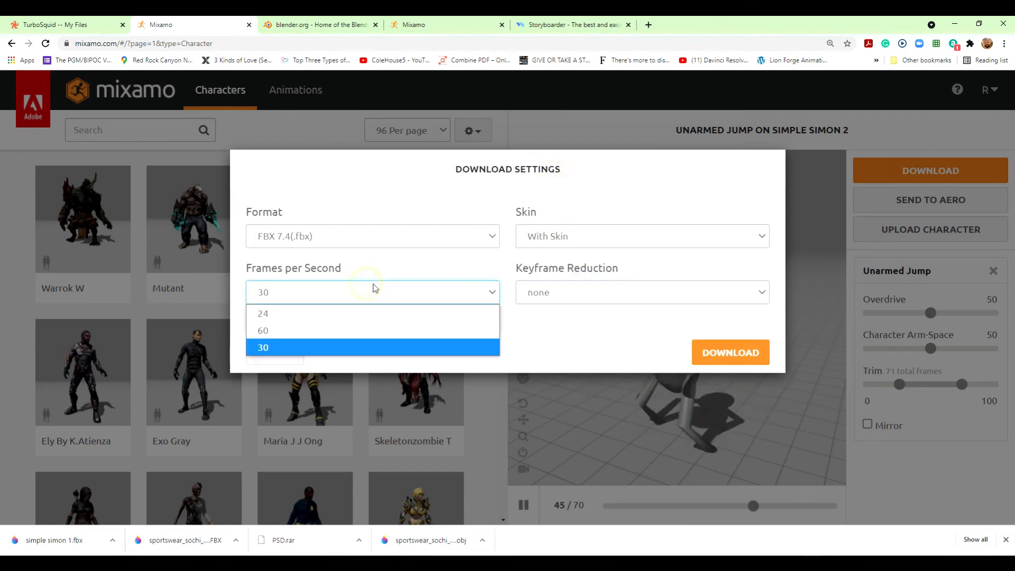
left_click(402, 294)
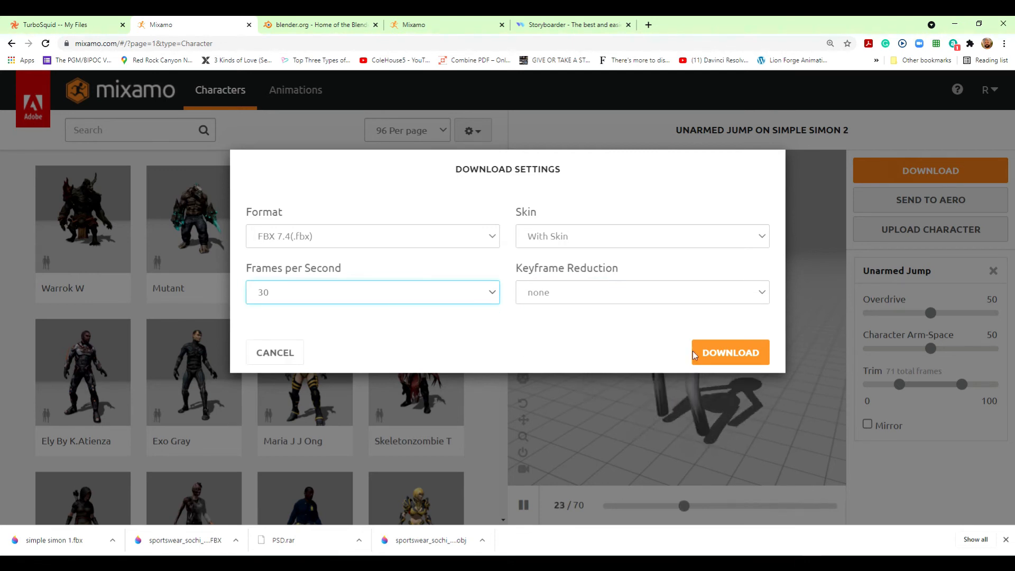
left_click(714, 355)
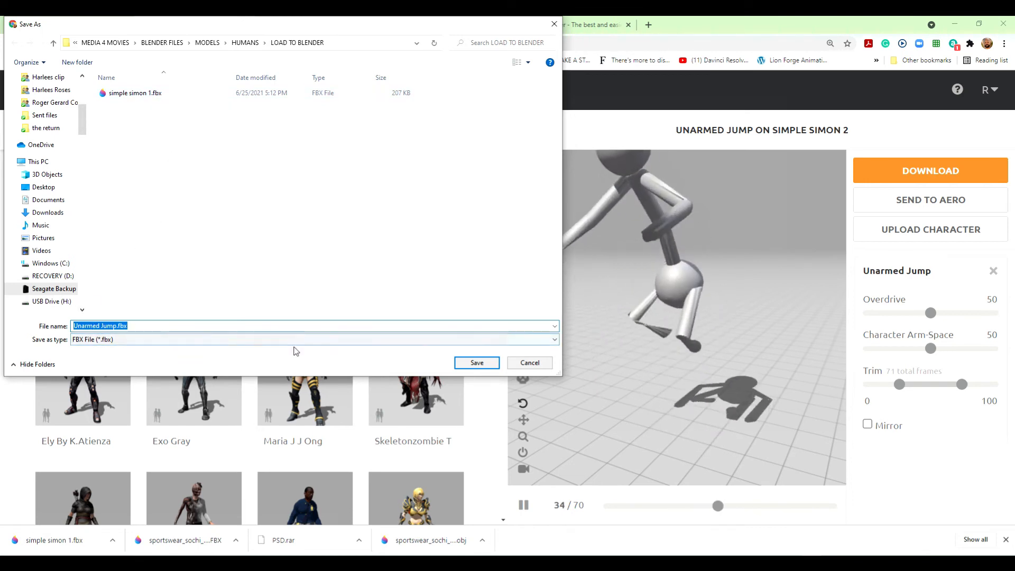
left_click(472, 364)
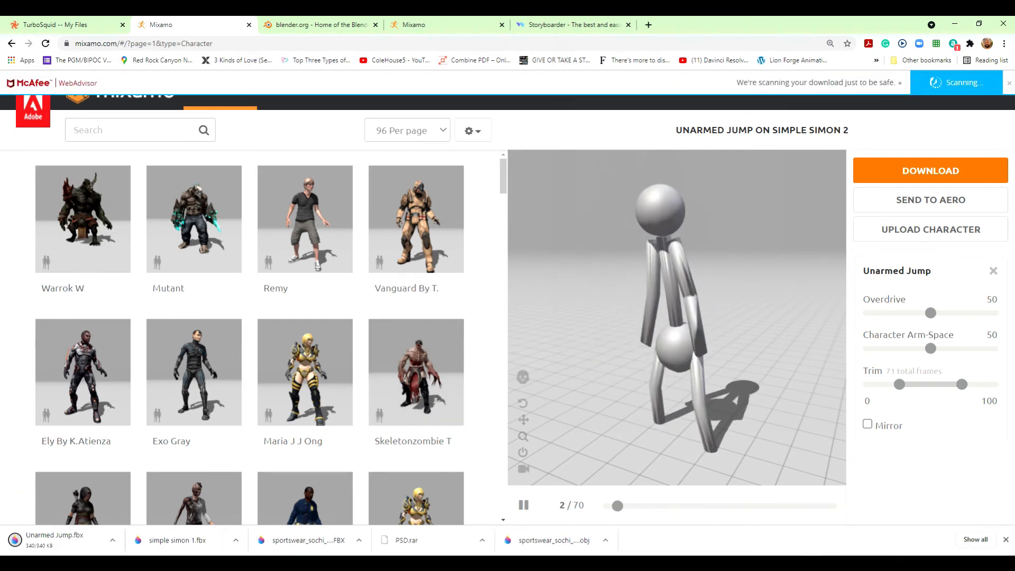
Switch to Blender, replace the current scene with a new General file and show the default cube's transform properties.
mouse_move(828, 550)
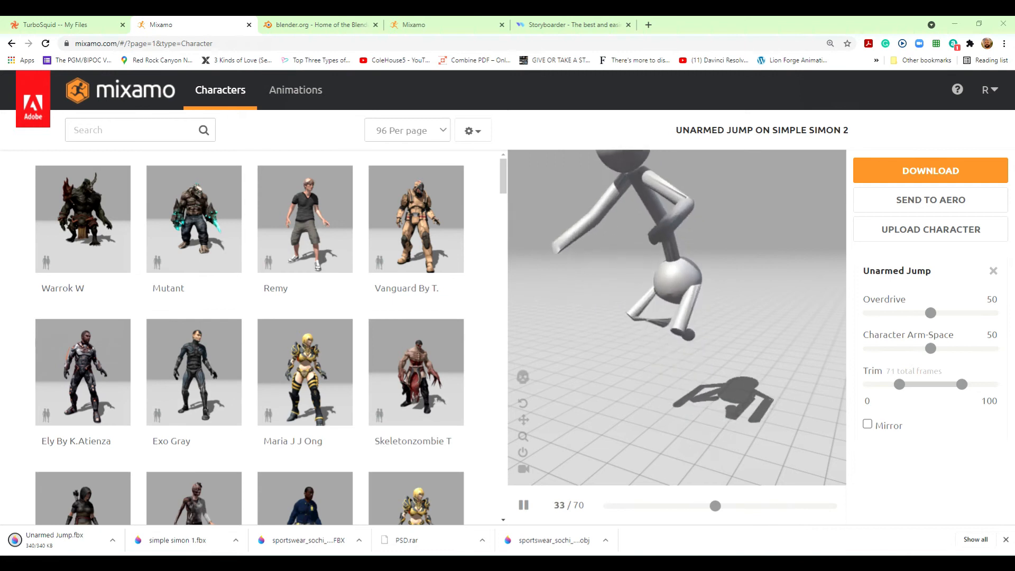
left_click_drag(0, 307, 537, 364)
double_click(531, 376)
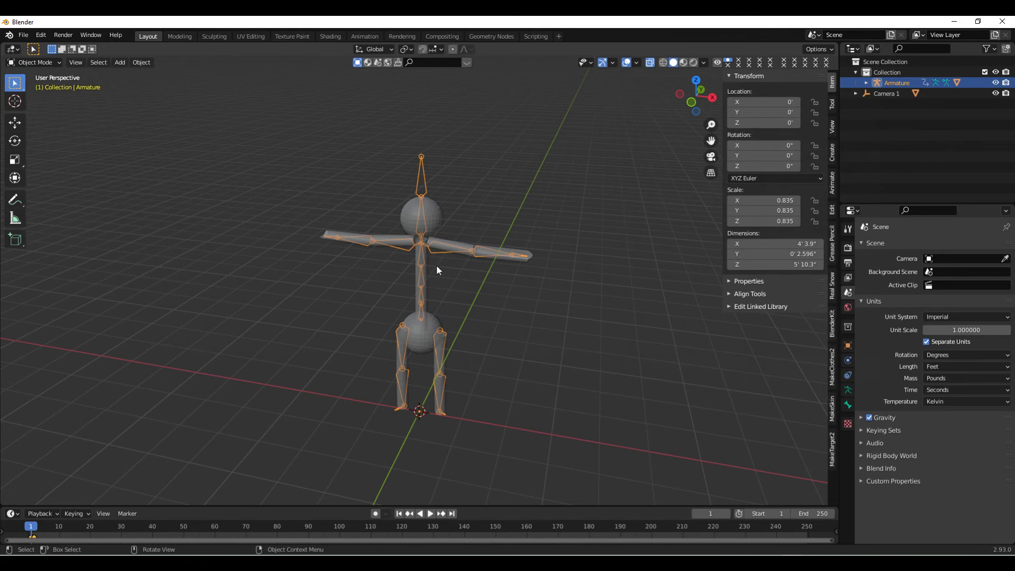
left_click(24, 36)
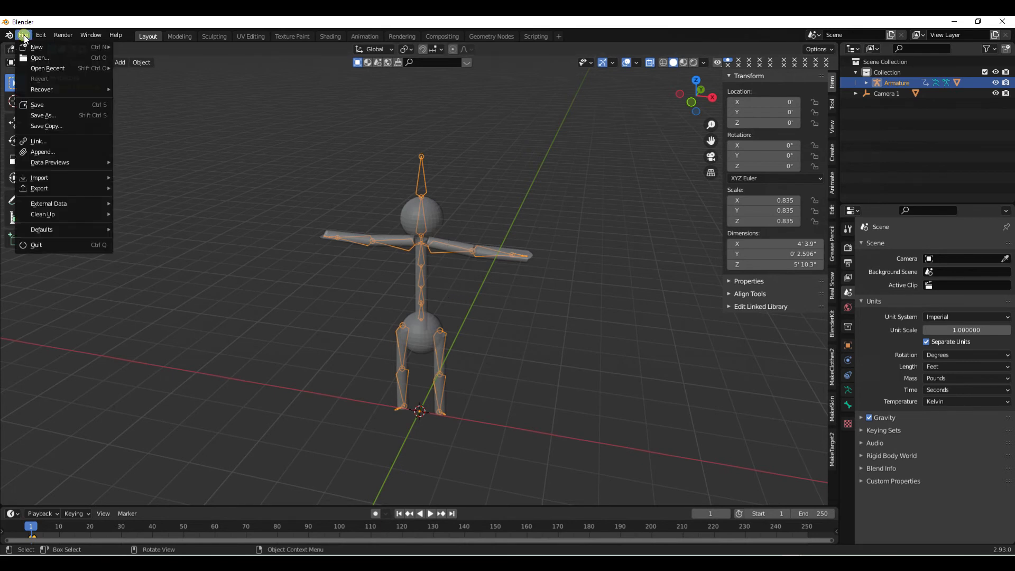
mouse_move(32, 48)
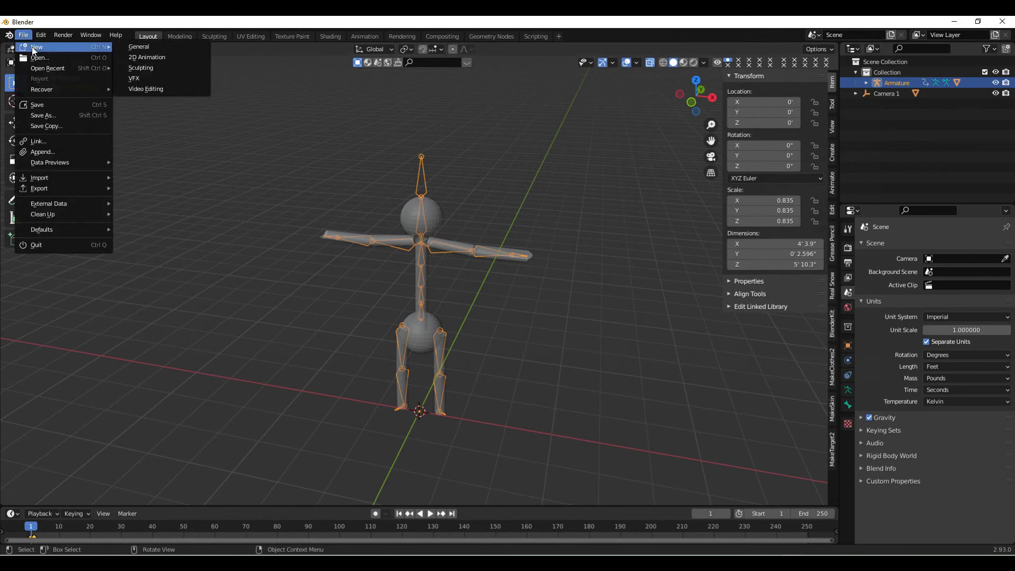
left_click(127, 46)
left_click(524, 312)
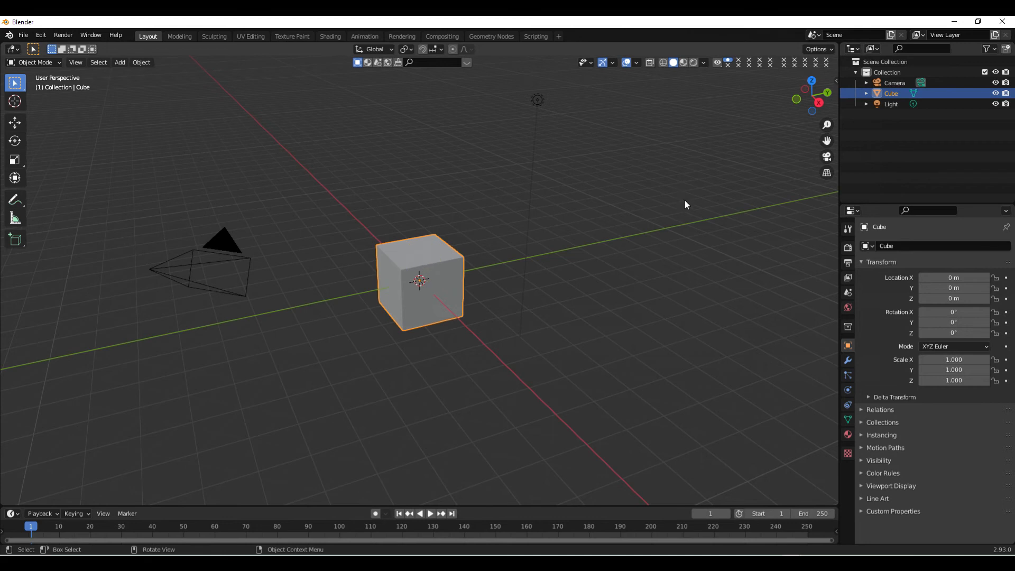
key("n")
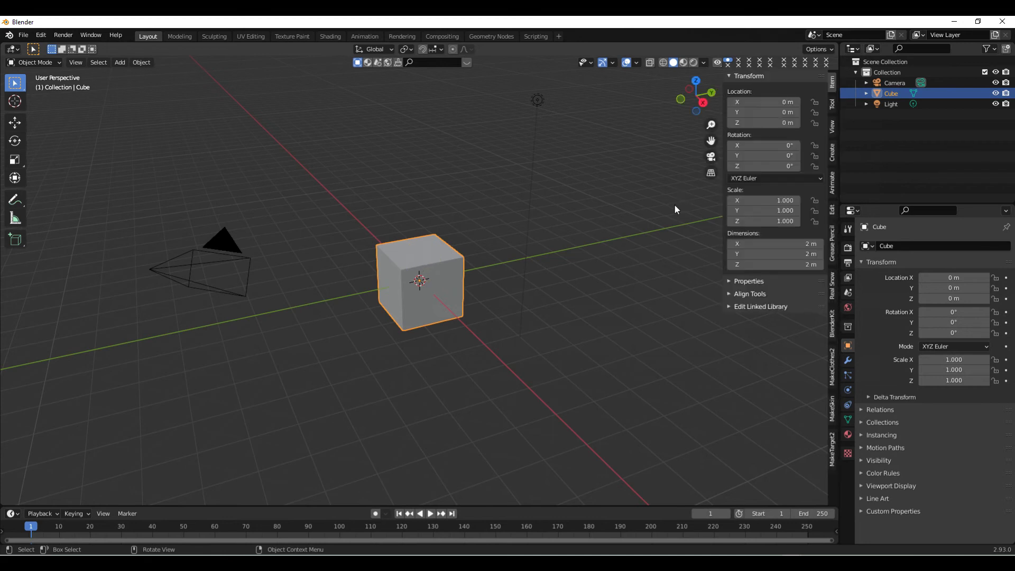
left_click(743, 166)
type("1")
key("Return")
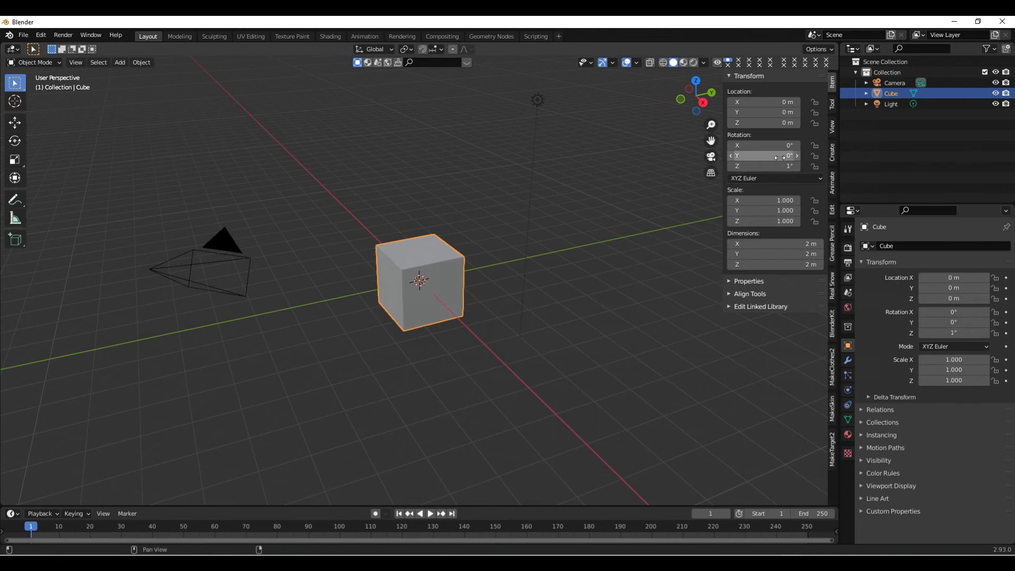
left_click(748, 167)
type("0")
key("Return")
Set the default cube's Z location to 1 m and view it from the front.
left_click(759, 121)
type("1")
key("Return")
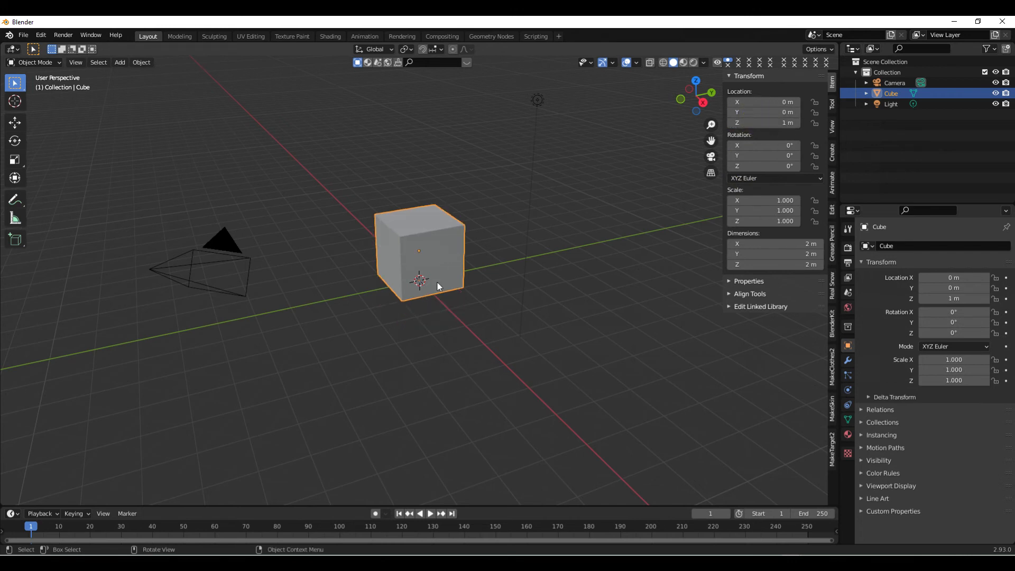
key("KP_1")
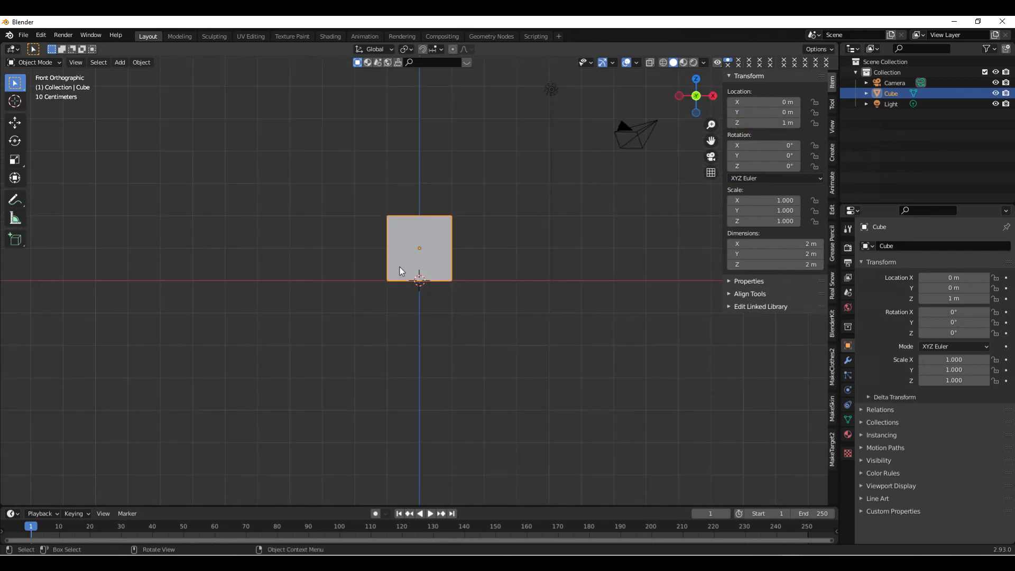
Import the FBX file Unarmed Jump.fbx from the LOAD TO BLENDER folder.
left_click(23, 34)
mouse_move(39, 181)
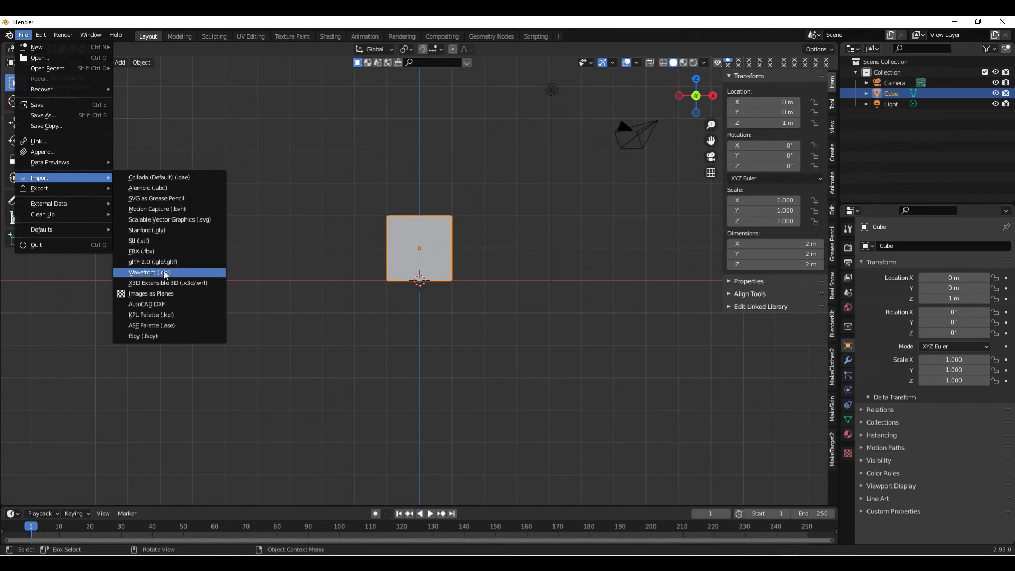
left_click(156, 256)
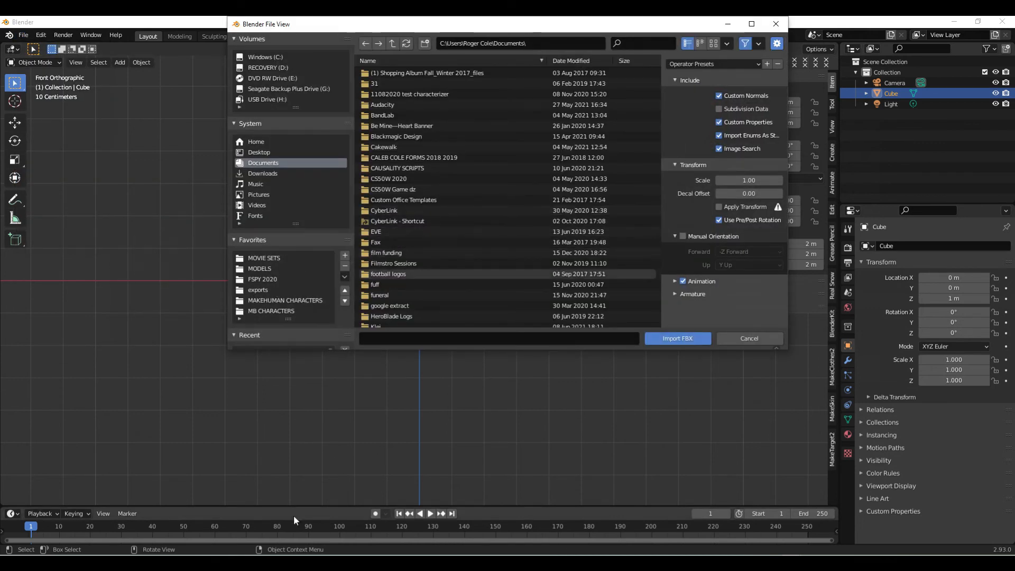
left_click(244, 562)
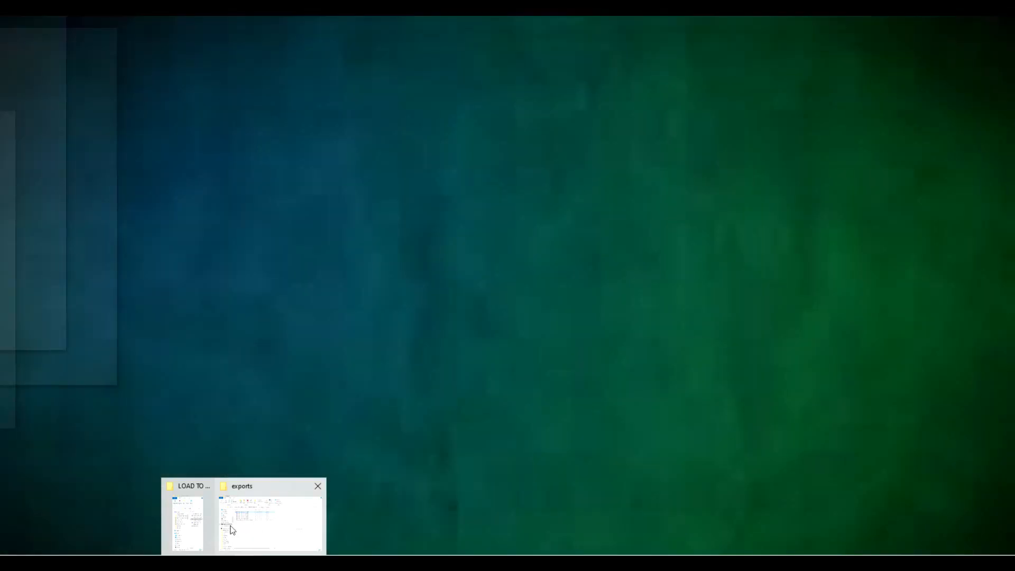
left_click(242, 530)
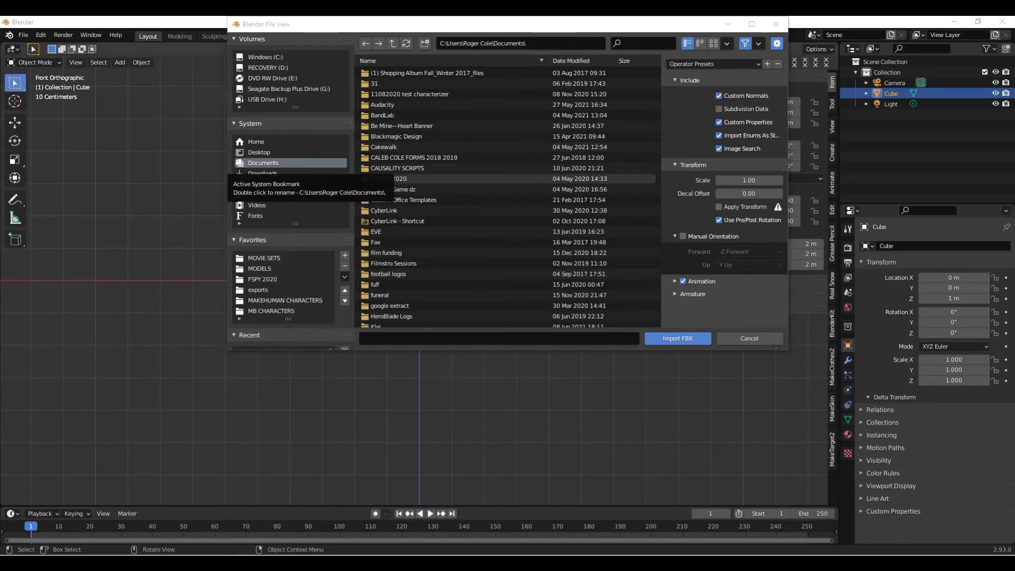
scroll(255, 302, "down", 4)
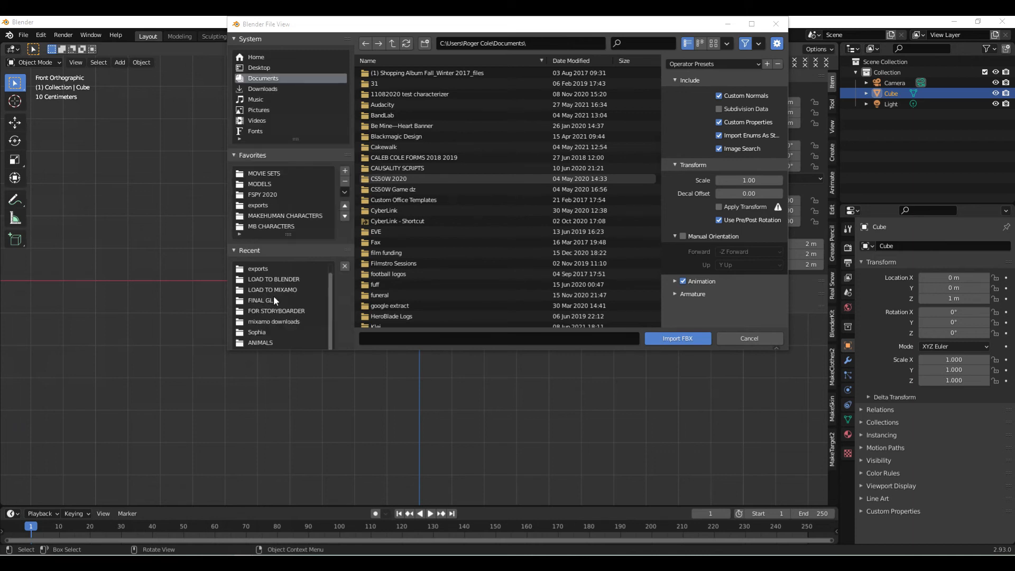
left_click(275, 280)
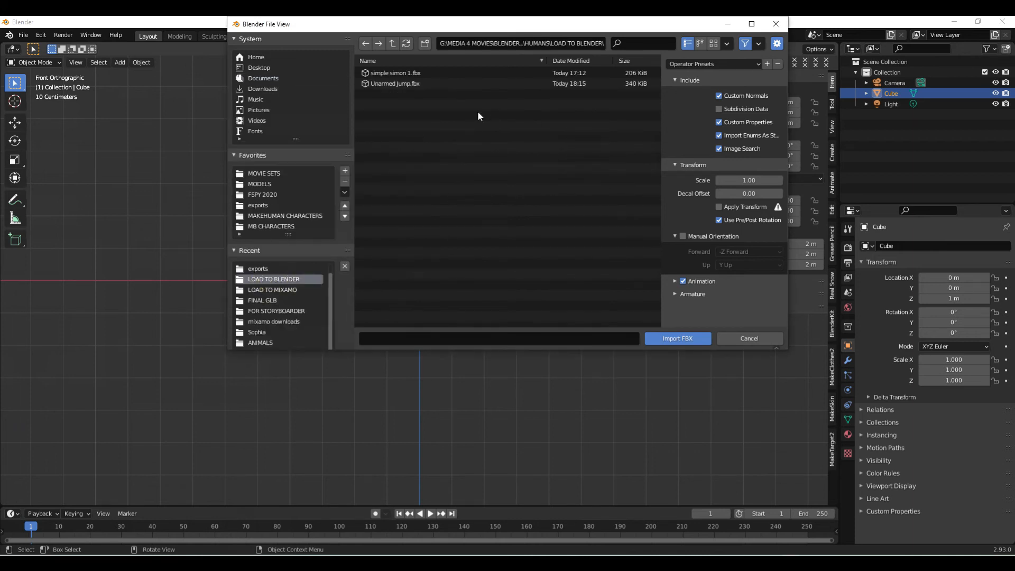
left_click(383, 84)
left_click(659, 341)
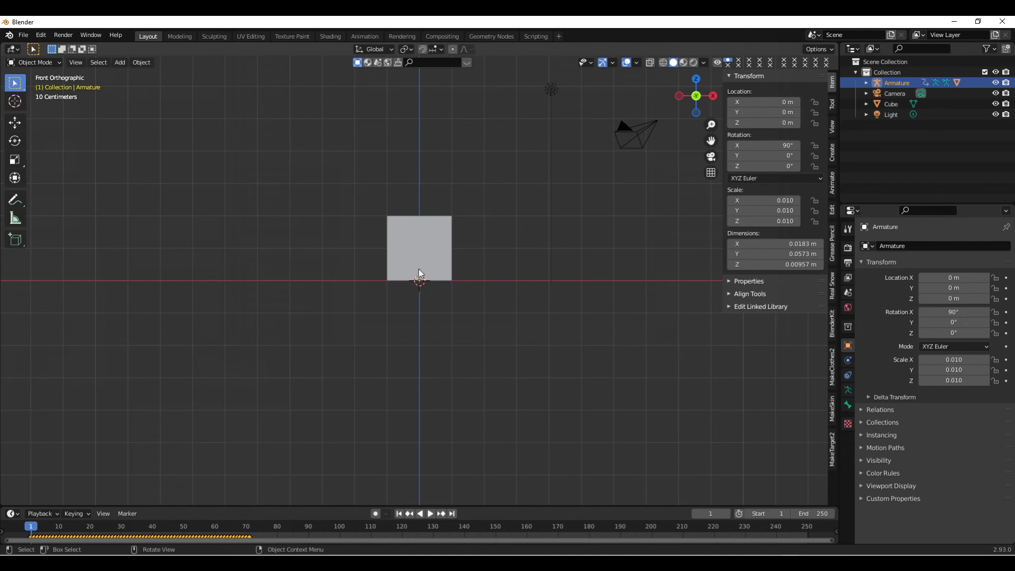
Turn on X-ray and scale the imported armature up to about 0.388, roughly the height of the cube.
key("s")
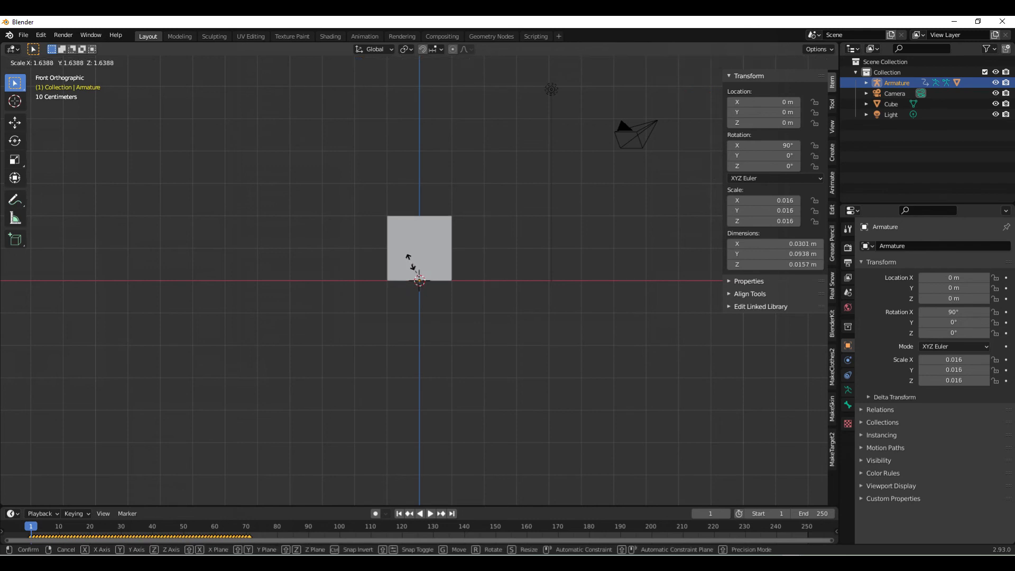
left_click(369, 199)
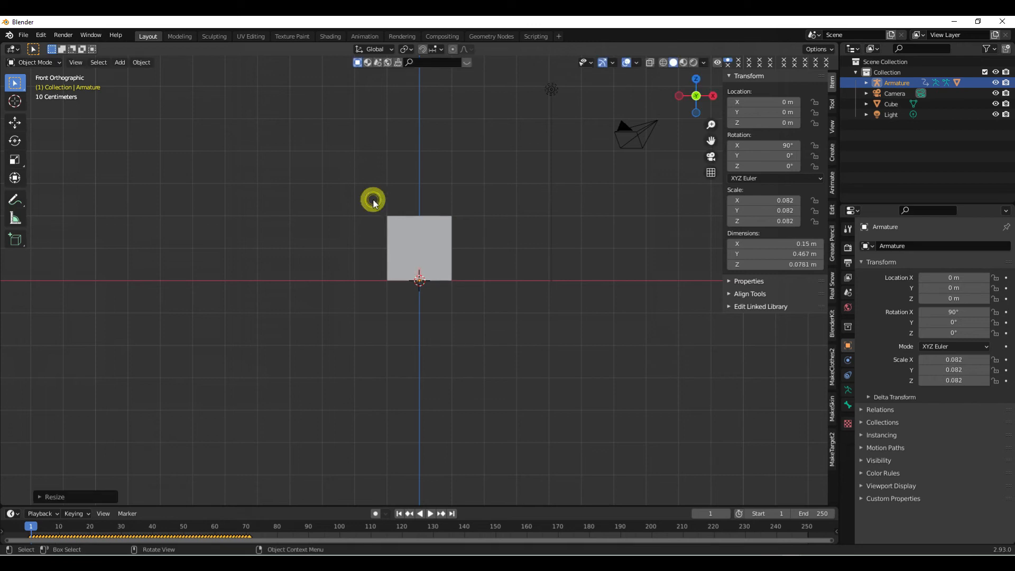
left_click(650, 63)
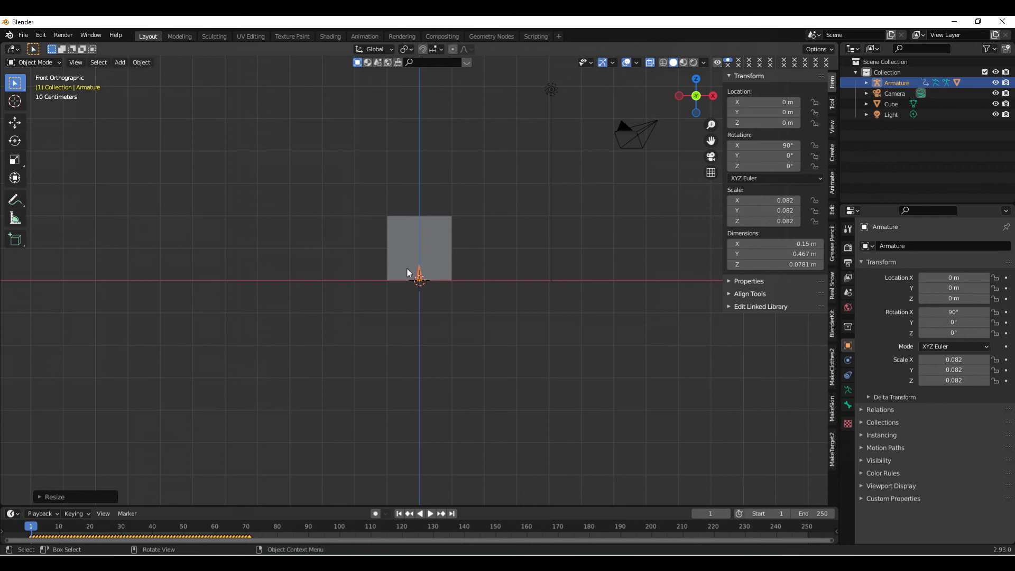
key("s")
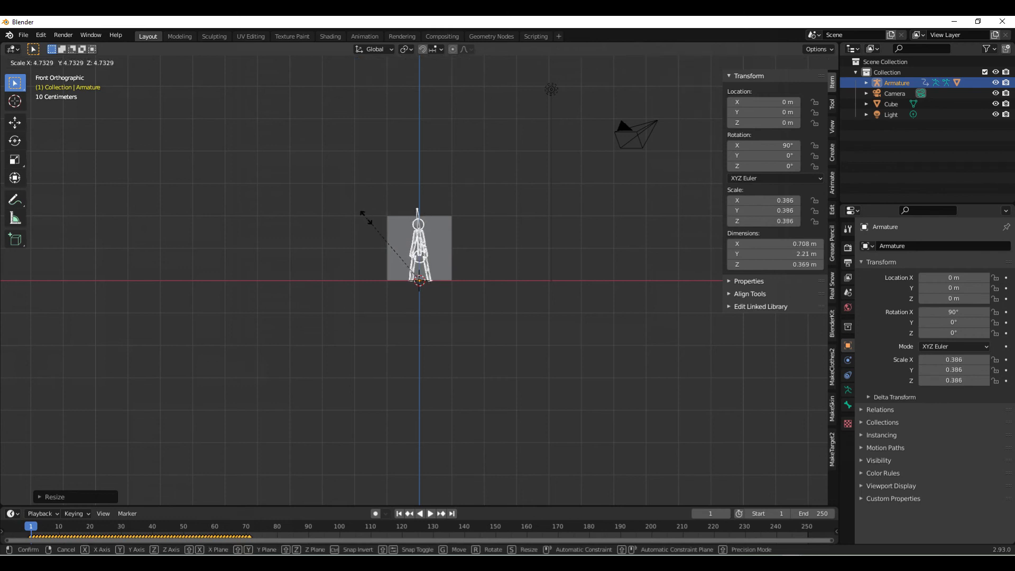
left_click(366, 217)
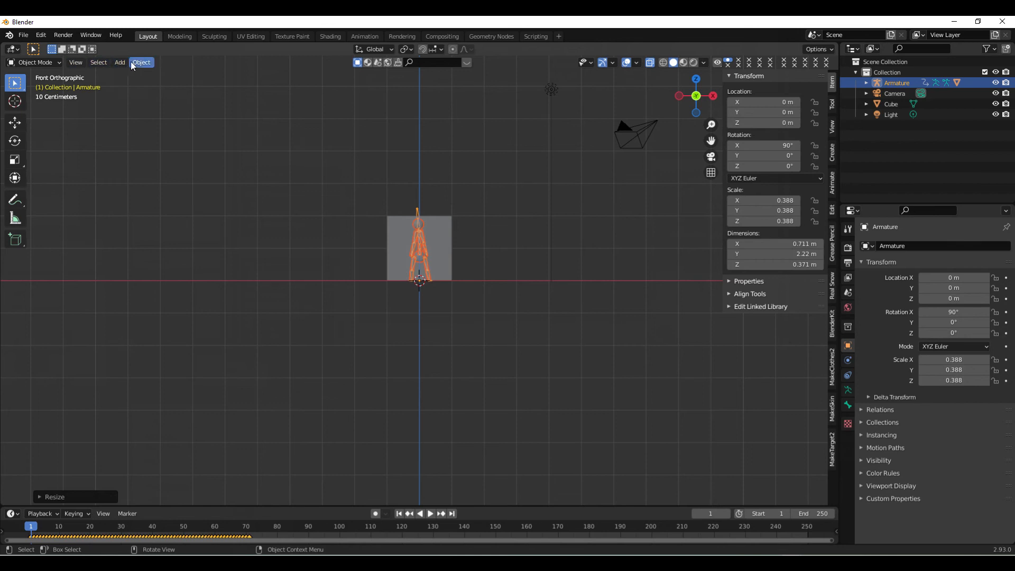
Expand the armature in the scene hierarchy and clear its animation data.
left_click(865, 83)
right_click(900, 94)
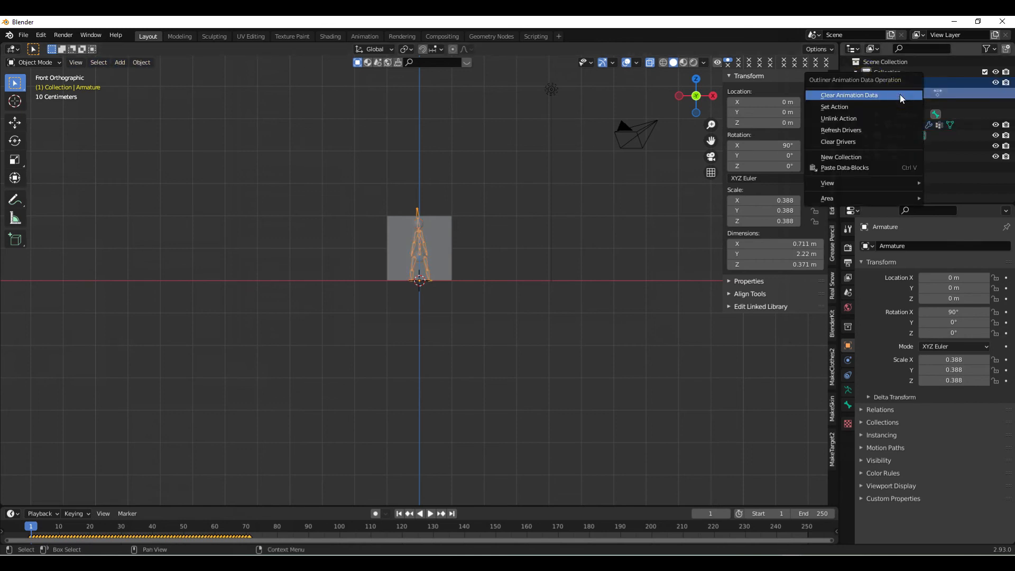
left_click(865, 96)
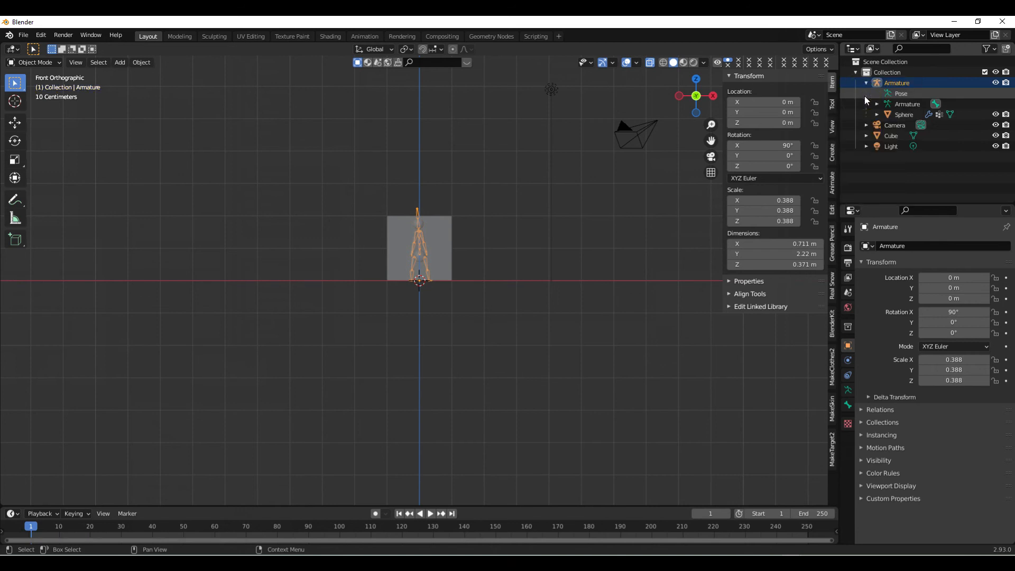
left_click(893, 100)
right_click(893, 95)
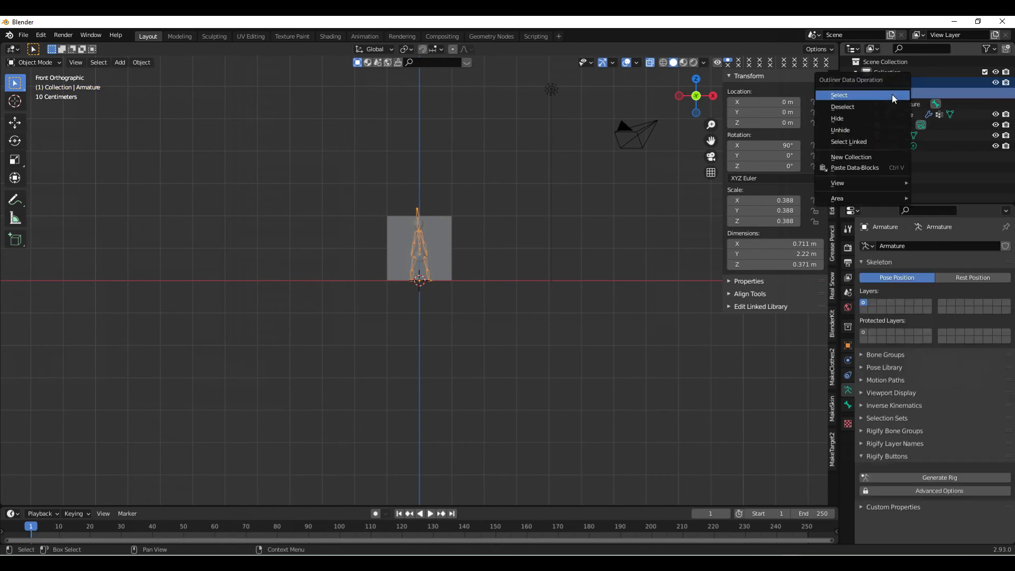
left_click(860, 97)
Deselect the armature and delete the cube that surrounds the stick figure.
left_click(623, 232)
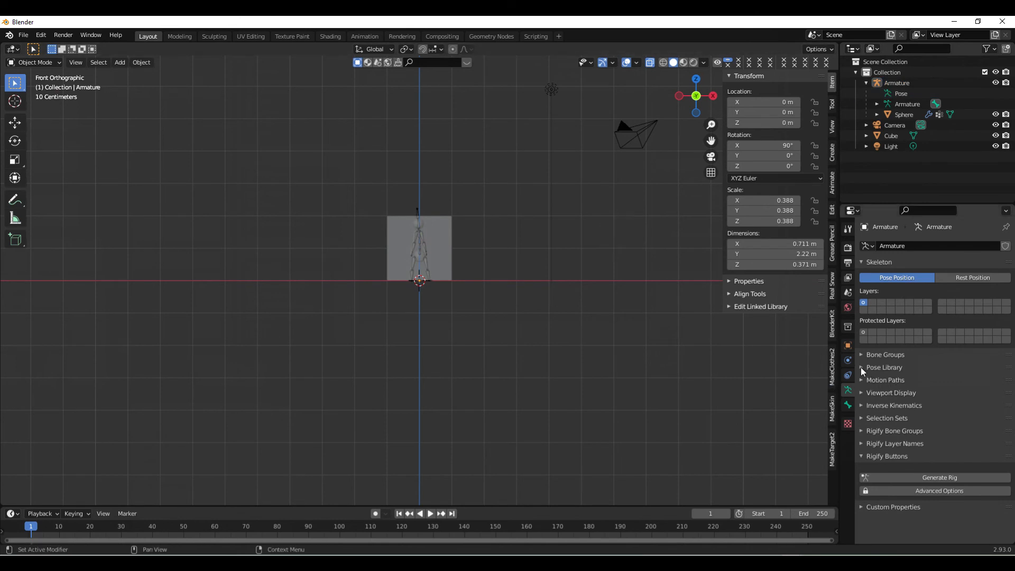
left_click(443, 238)
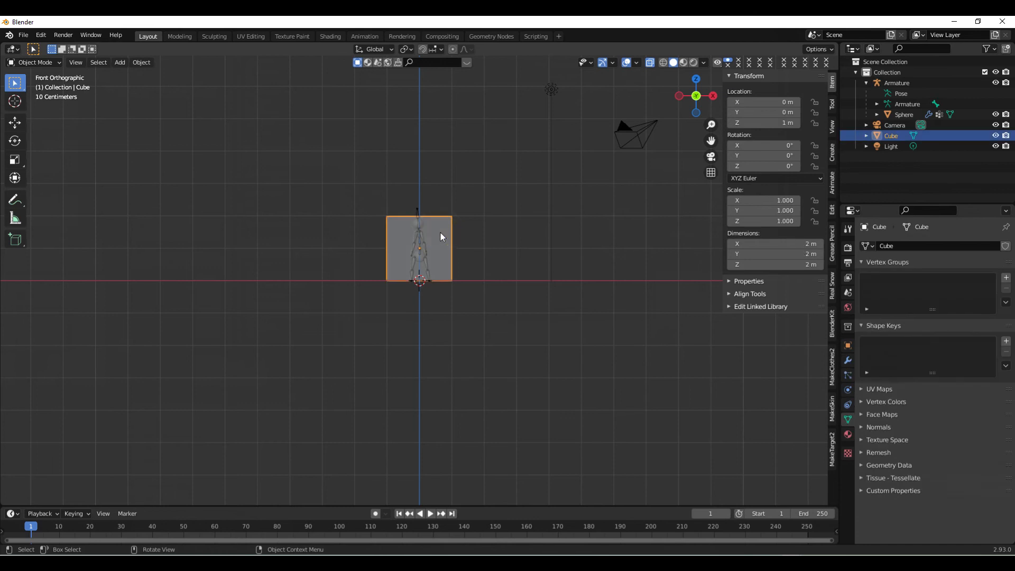
key("Delete")
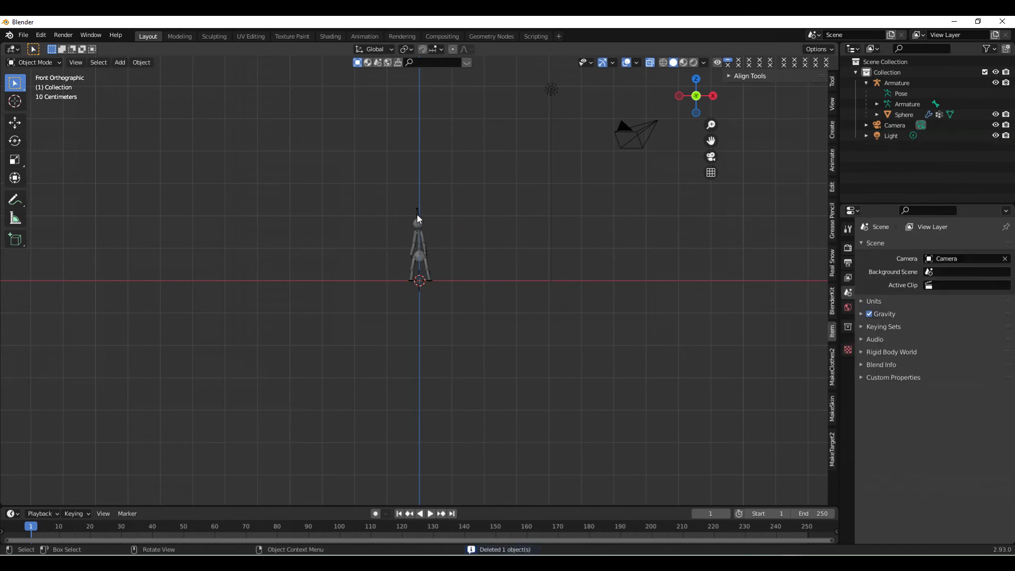
Select the stick figure's armature and apply all of its transforms.
left_click(418, 216)
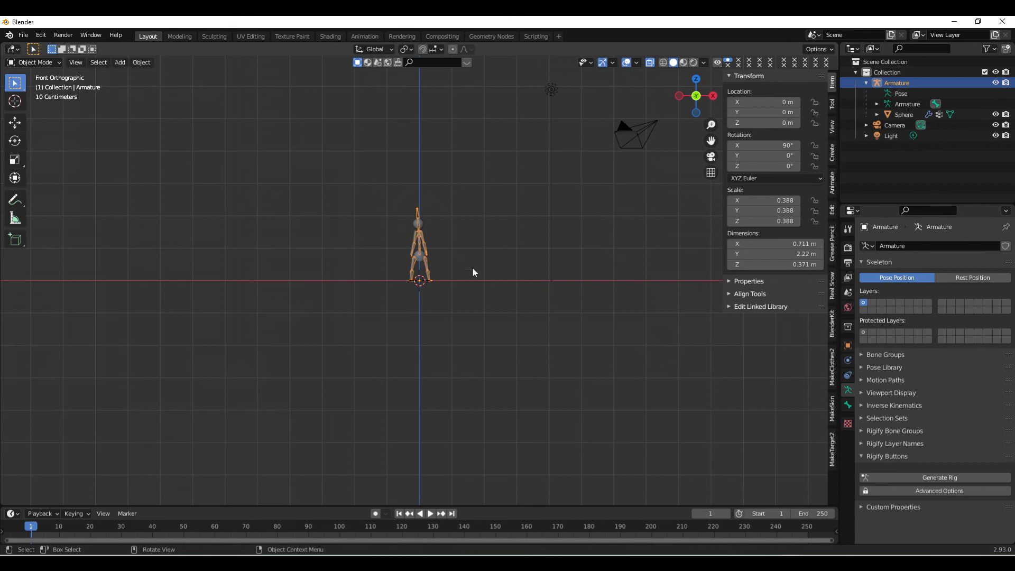
left_click(140, 62)
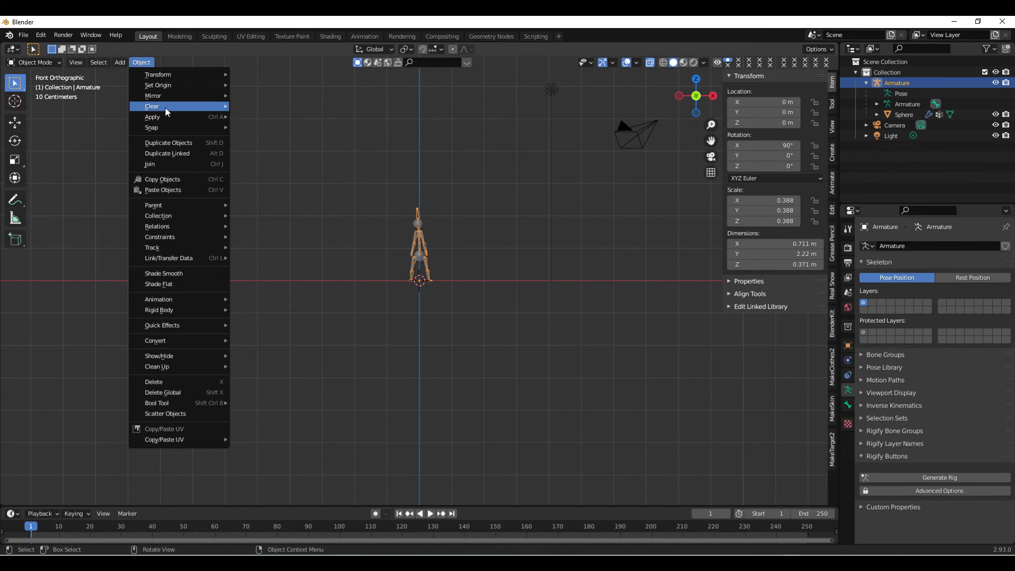
mouse_move(165, 107)
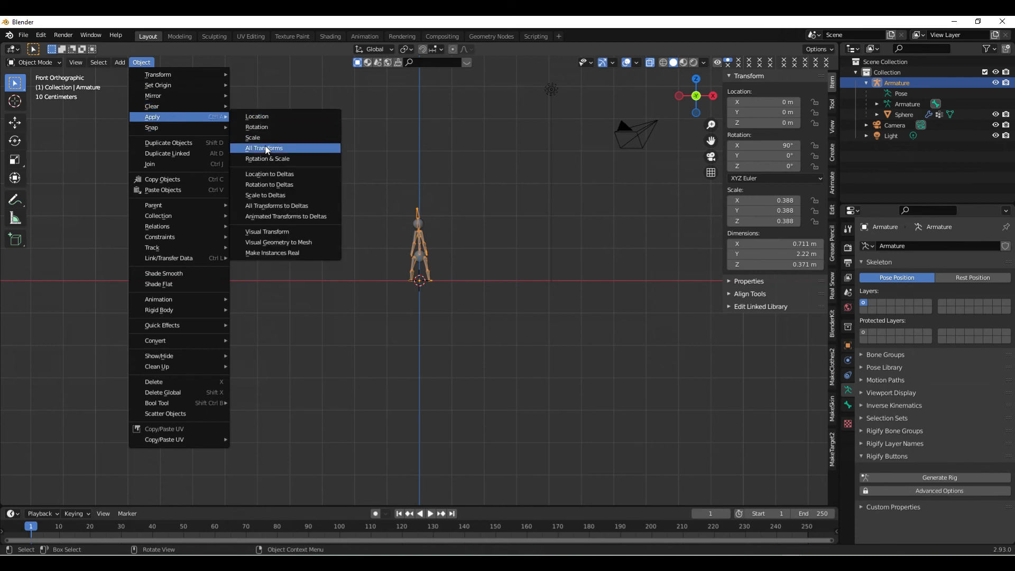
left_click(266, 149)
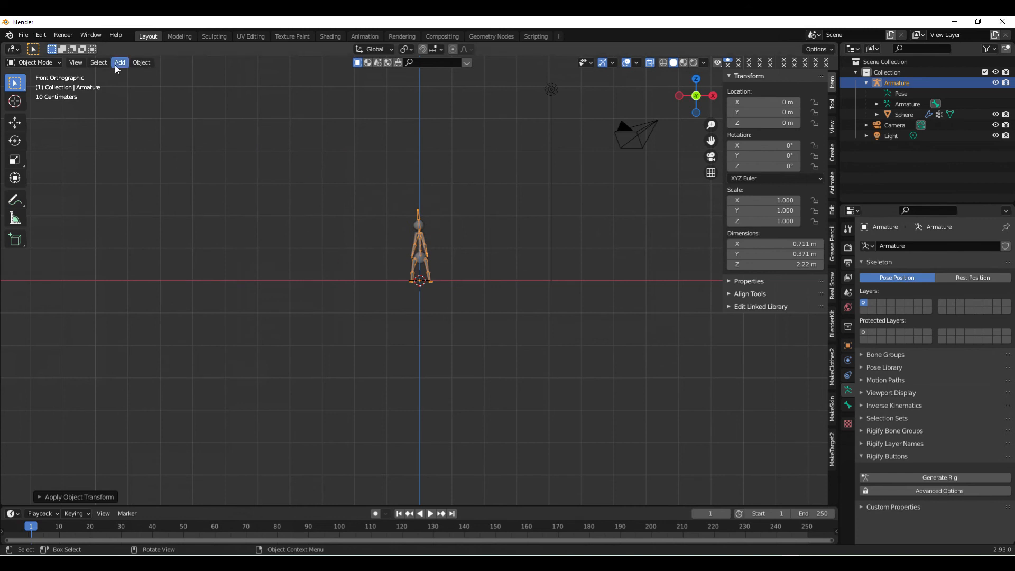
Clear the armature's location, rotation and scale.
left_click(138, 63)
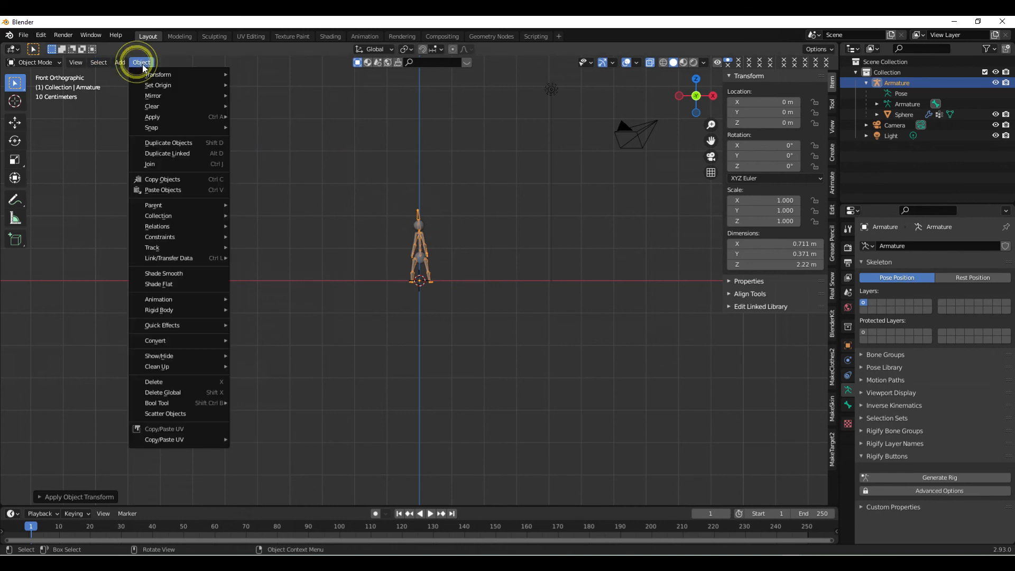
mouse_move(157, 106)
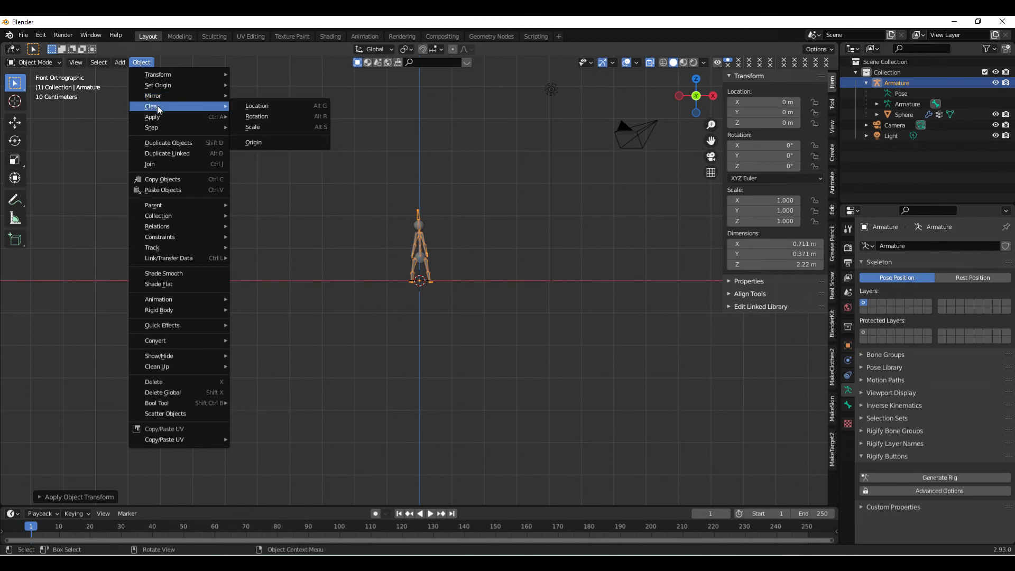
left_click(251, 106)
left_click(141, 63)
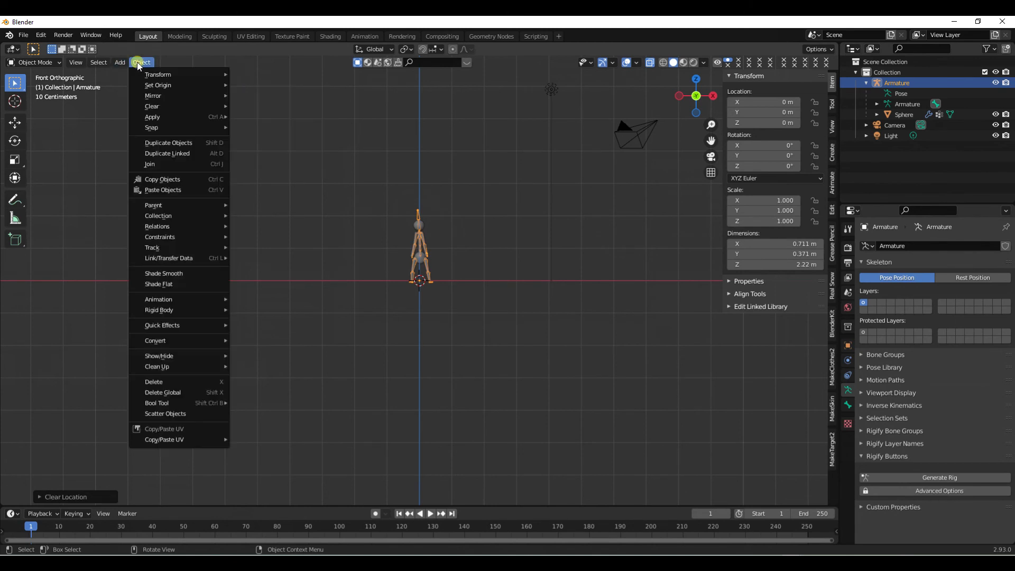
mouse_move(161, 104)
left_click(258, 116)
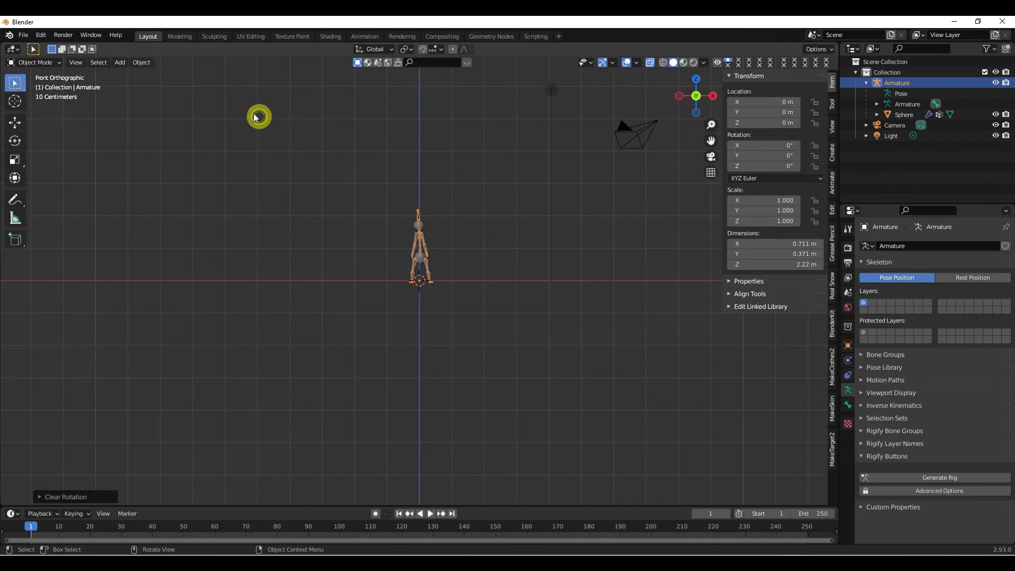
left_click(147, 62)
mouse_move(165, 106)
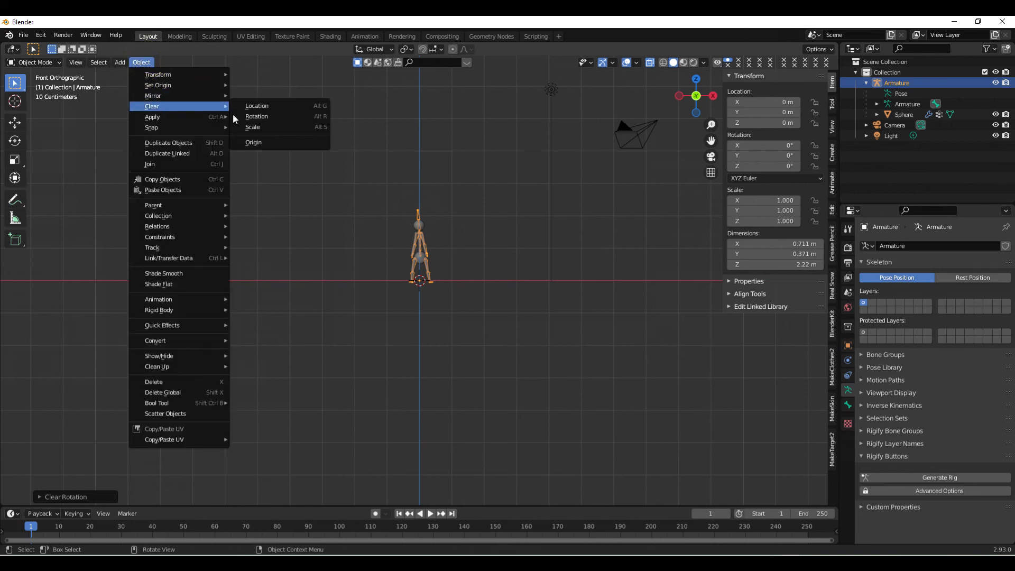
left_click(257, 127)
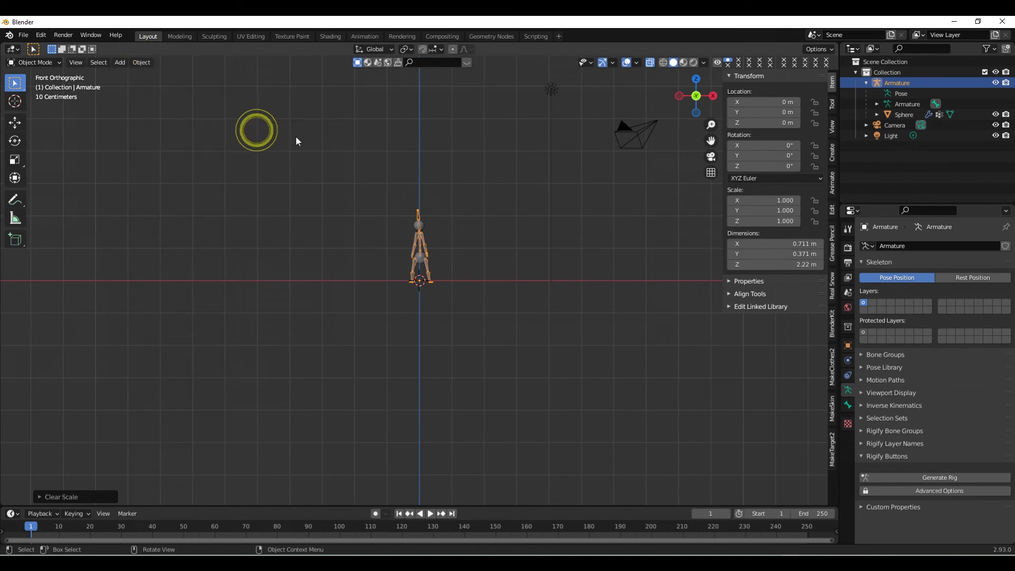
Start a glTF 2.0 export with the armature selected, targeting MODELS/HUMANS/LOAD TO STORYBOARDER/FINAL GLB/simple simon.
left_click(509, 238)
left_click(418, 216)
key("KP_Decimal")
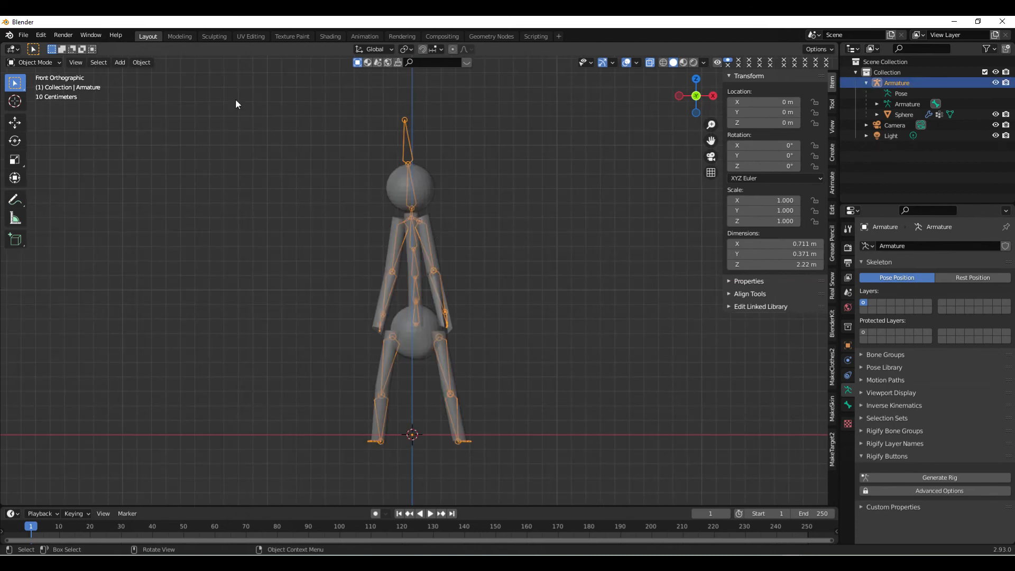
left_click(25, 35)
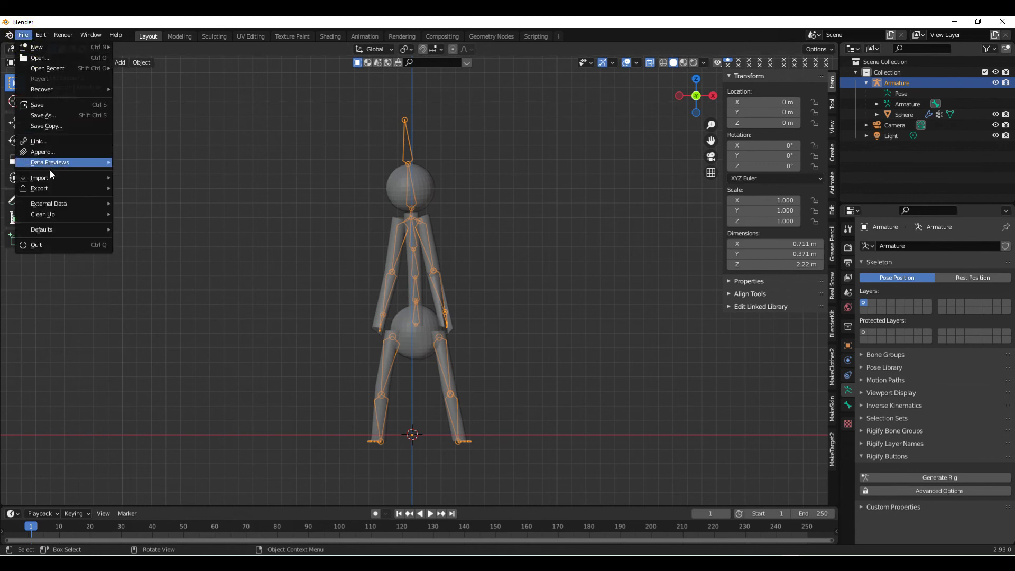
mouse_move(42, 188)
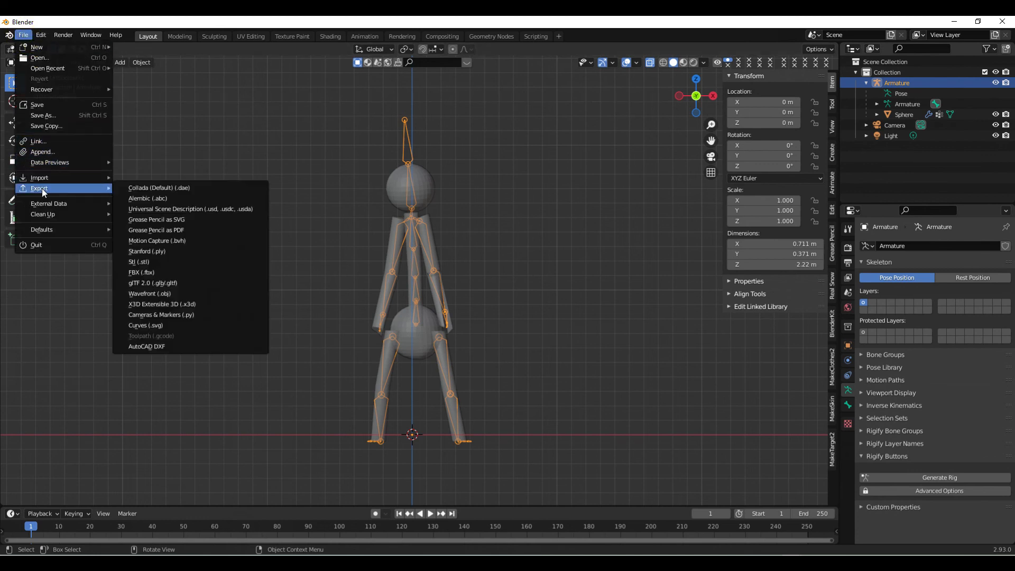
left_click(148, 285)
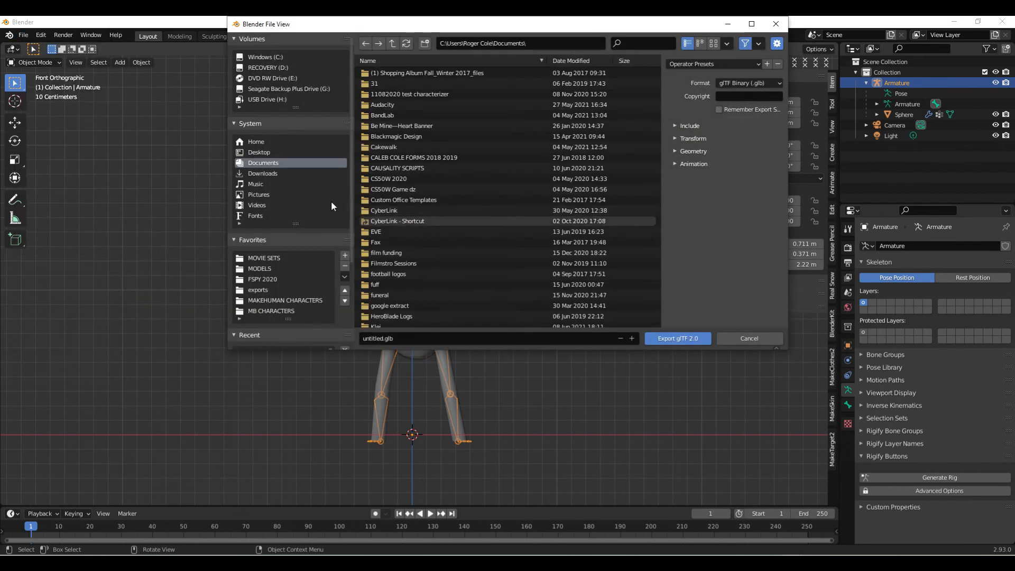
left_click(262, 268)
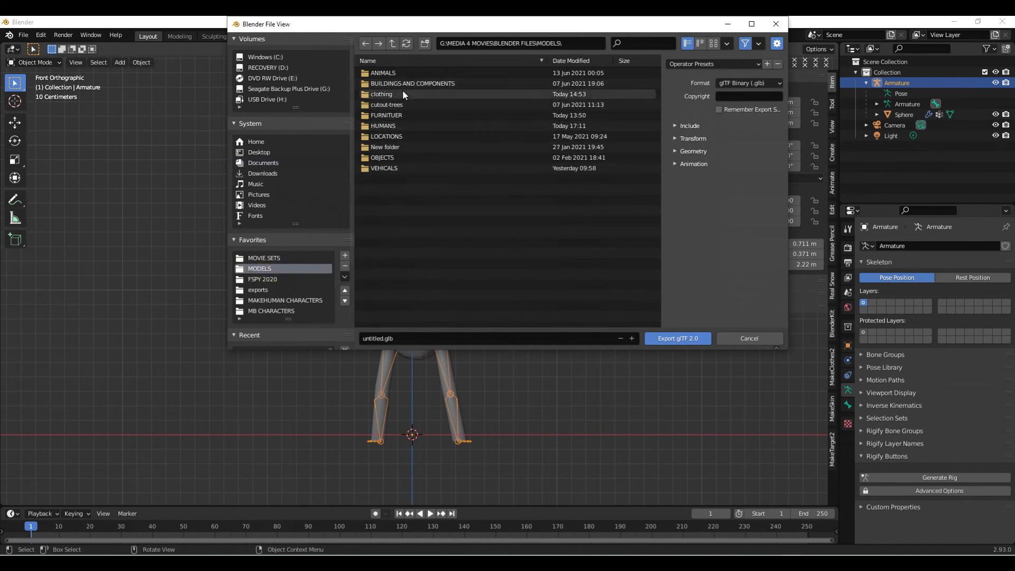
double_click(384, 125)
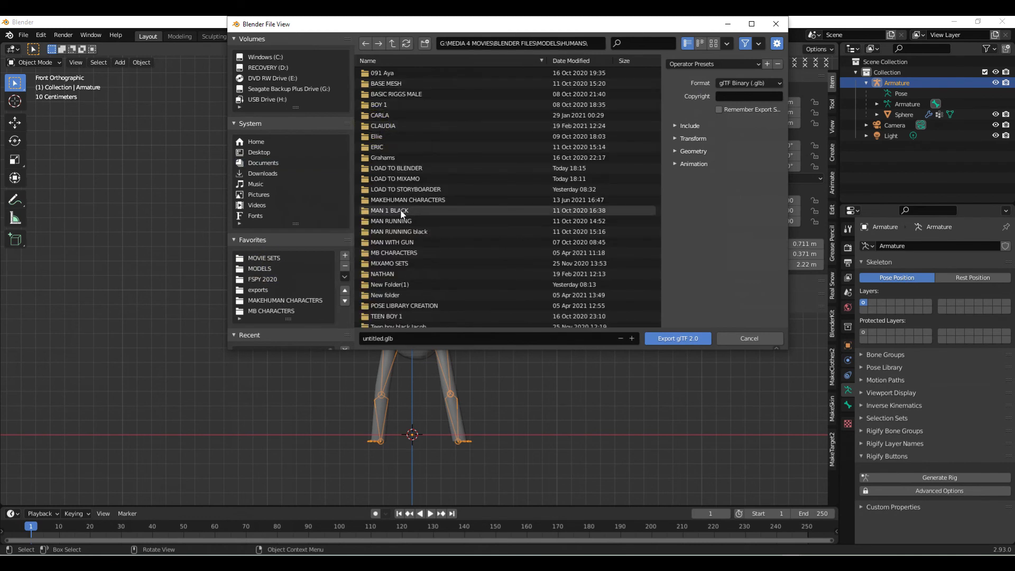
double_click(396, 189)
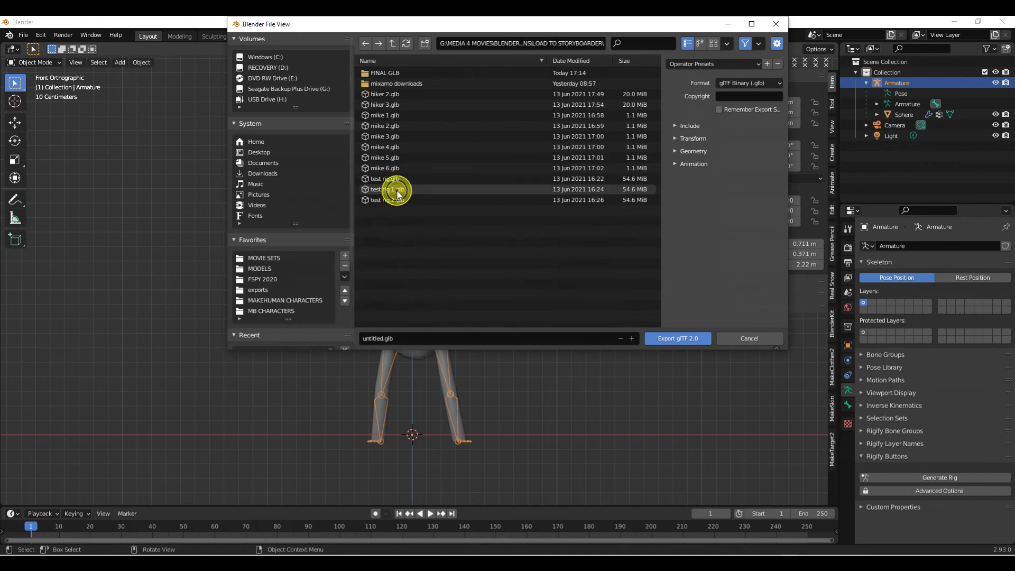
double_click(382, 73)
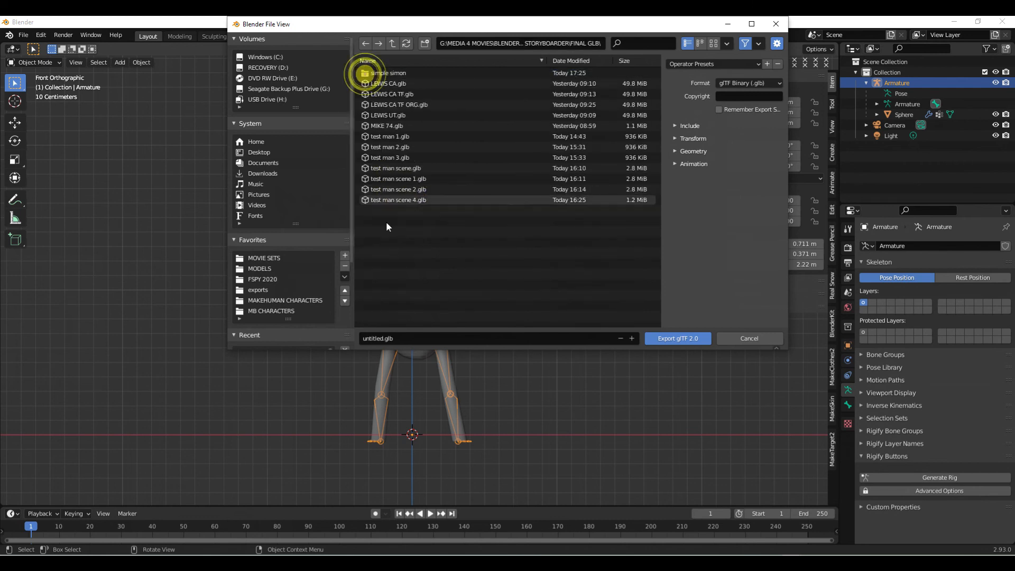
left_click(400, 337)
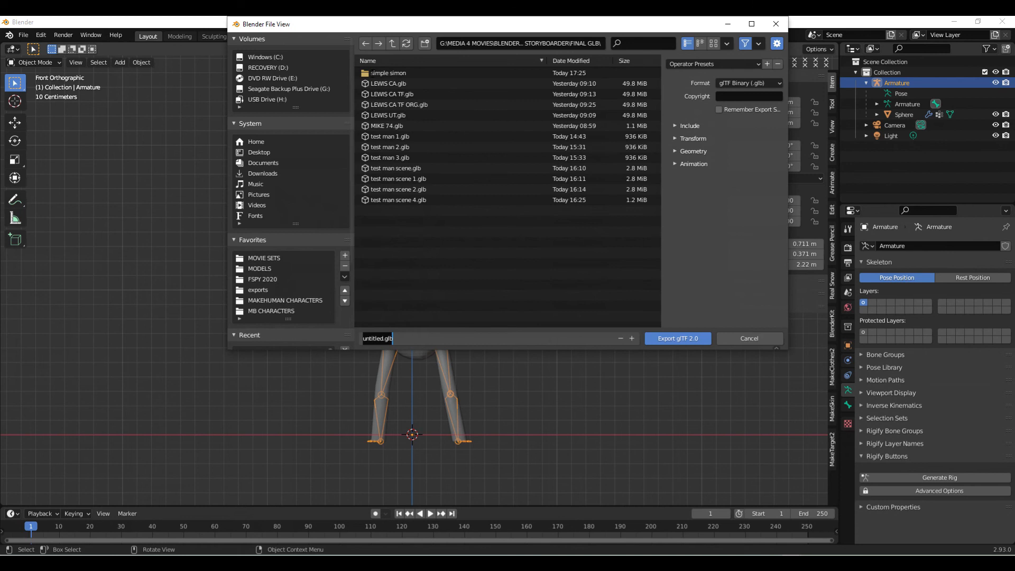
double_click(377, 72)
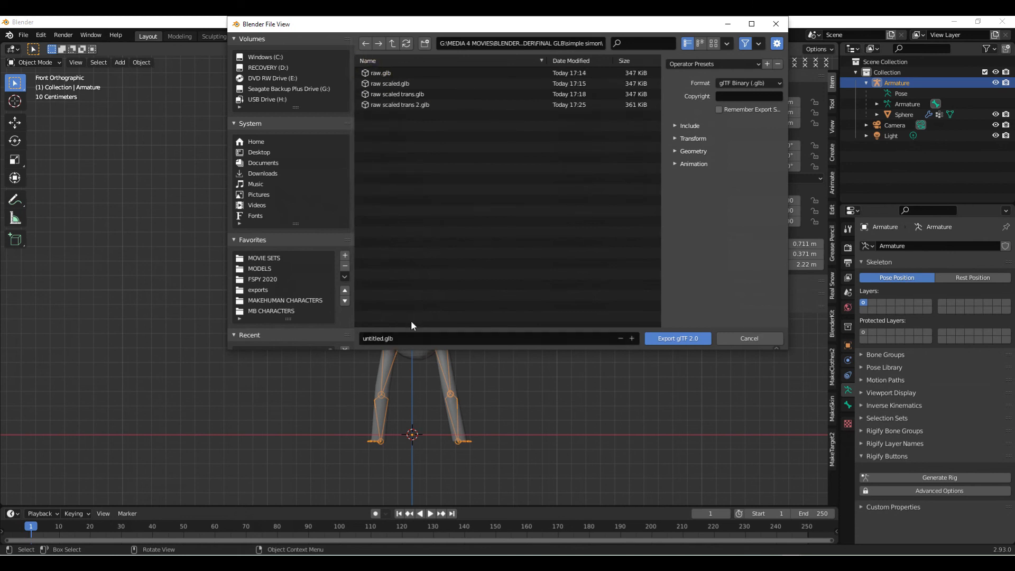
Name the export file "tutorial simon" and export it in glTF Binary (.glb) format.
left_click(403, 338)
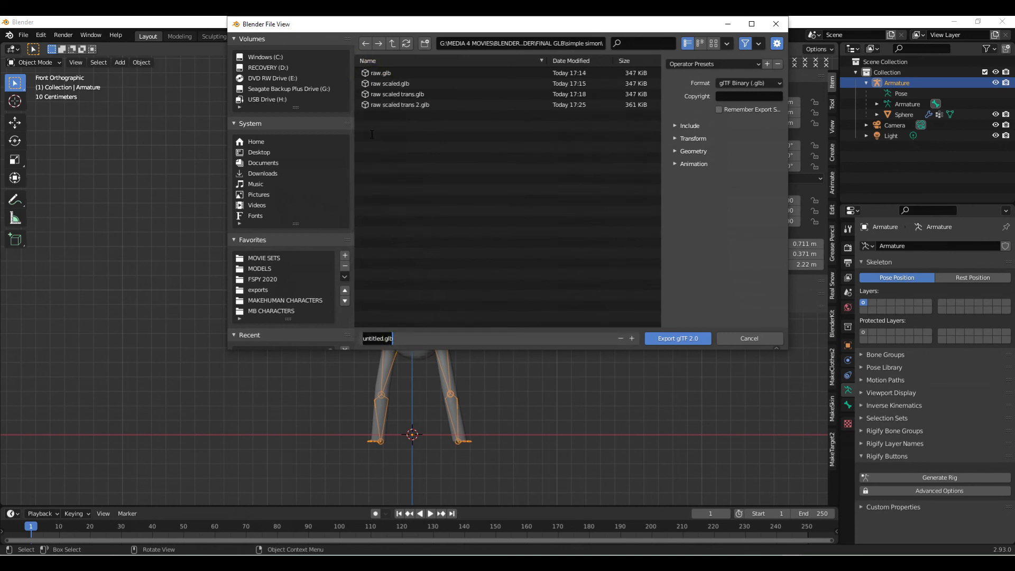
type("tu")
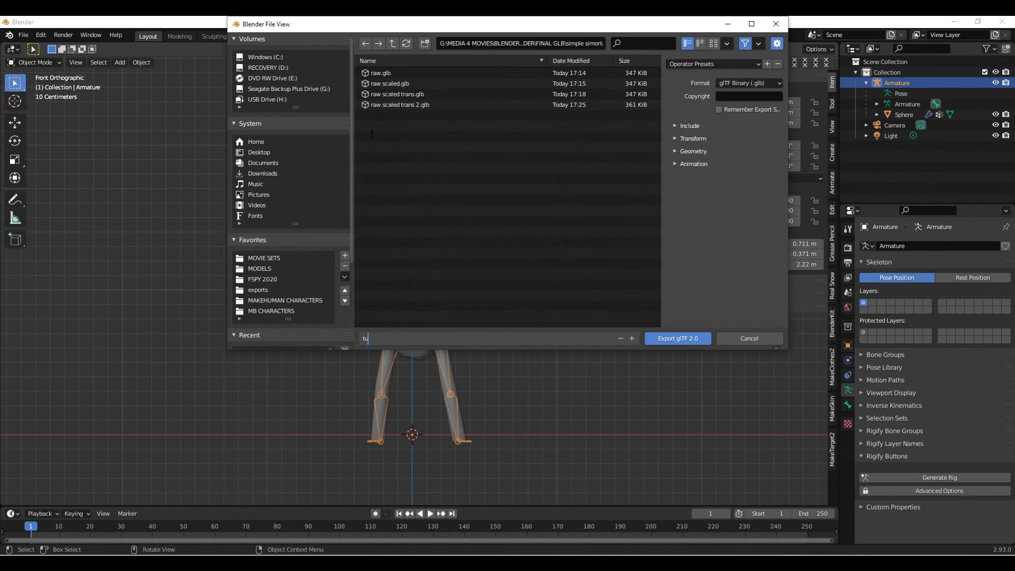
type("torial simon")
left_click(662, 338)
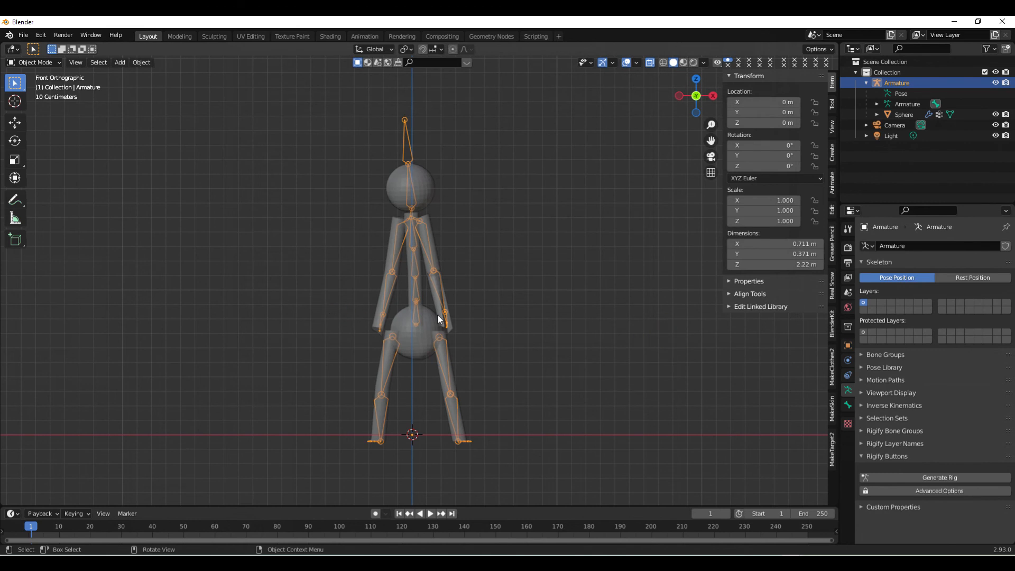
Switch to Storyboarder and open Shot Generator for shot 1A in a maximized window.
key("alt+Tab")
left_click_drag(2, 200, 635, 16)
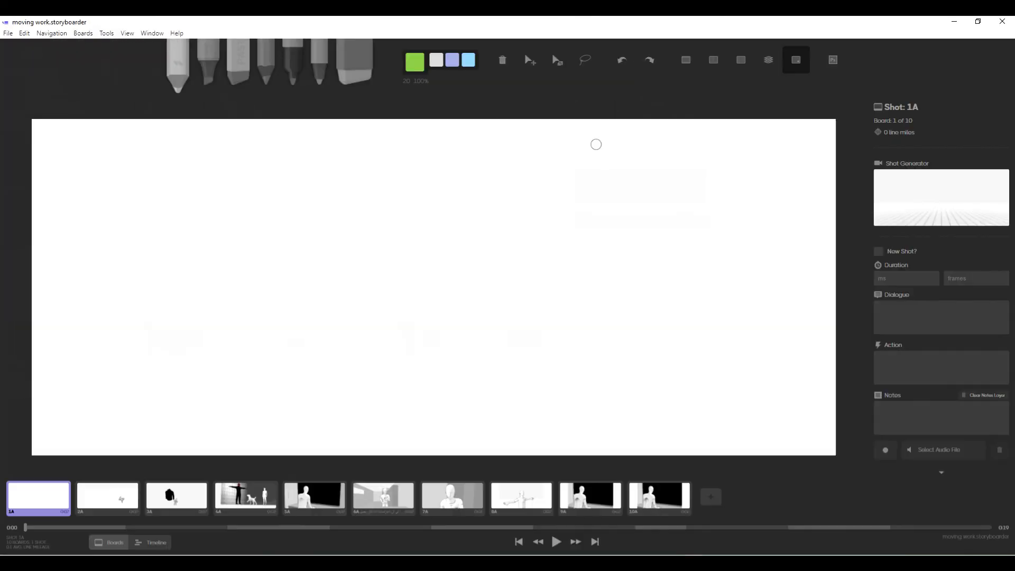
left_click(962, 214)
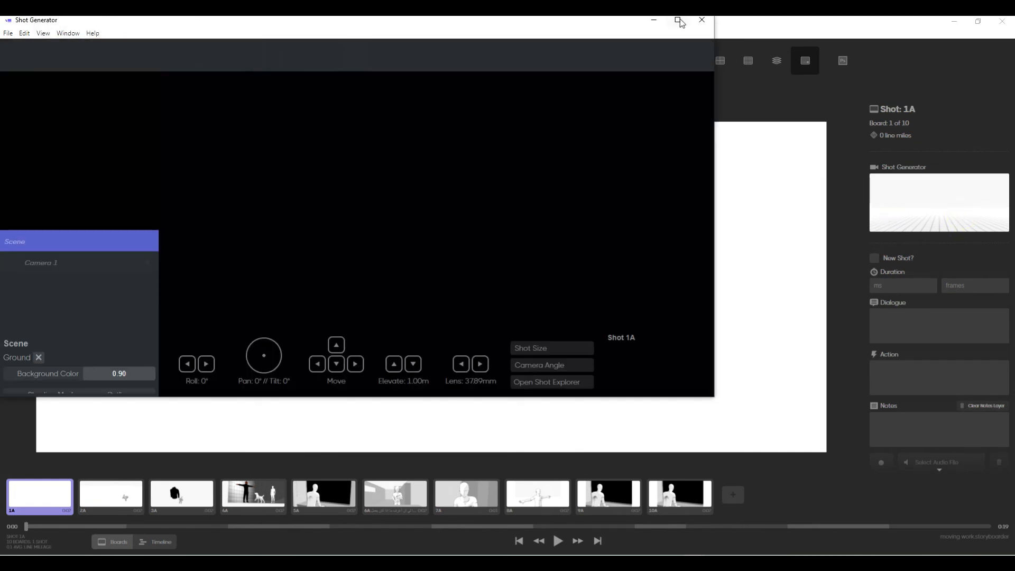
left_click(678, 20)
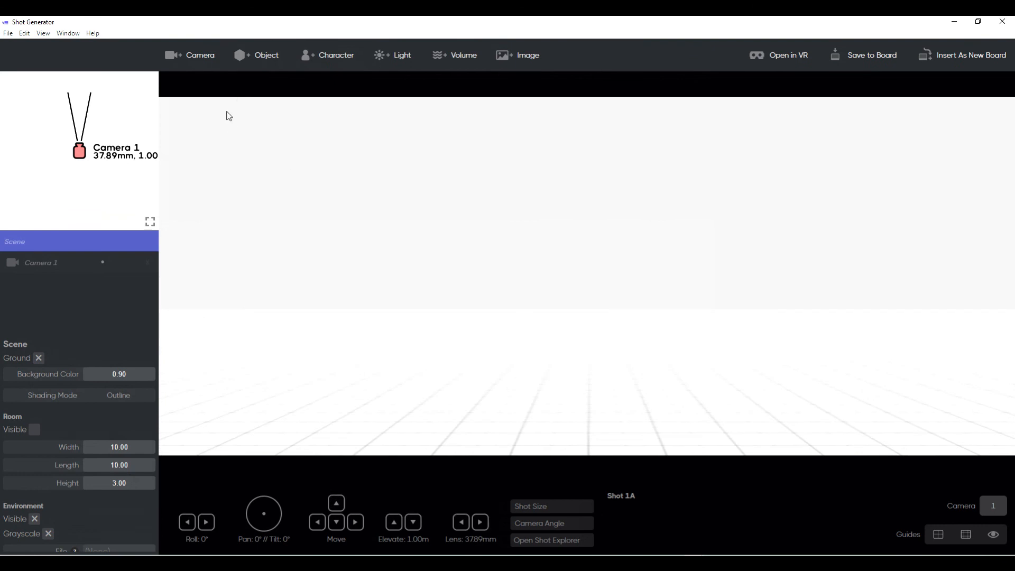
Add a character to the scene and load tutorial simon.glb from the simple simon folder as its model.
left_click(312, 55)
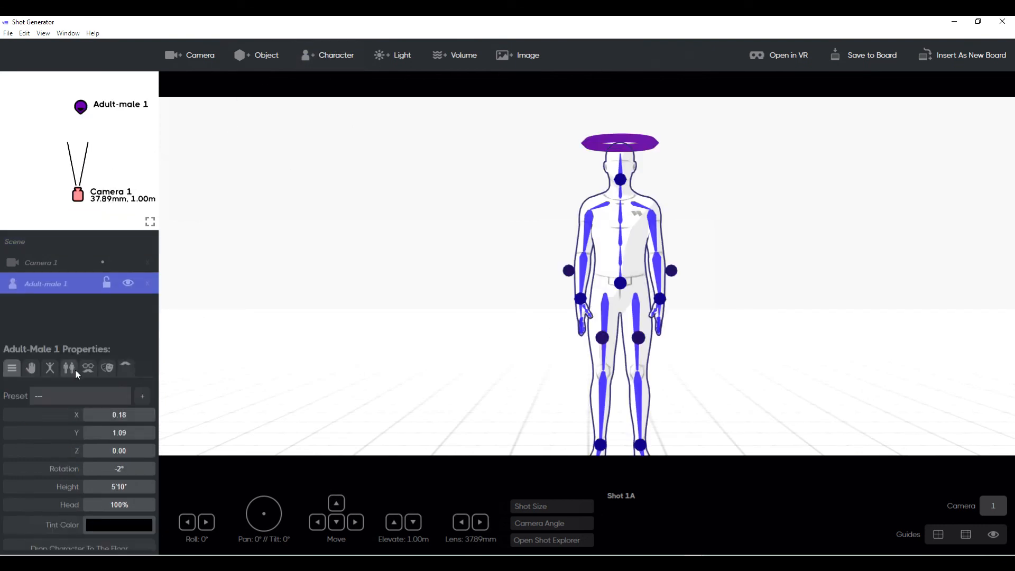
left_click(53, 370)
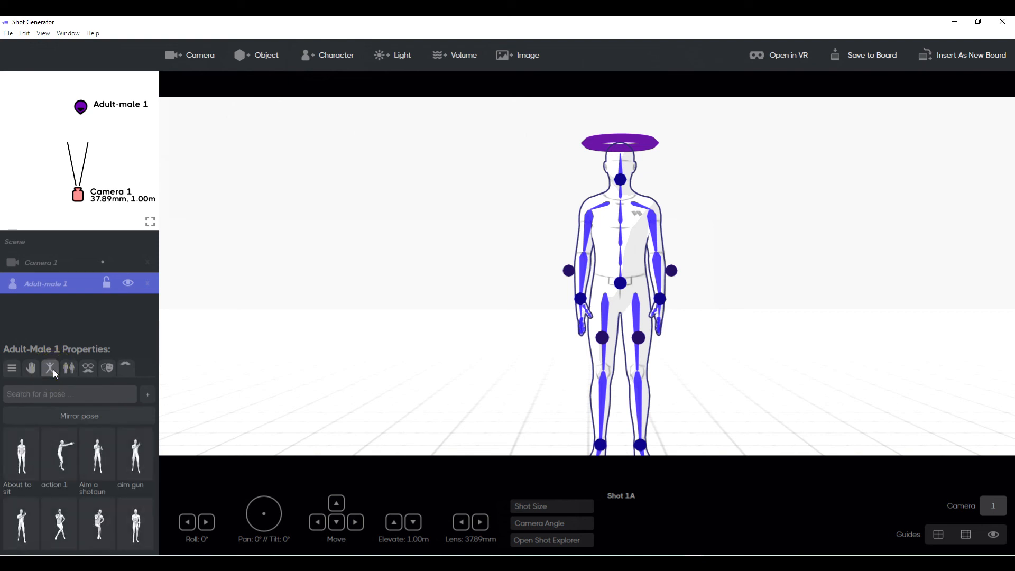
left_click(66, 368)
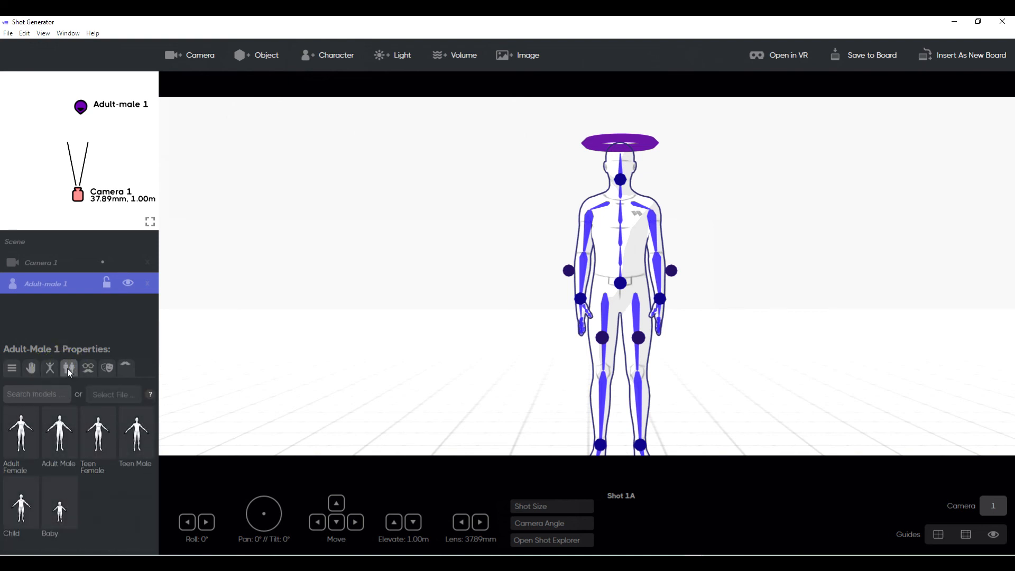
left_click(119, 394)
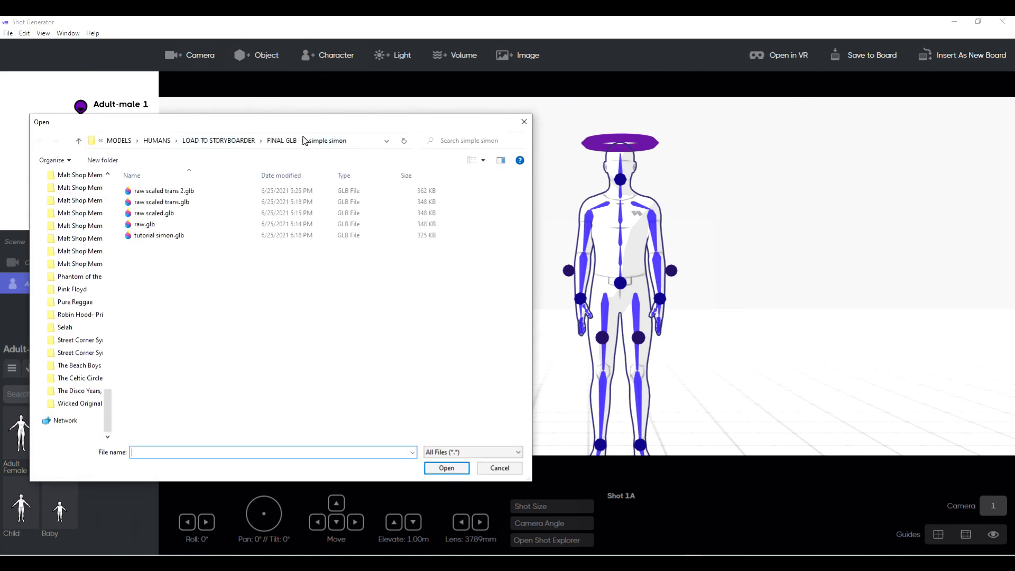
left_click(146, 239)
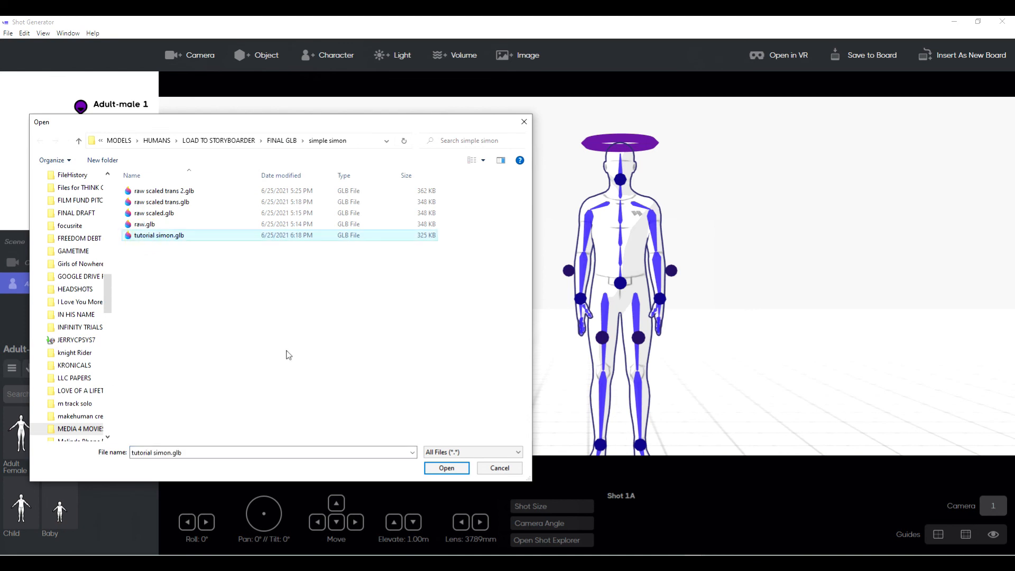
left_click(444, 470)
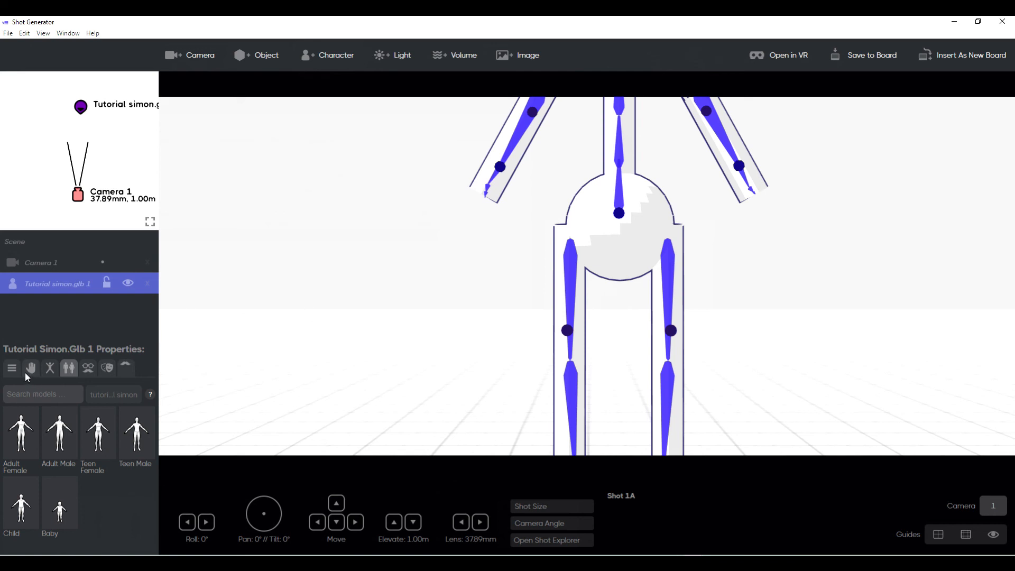
Set the scale of the tutorial simon.glb character to 1.00.
left_click(8, 372)
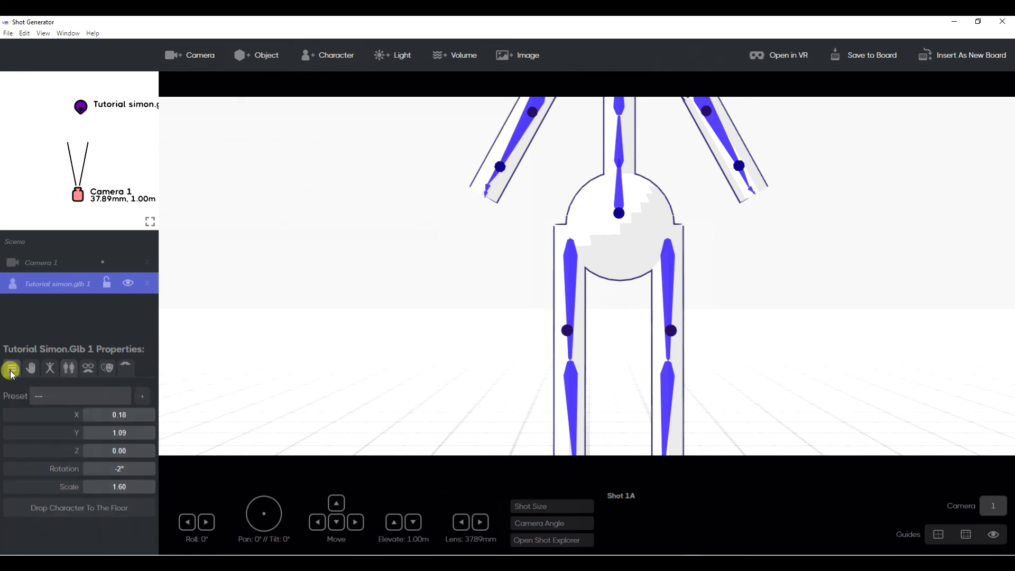
left_click(89, 487)
left_click_drag(89, 486, 107, 484)
left_click(108, 483)
key("BackSpace")
key("BackSpace")
key("BackSpace")
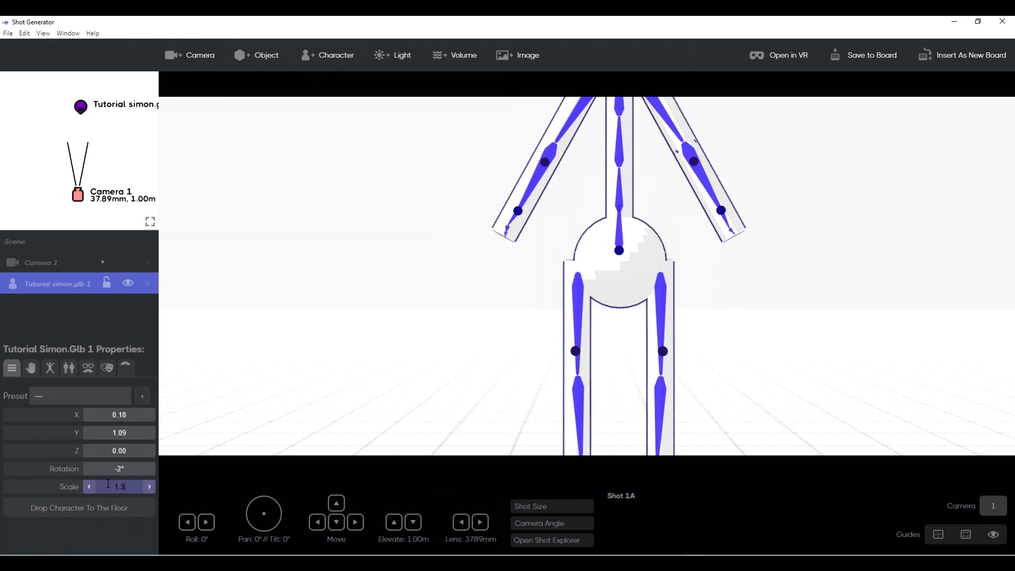
key("Return")
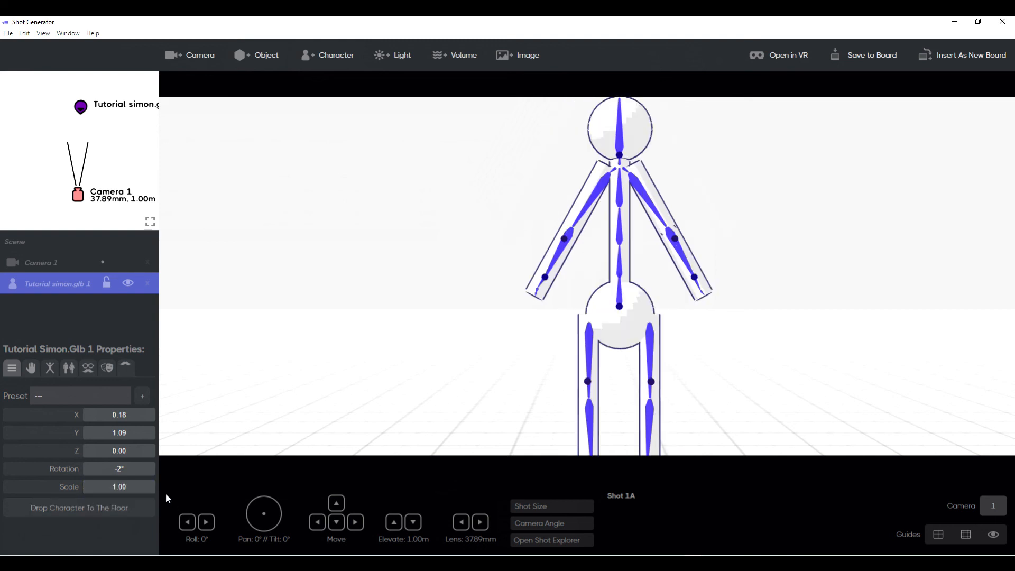
Set the stick figure's X and Y positions to 0 and drop the character to the floor.
left_click(121, 416)
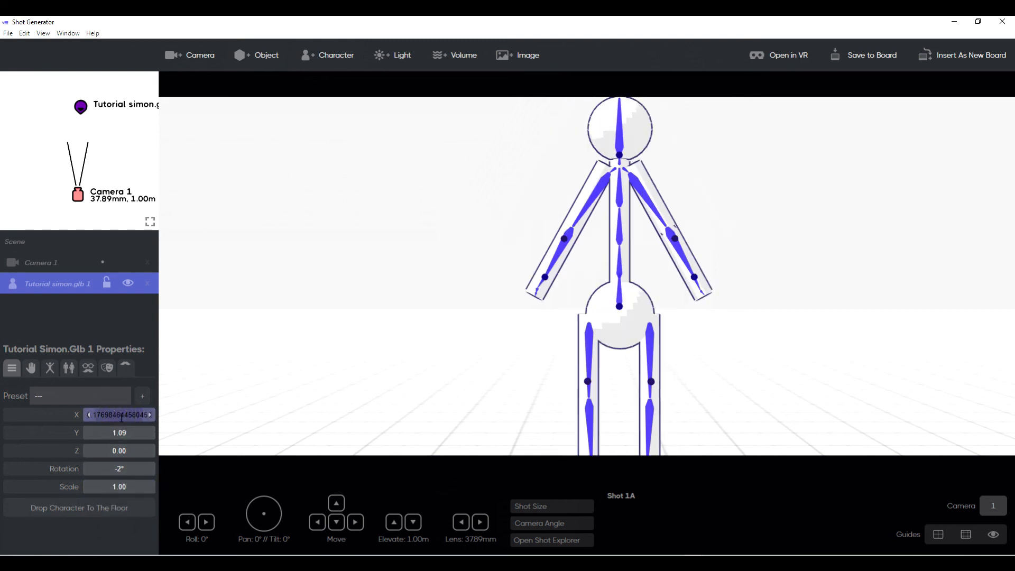
type("0")
key("Return")
left_click(122, 430)
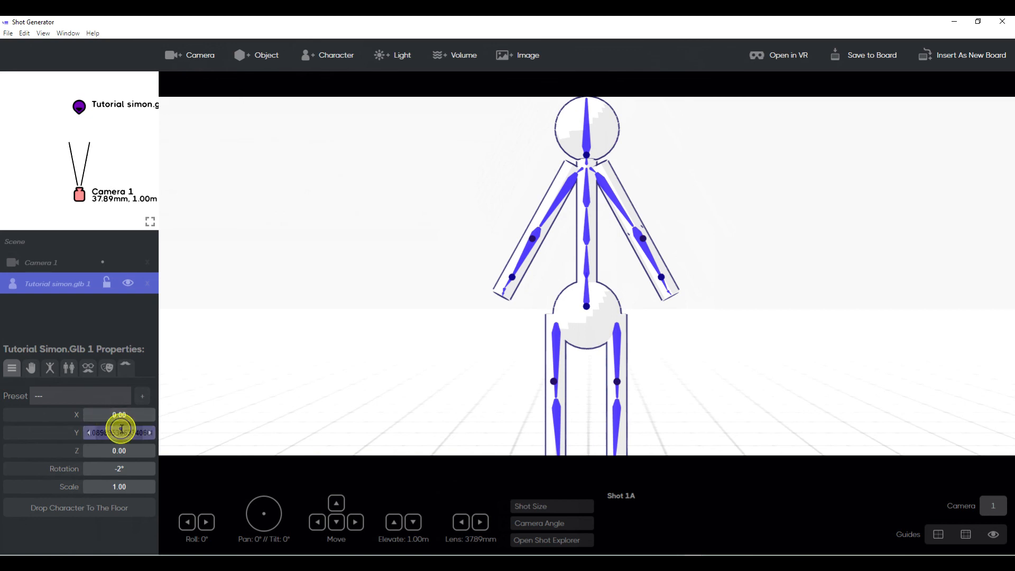
key("Return")
left_click(123, 430)
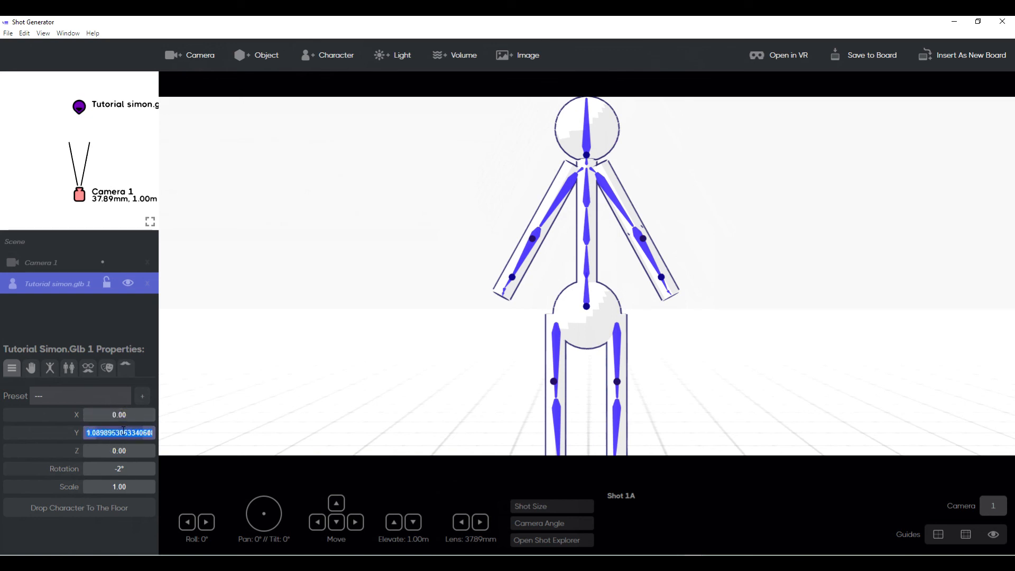
type("0")
key("Return")
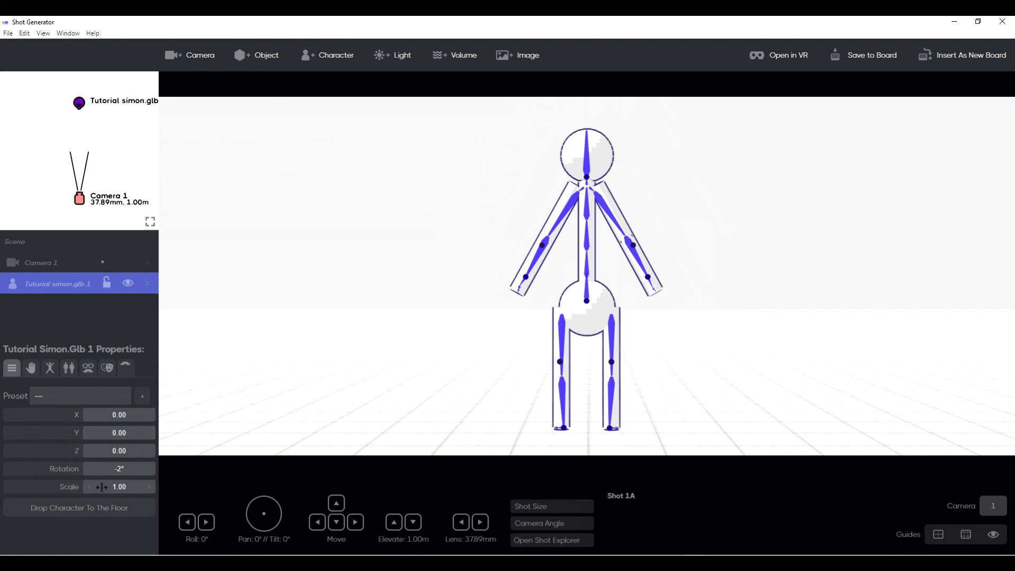
left_click(91, 508)
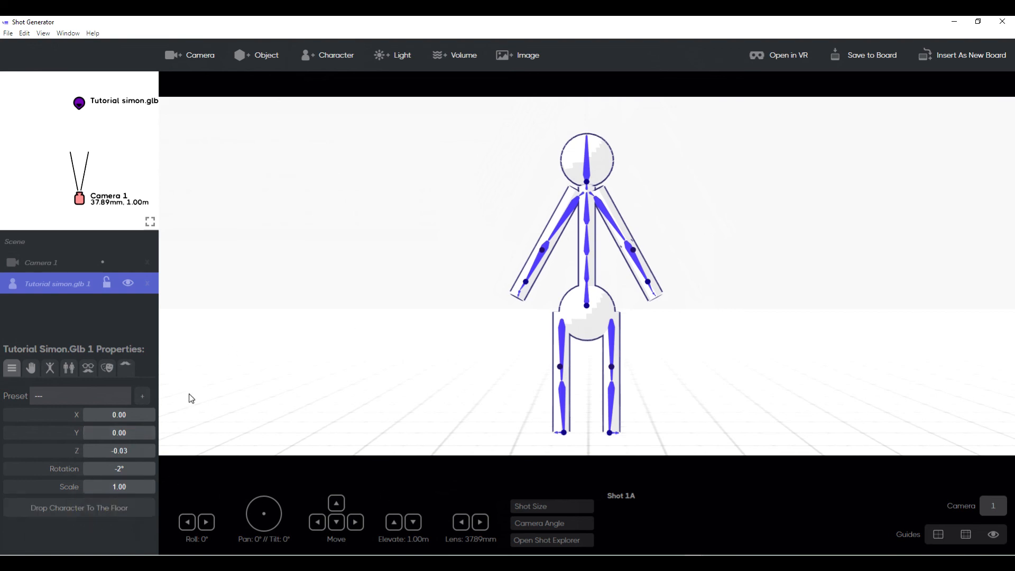
Try various preset poses on the stick figure, including About to sit, aim gun, action 1 and Bride Pose hands.
left_click(50, 369)
left_click(20, 453)
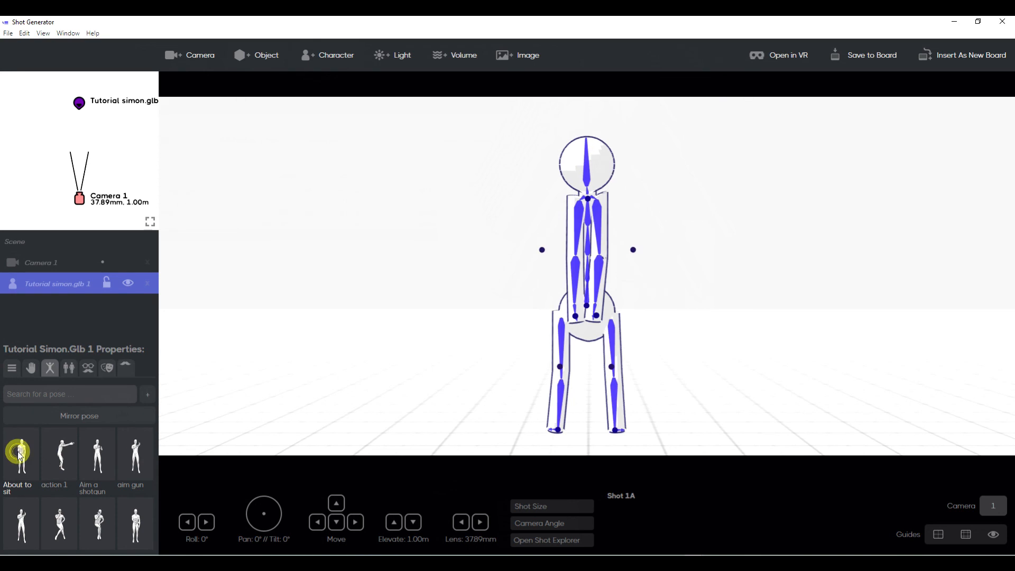
left_click(136, 452)
left_click(66, 455)
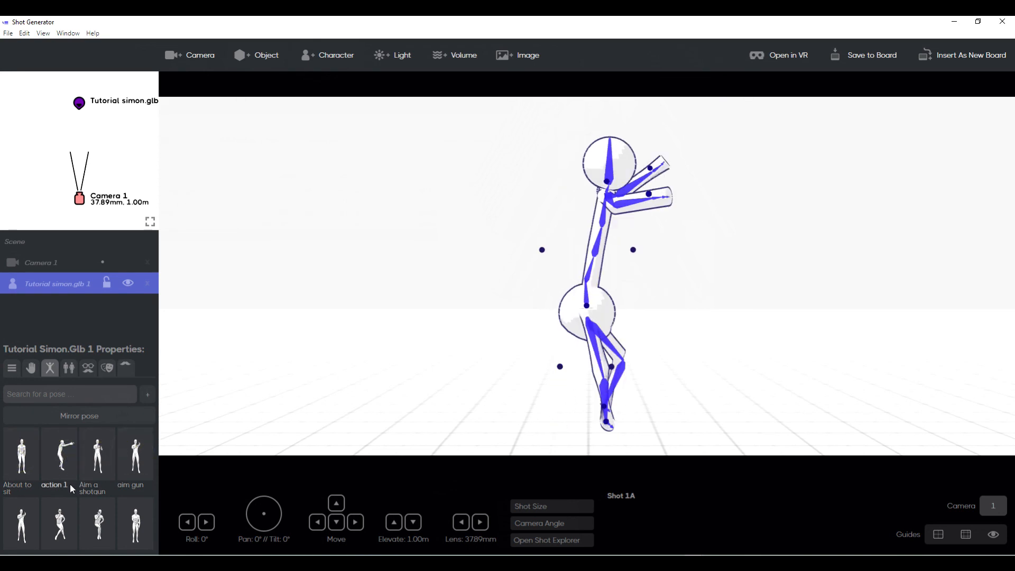
left_click(57, 512)
left_click(98, 520)
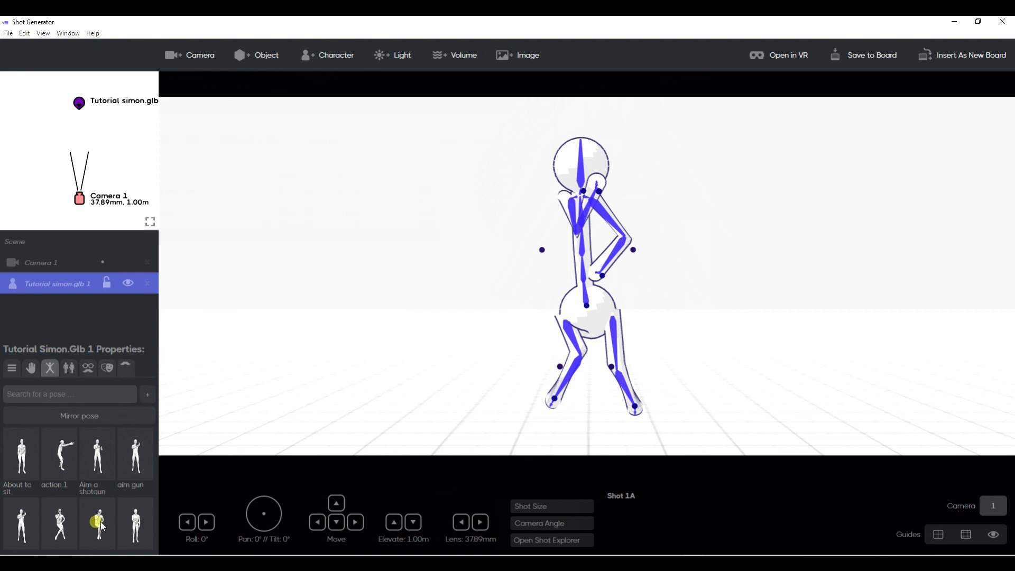
left_click(136, 522)
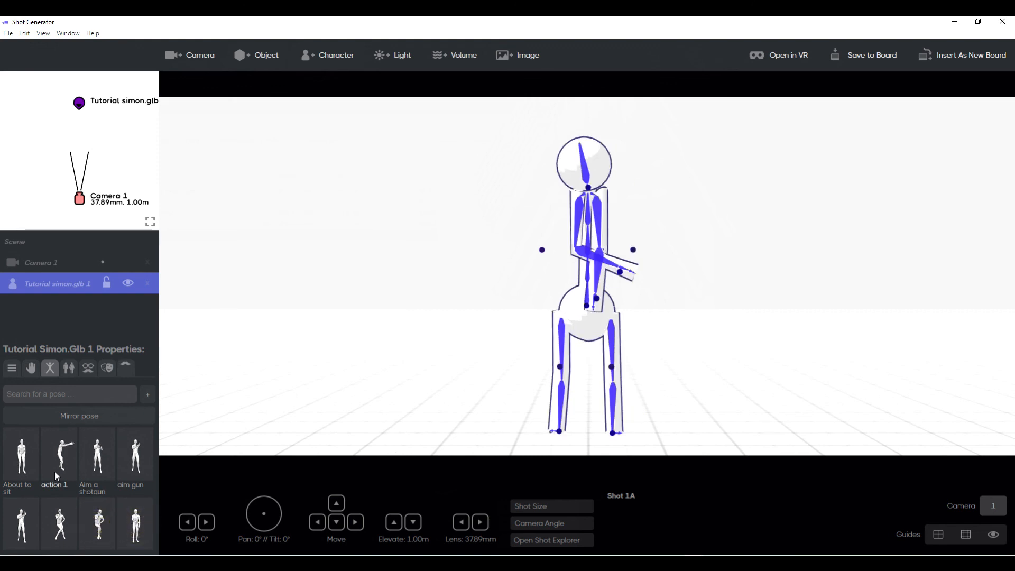
scroll(53, 486, "down", 1)
scroll(50, 506, "down", 5)
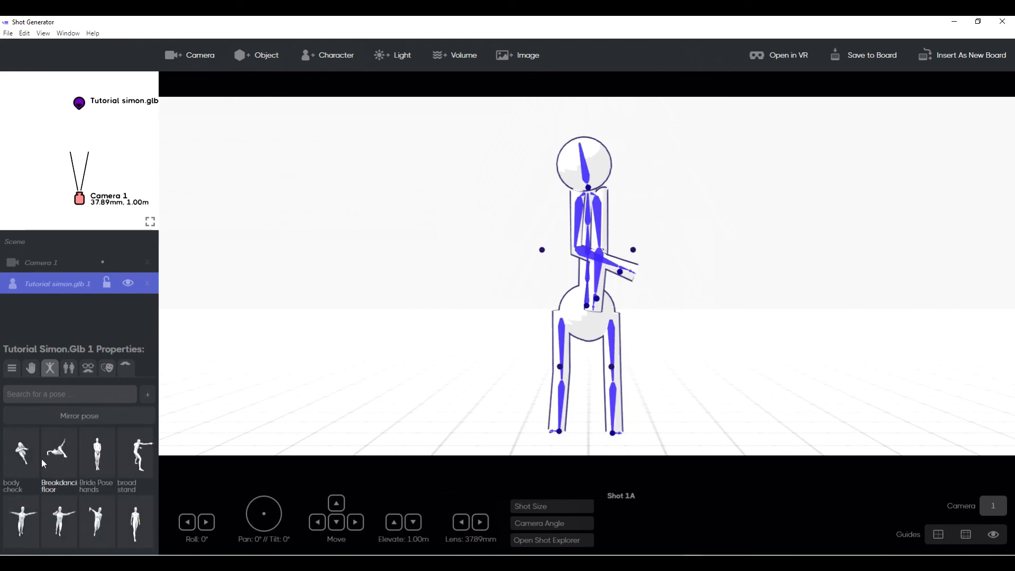
left_click(98, 459)
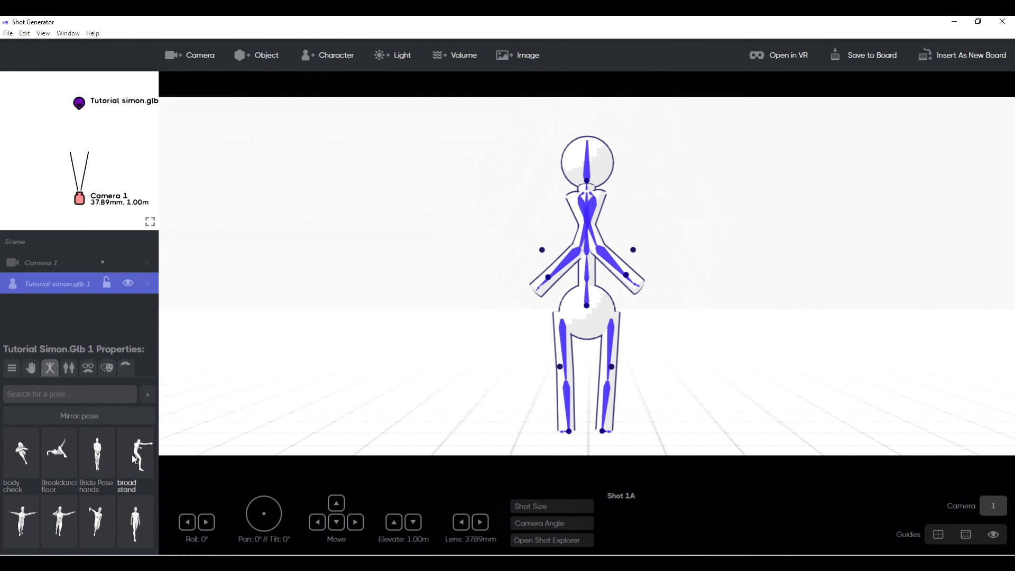
left_click(97, 521)
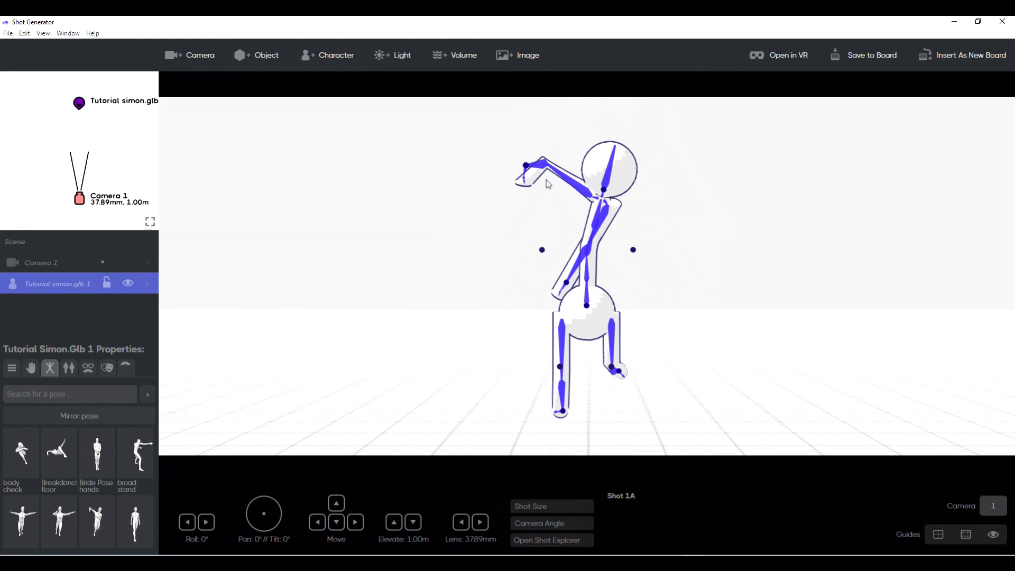
Rotate the stick figure's lowered forearm at the elbow until it is roughly horizontal, and select its hand bone for rotation.
left_click(575, 267)
left_click_drag(562, 270, 607, 301)
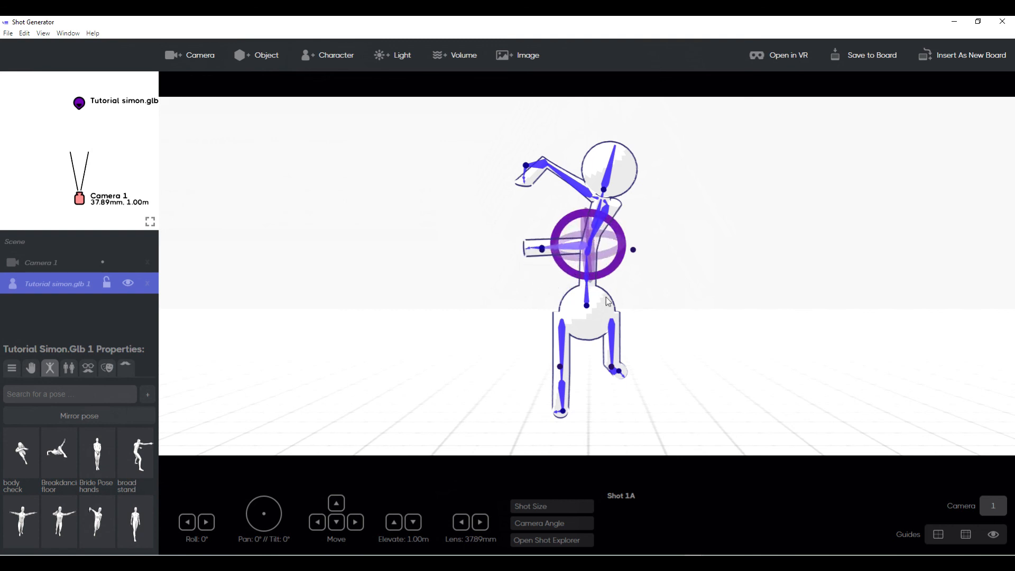
left_click(534, 246)
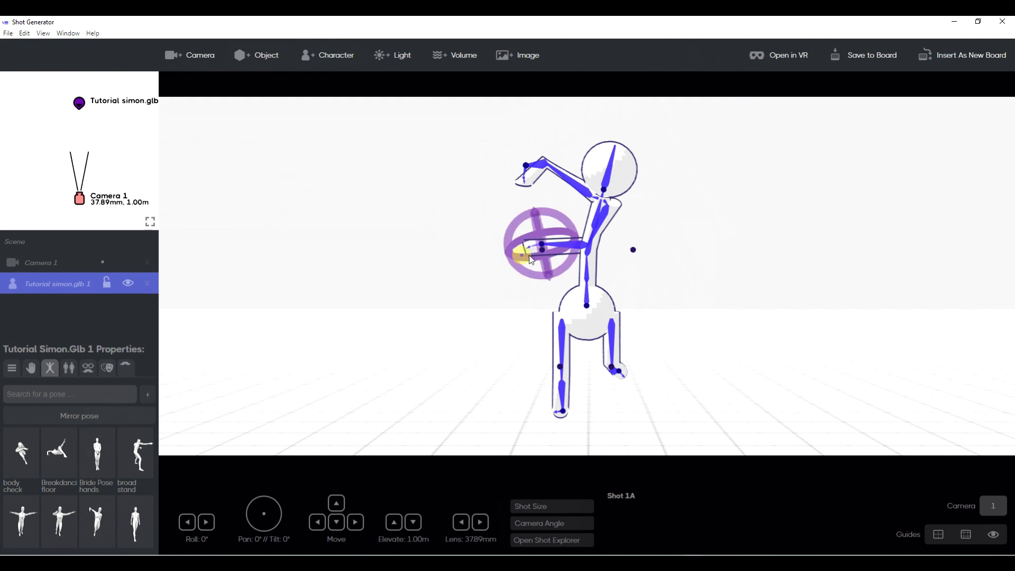
Move the whole stick figure sideways to an X position of about -0.63.
left_click(660, 276)
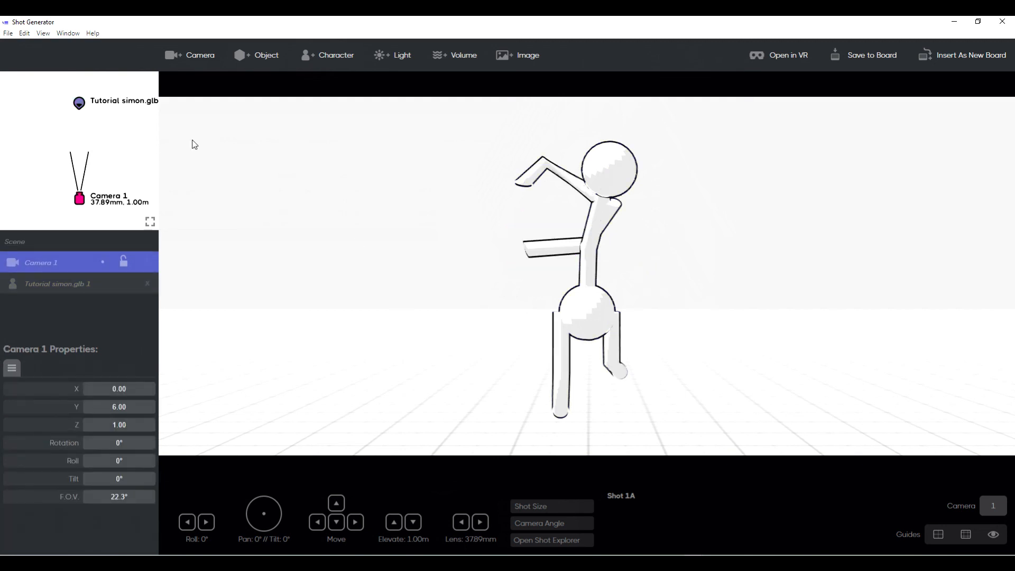
left_click(594, 277)
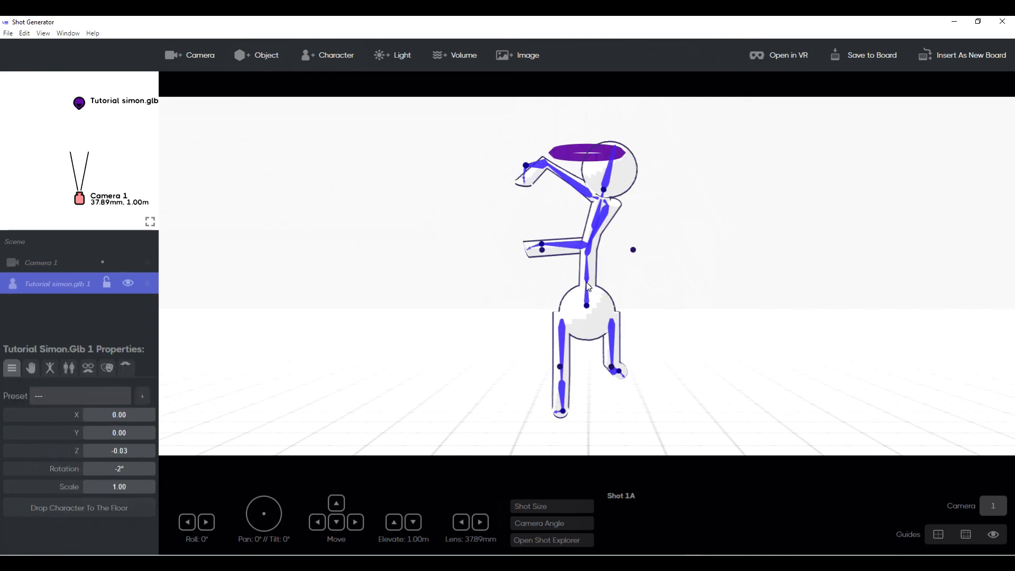
left_click_drag(589, 322, 484, 318)
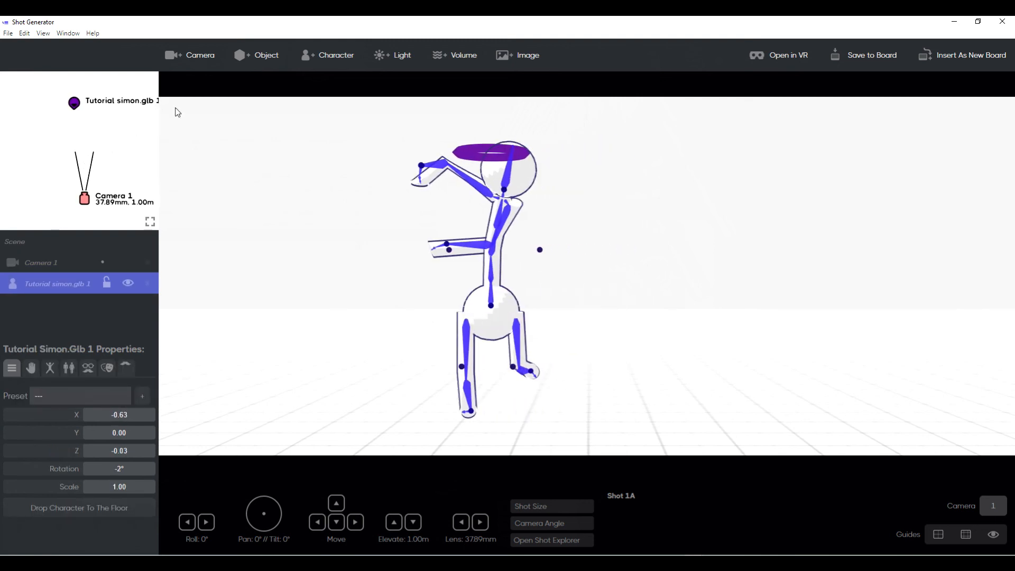
Add a default Adult-male character beside the stick figure and set its X and Y positions to 0.
left_click(322, 58)
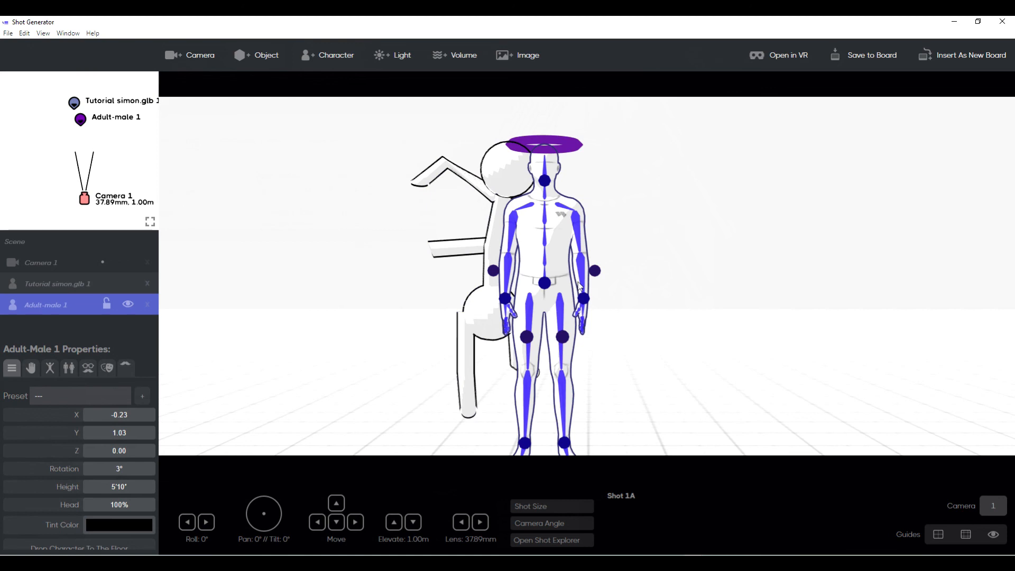
left_click(561, 248)
left_click(133, 409)
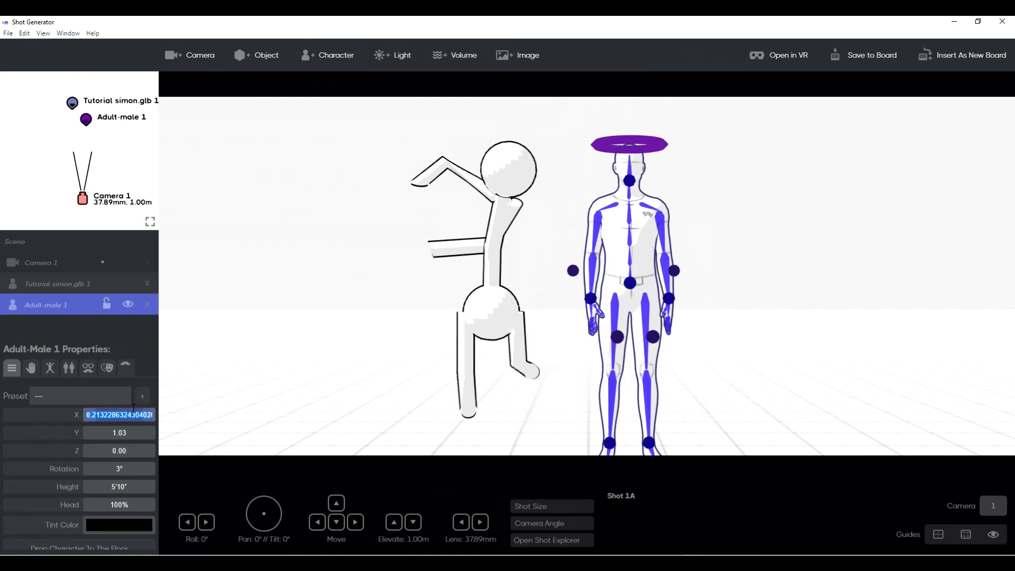
type("0")
left_click(119, 433)
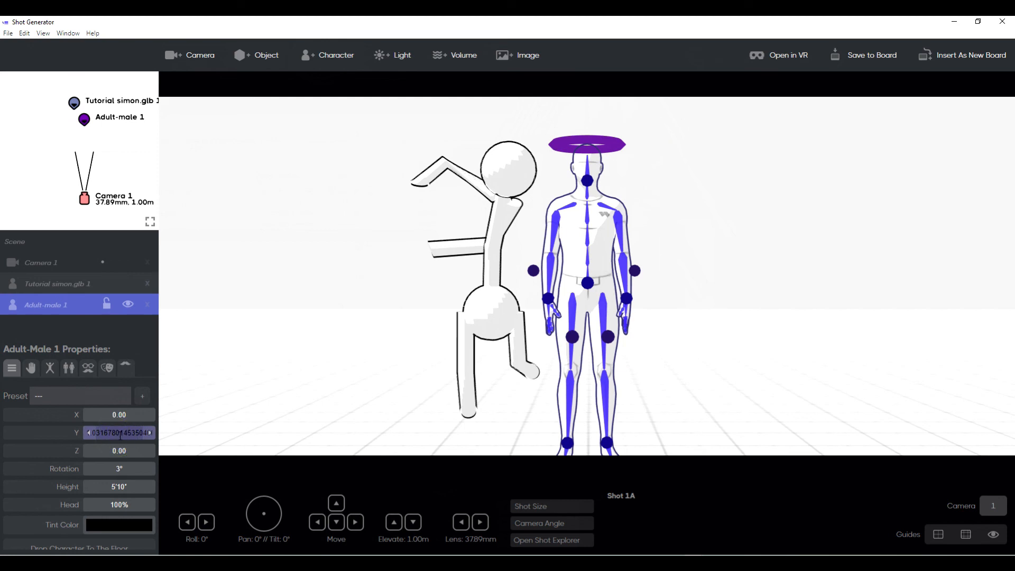
key("Return")
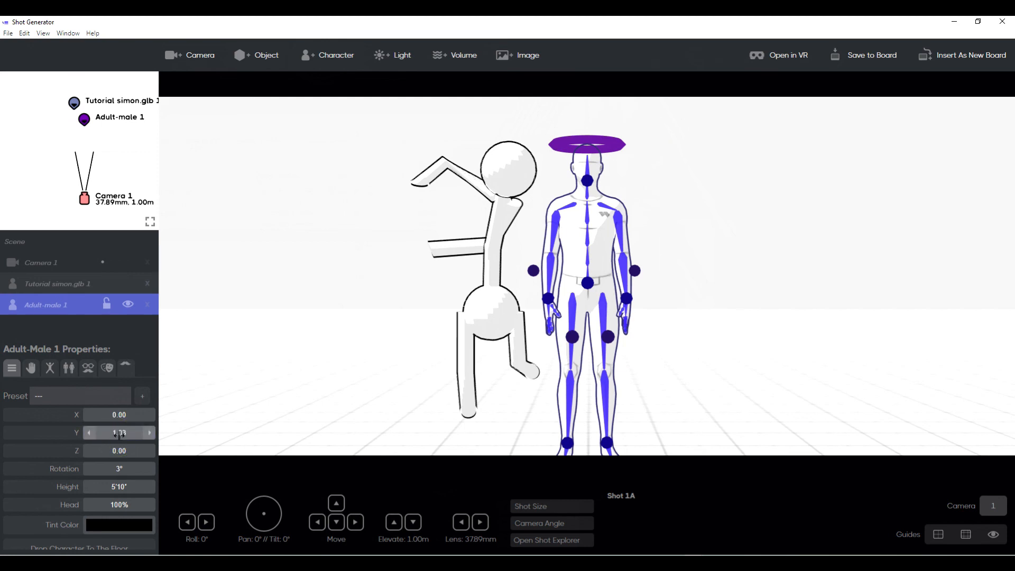
left_click(111, 432)
left_click(112, 433)
type("0")
key("Return")
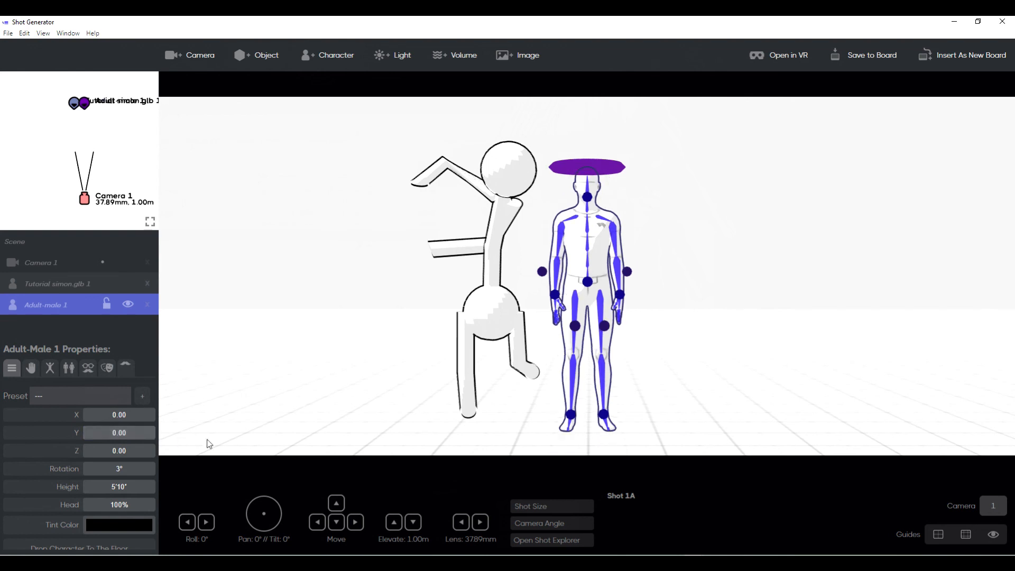
Apply the About to sit pose to the stick figure and to the Adult-male character.
left_click(49, 369)
left_click(22, 456)
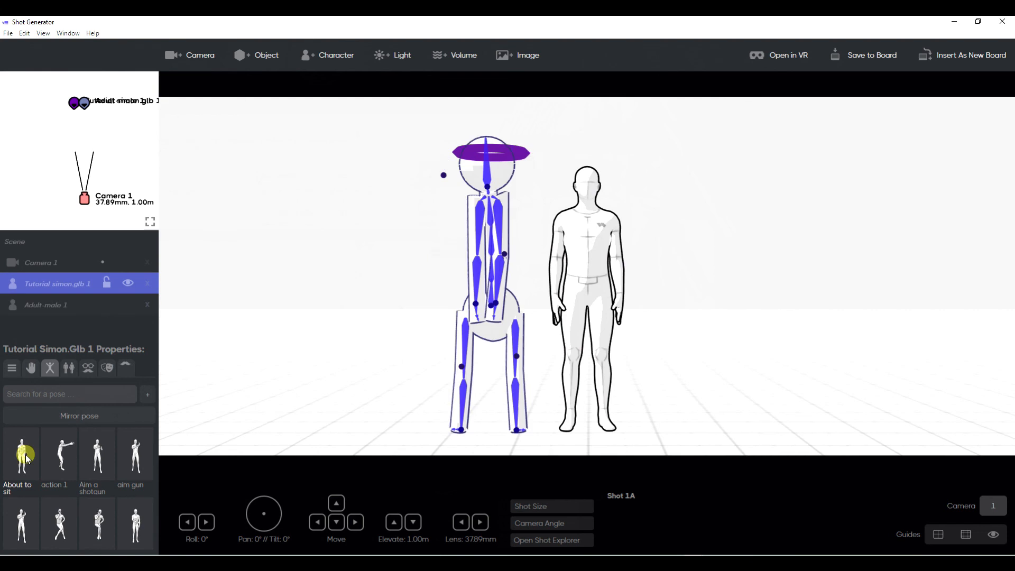
left_click(575, 260)
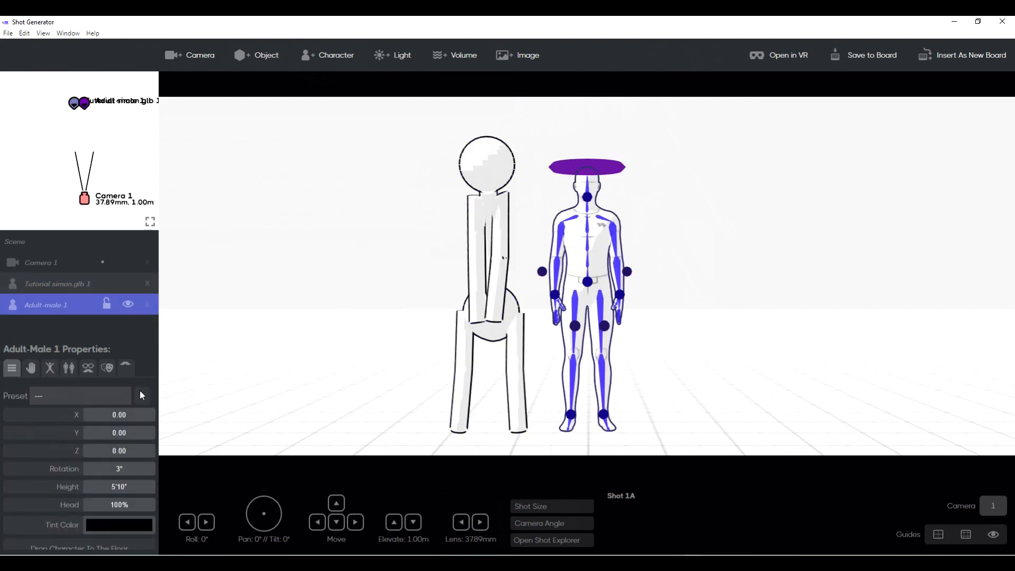
left_click(47, 367)
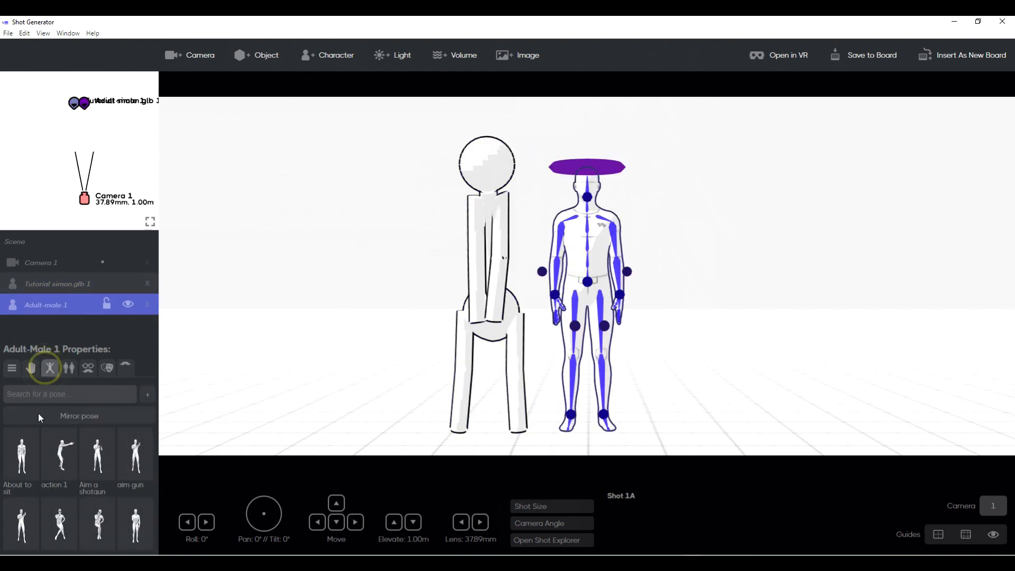
left_click(23, 452)
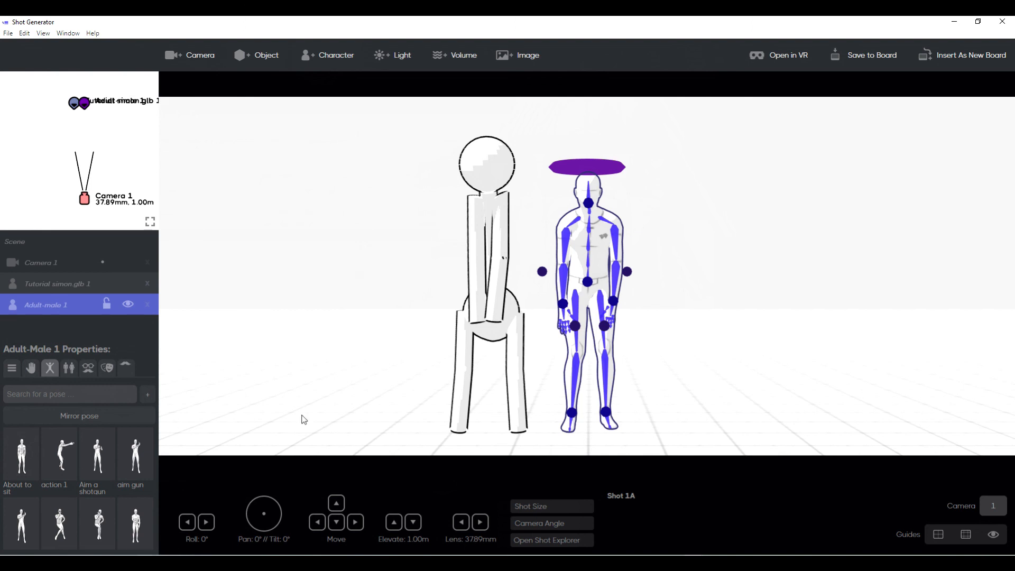
Reduce the stick figure's scale to 0.88 and minimize Shot Generator to return to the main Storyboarder window.
left_click(505, 169)
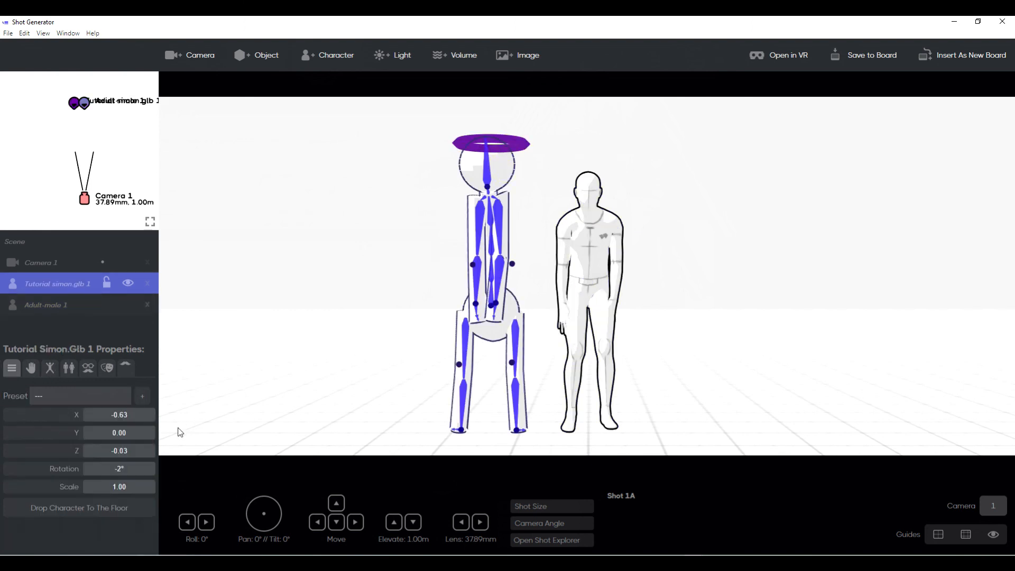
left_click(88, 487)
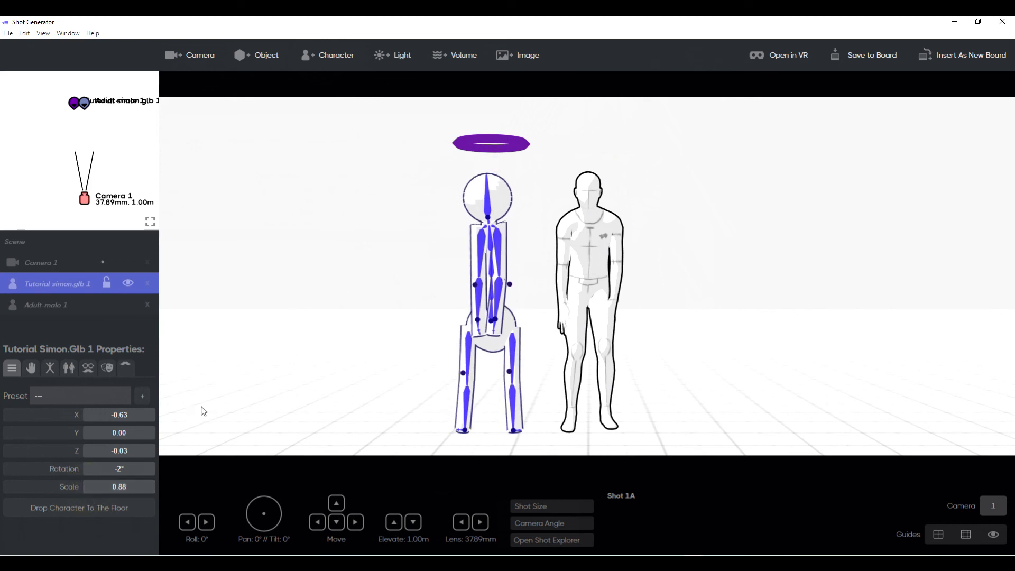
left_click(342, 132)
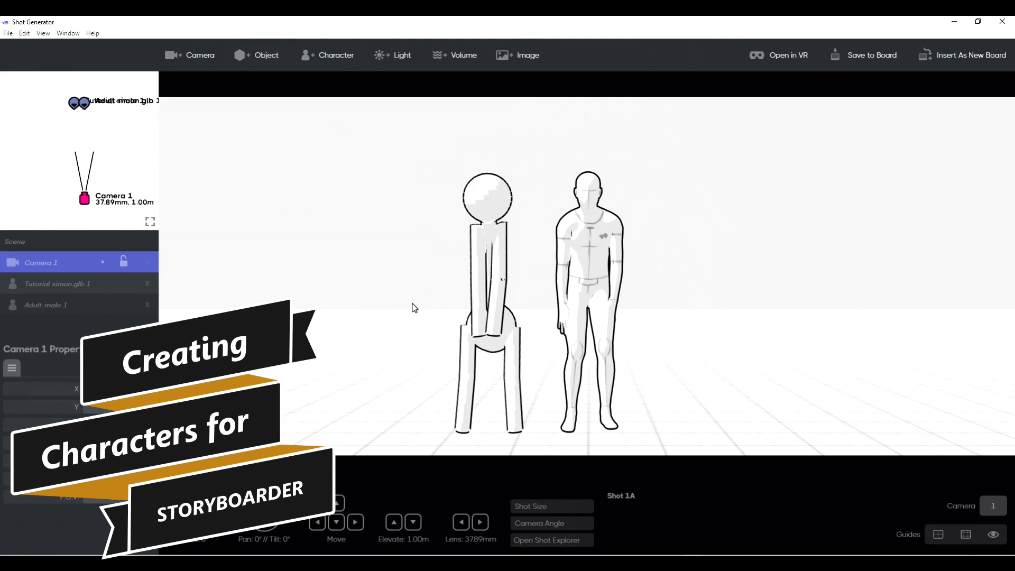
left_click(952, 23)
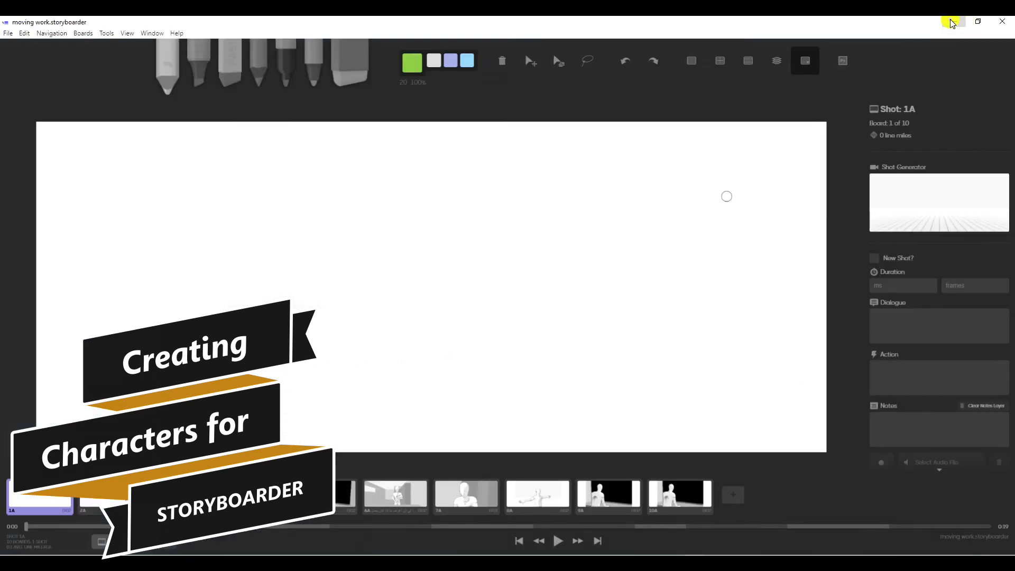